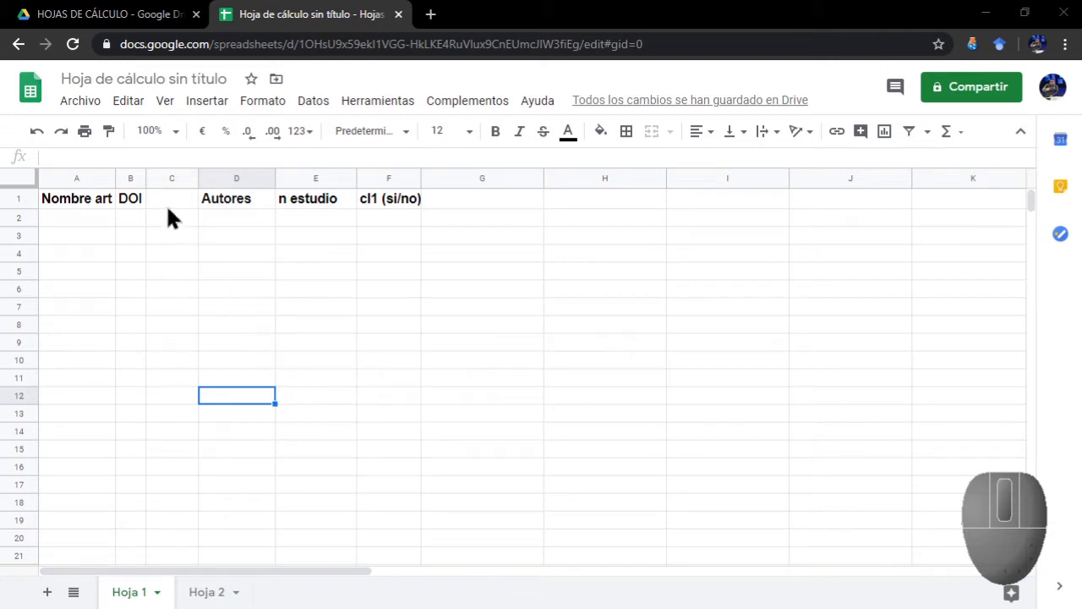
Delete the empty column C between the DOI and Autores columns
click(169, 179)
click(473, 342)
click(161, 170)
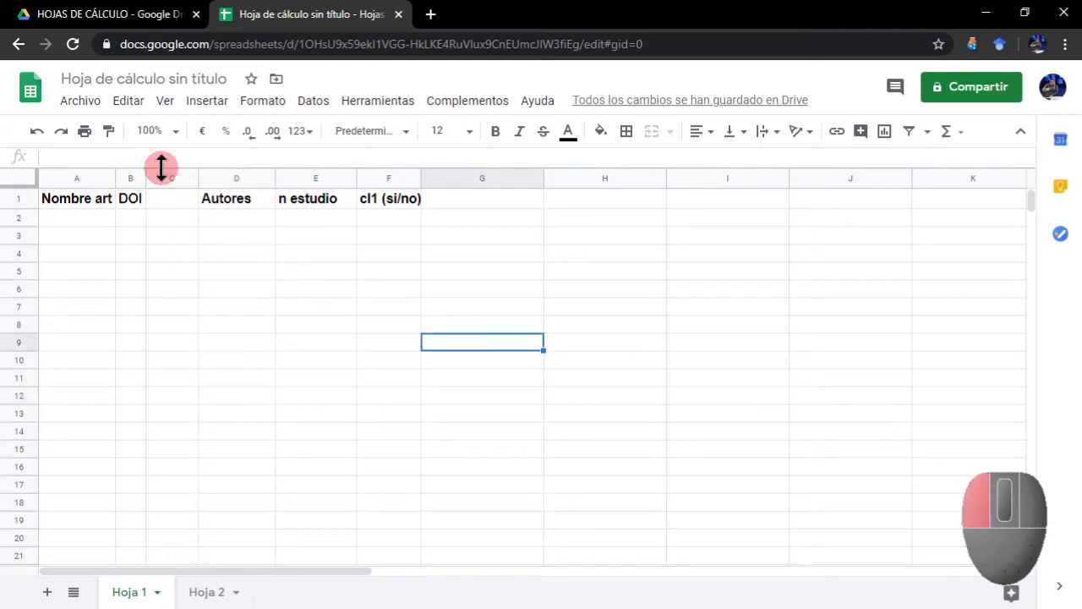
click(162, 176)
right_click(164, 178)
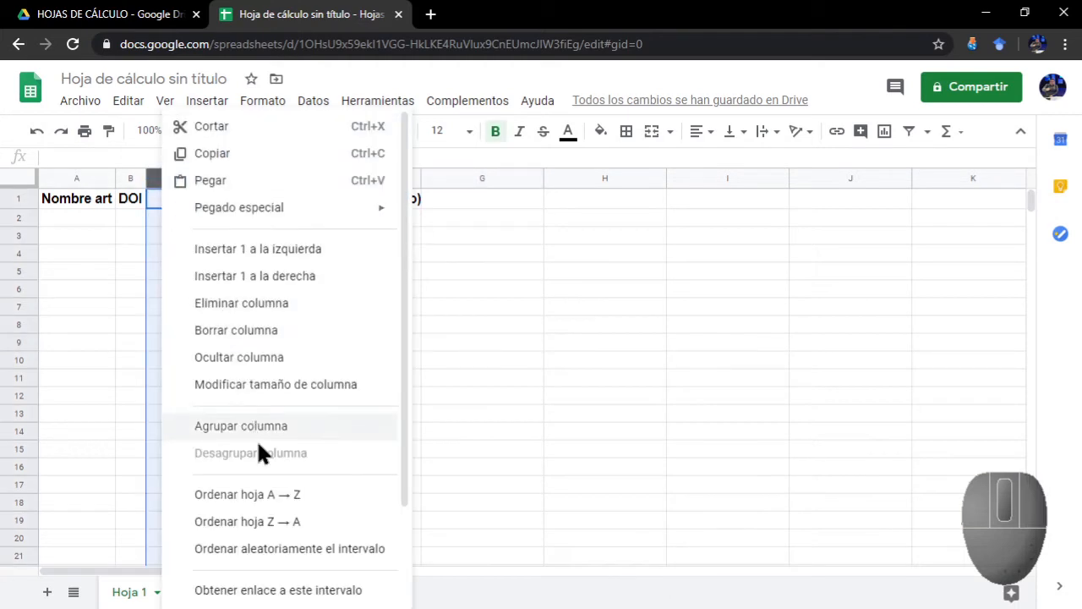
click(265, 304)
Insert one blank column before the Nombre art column
right_click(80, 178)
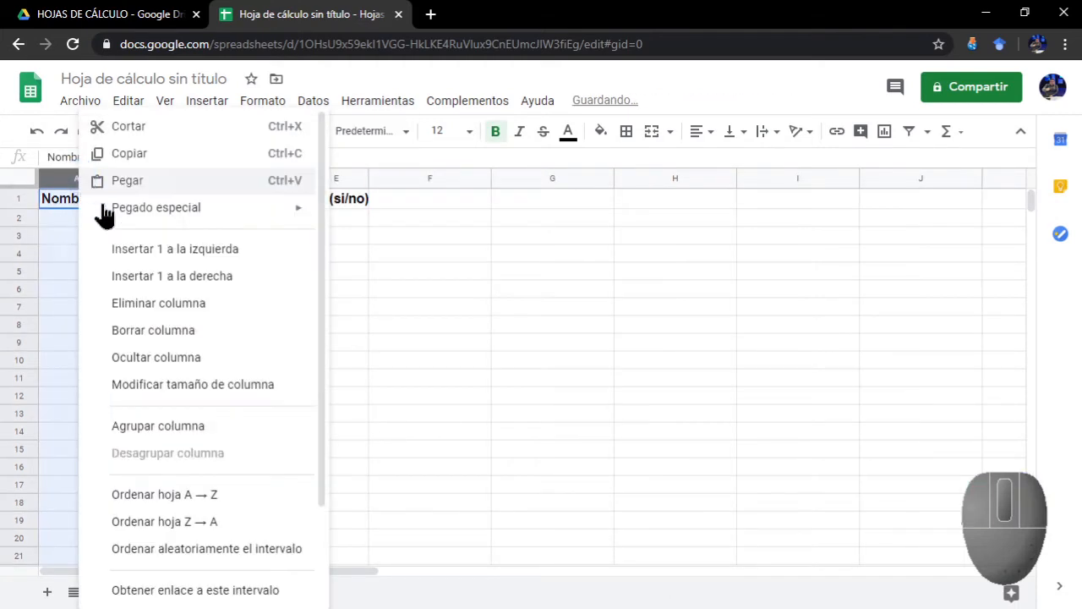
click(191, 254)
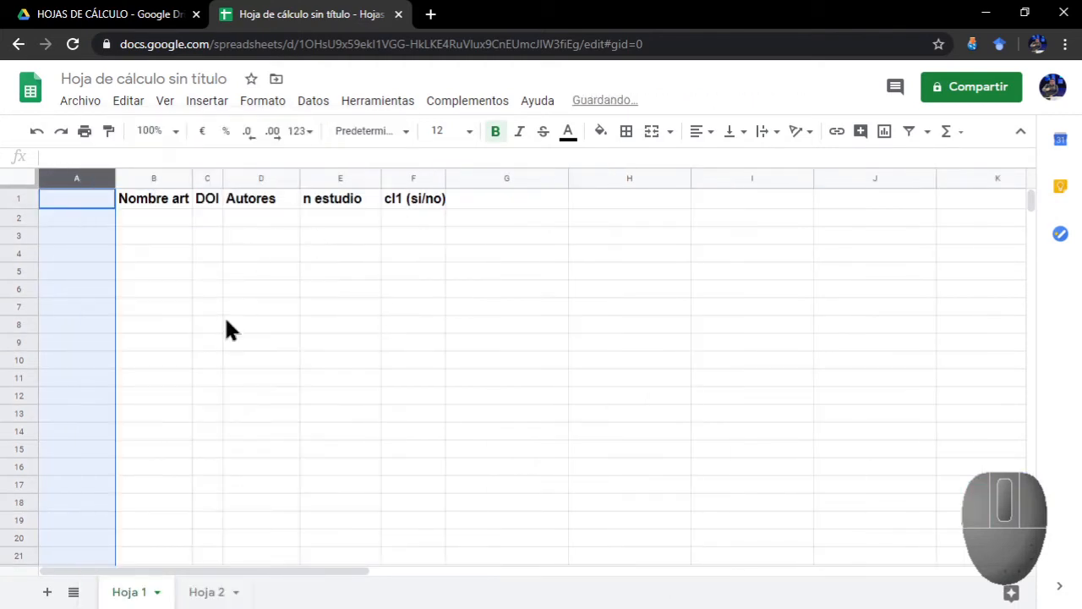
click(227, 312)
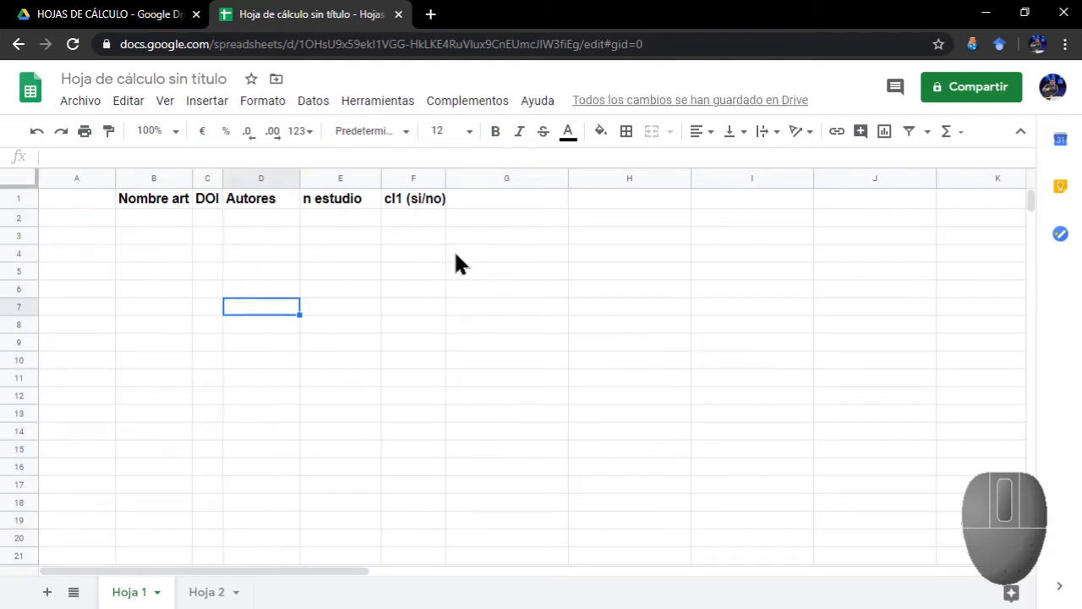
Clear the contents of A1:F3 and widen column C
drag(389, 235, 92, 190)
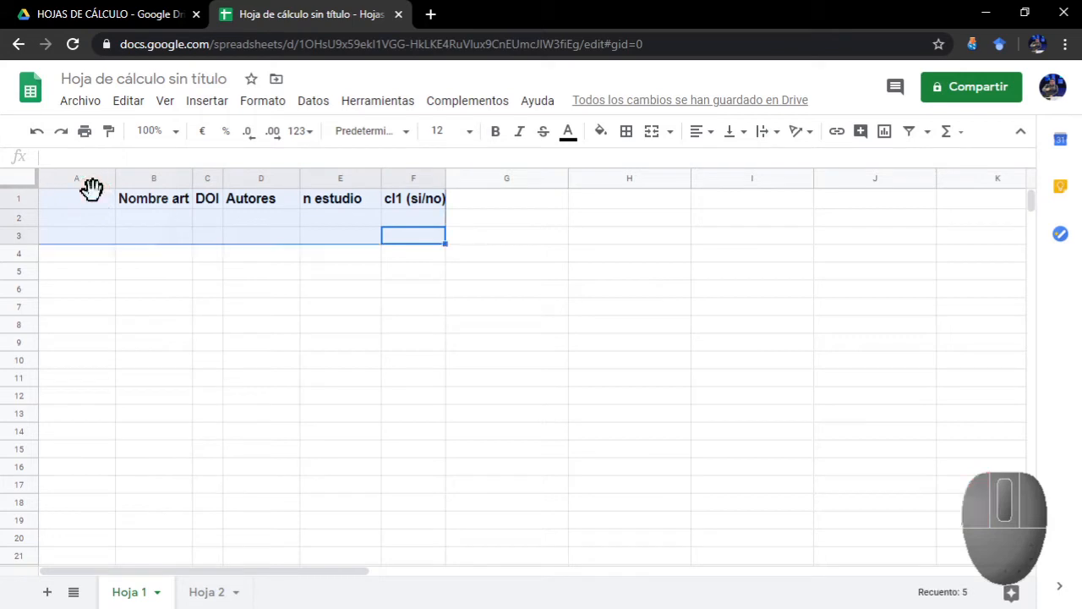
key(Delete)
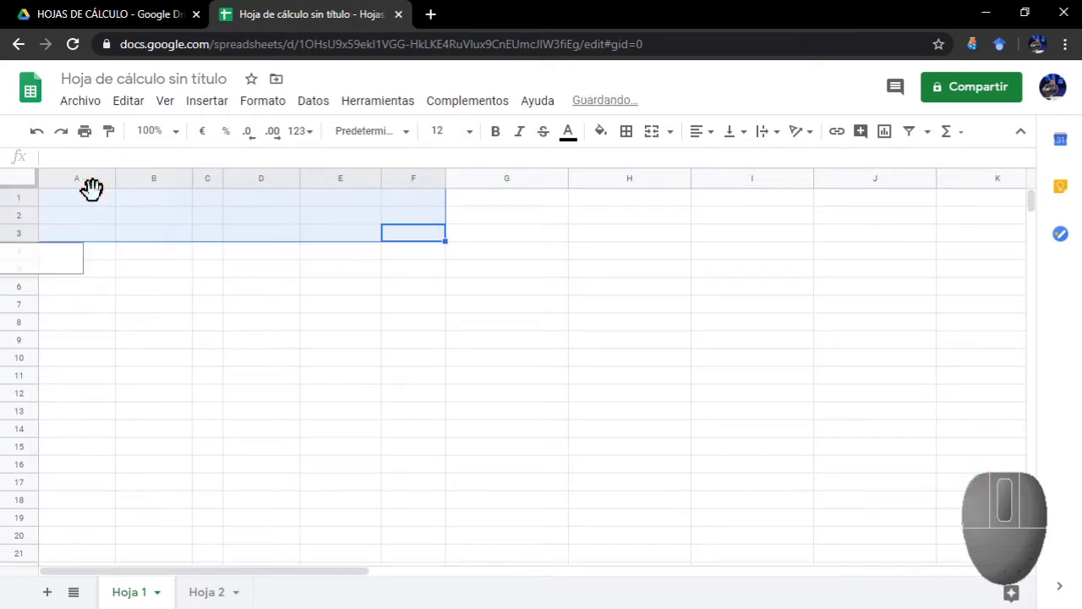
drag(222, 178, 256, 178)
click(273, 271)
Enter the bold headers Nro, Fecha, $$ and Nro in cells A1 to D1
click(78, 191)
key(ctrl+b)
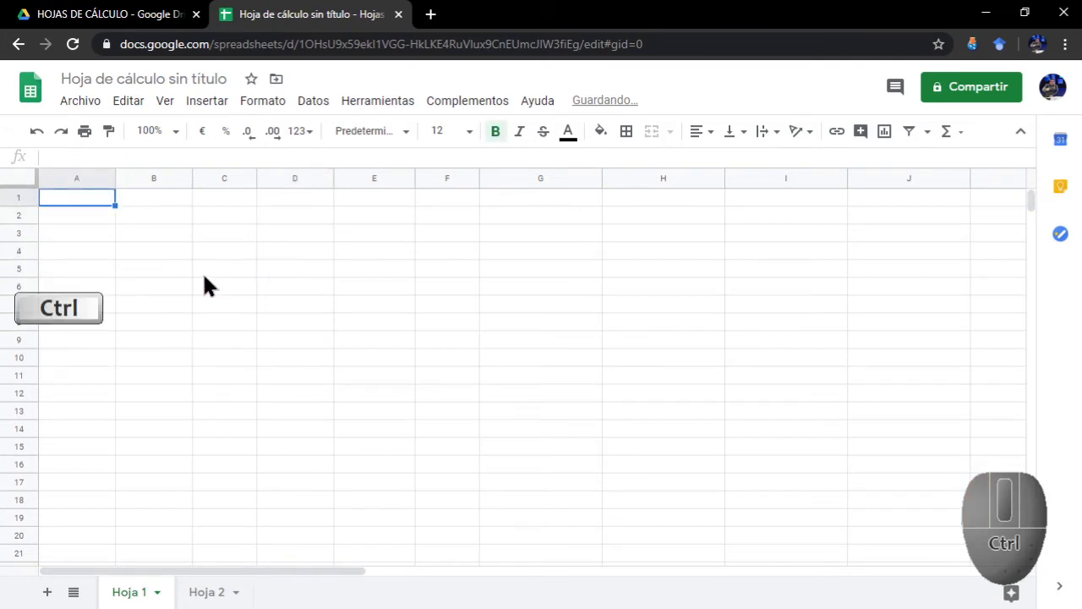
text(Nro)
key(Tab)
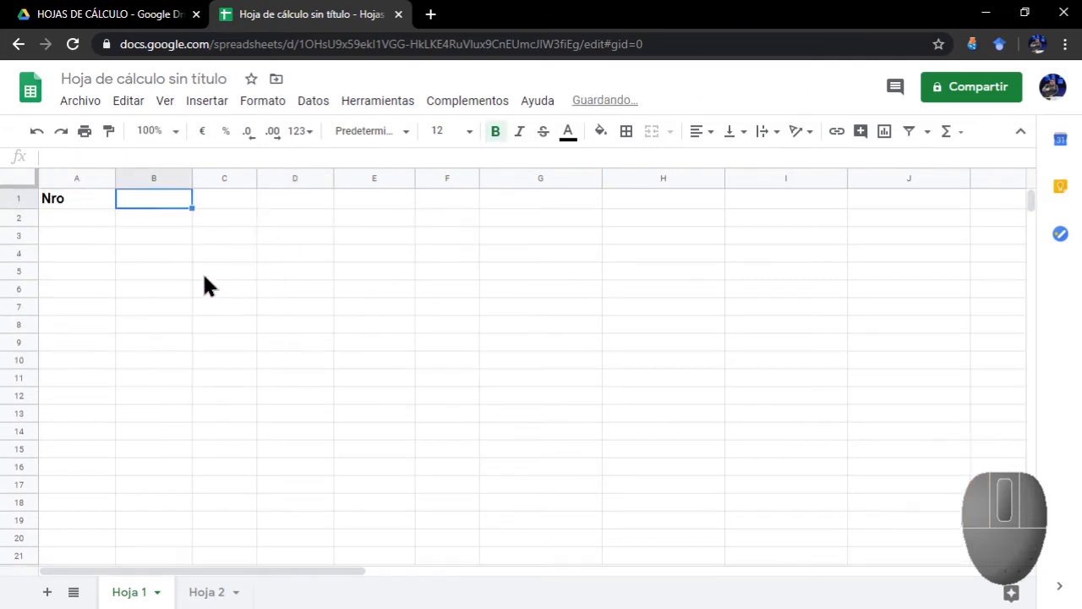
text(Fecha)
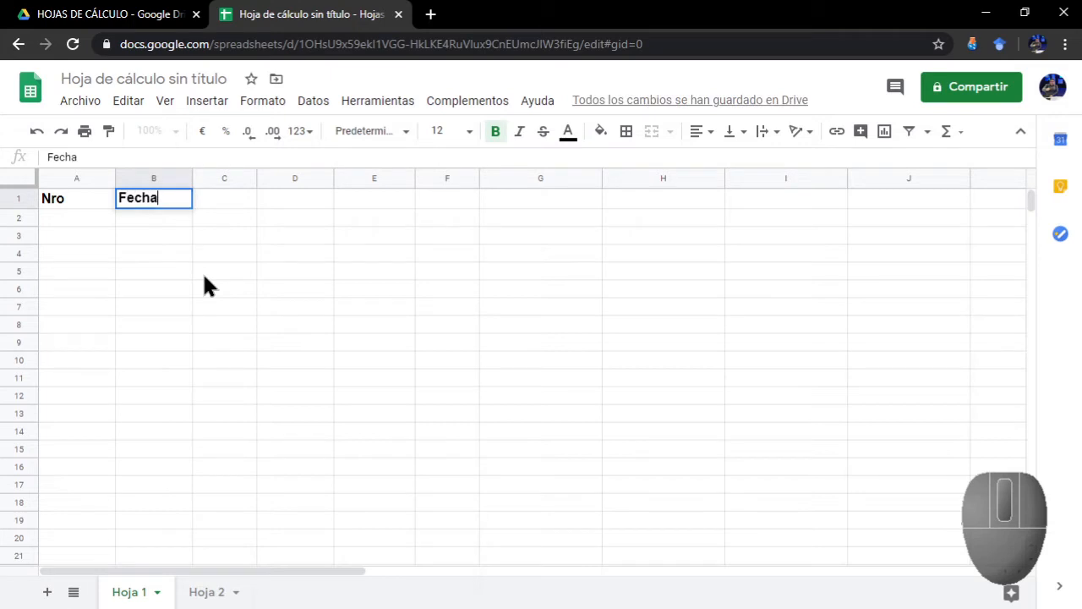
key(Tab)
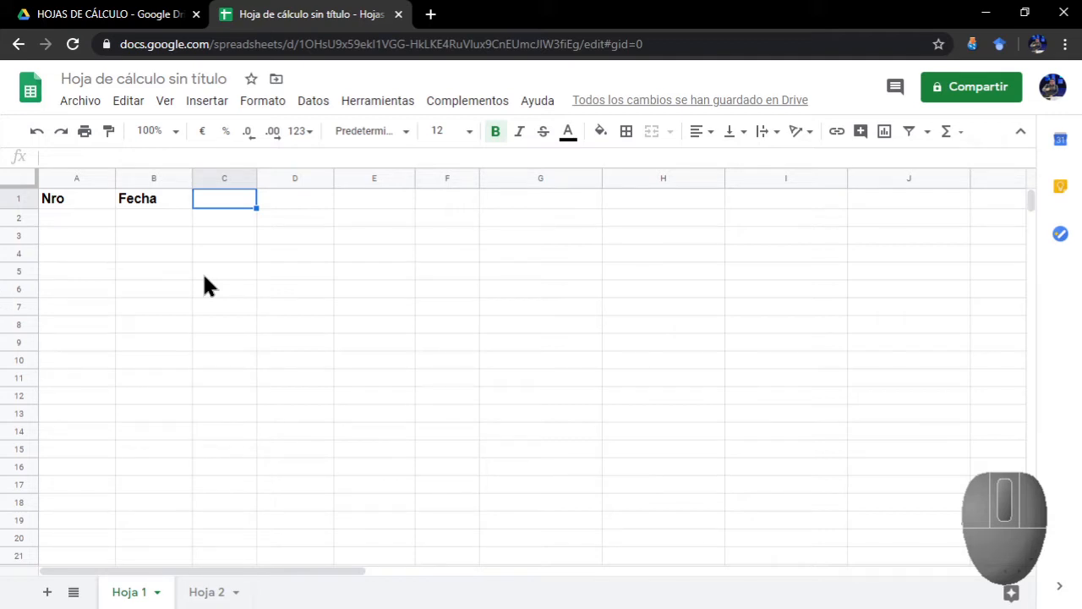
text($$)
key(Tab)
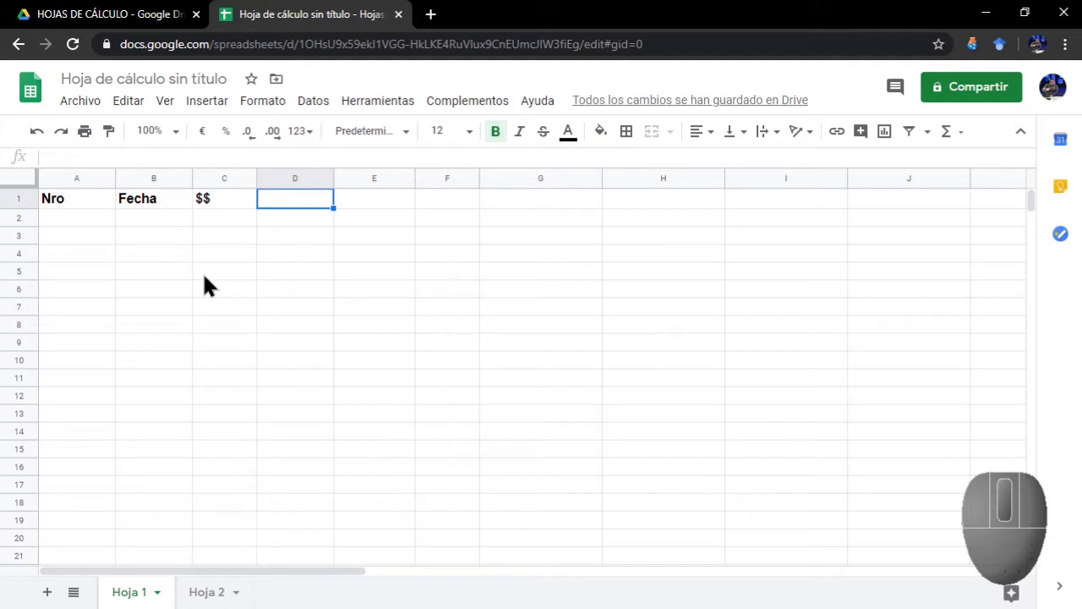
text(Nro)
key(Return)
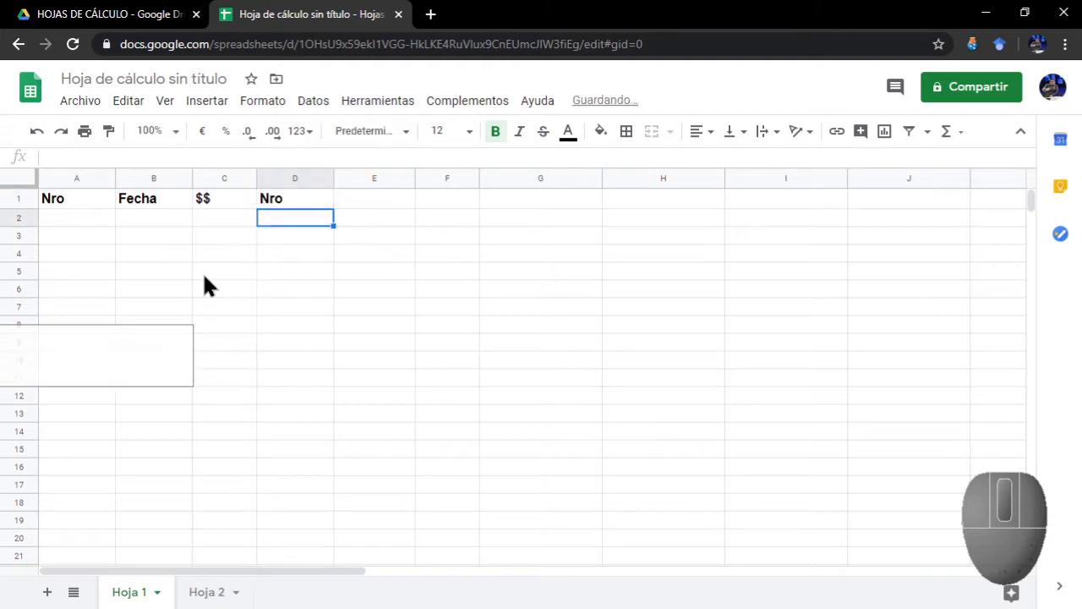
key(BackSpace)
click(362, 199)
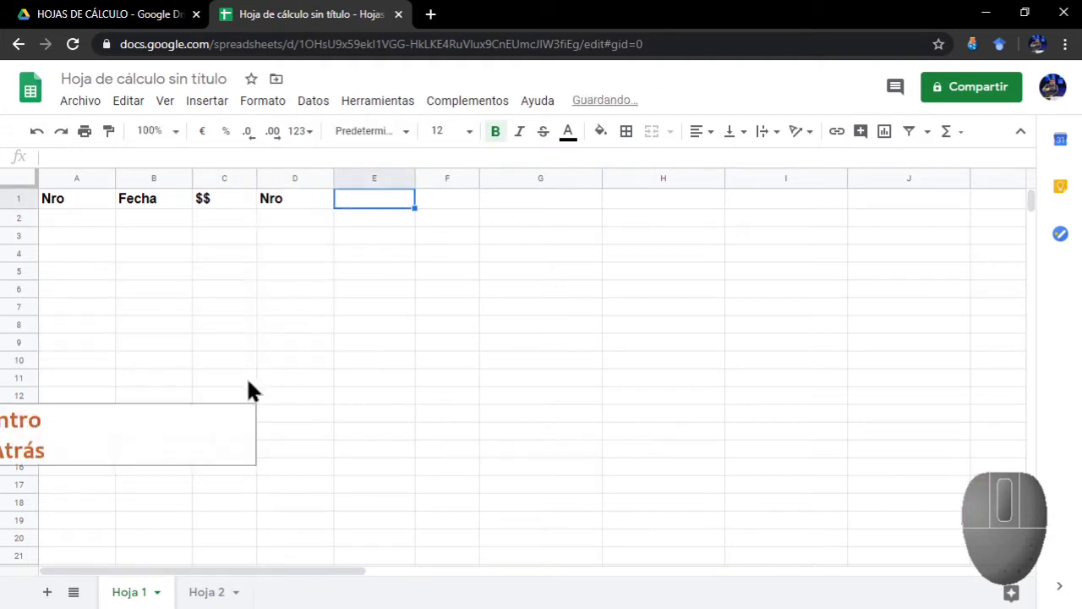
key(Return)
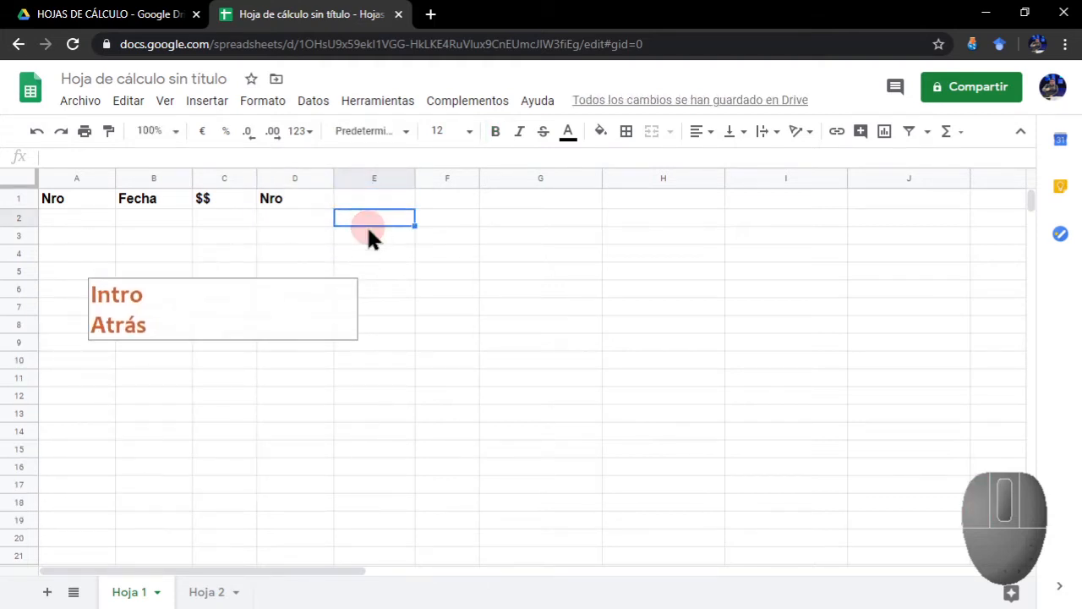
click(328, 203)
Copy the headers in A1:D1 and paste them at cell A1 of the blank workbook in Excel
drag(67, 200, 300, 208)
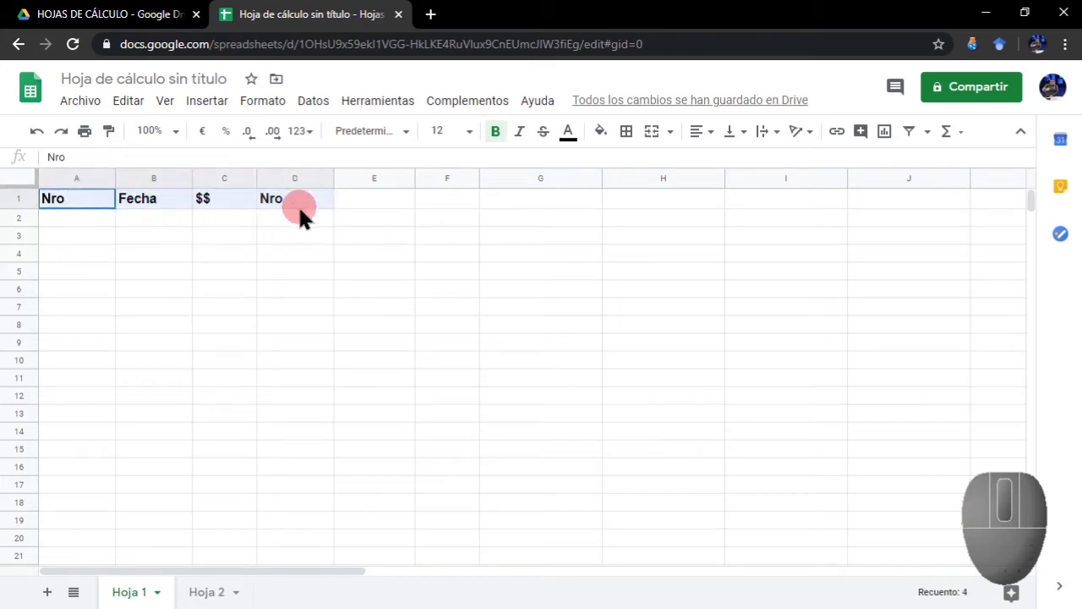
key(ctrl+c)
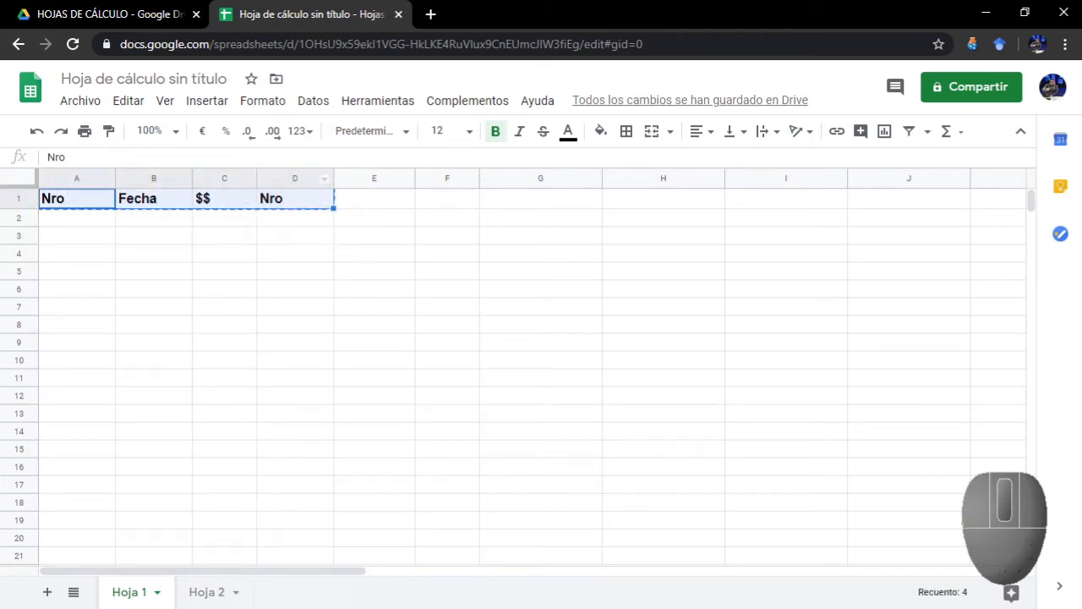
key(alt+Tab)
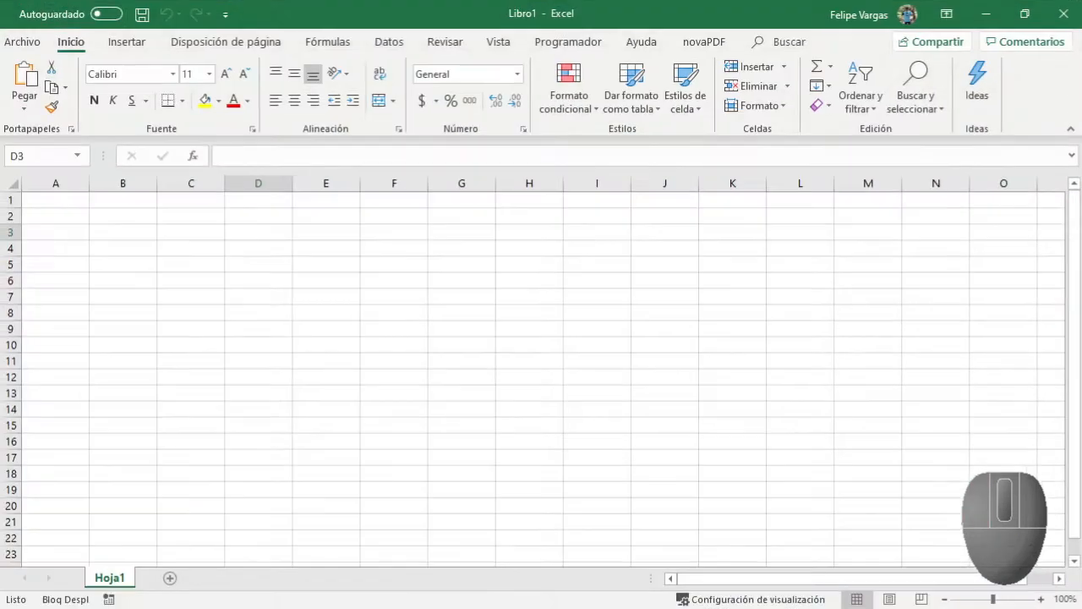
click(68, 198)
key(ctrl+v)
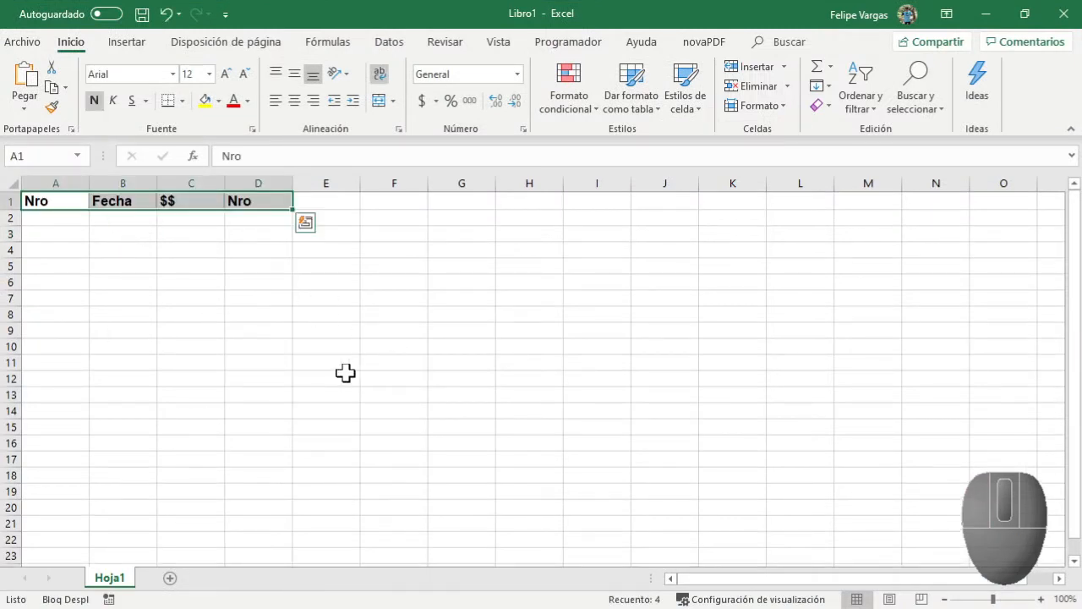
click(345, 370)
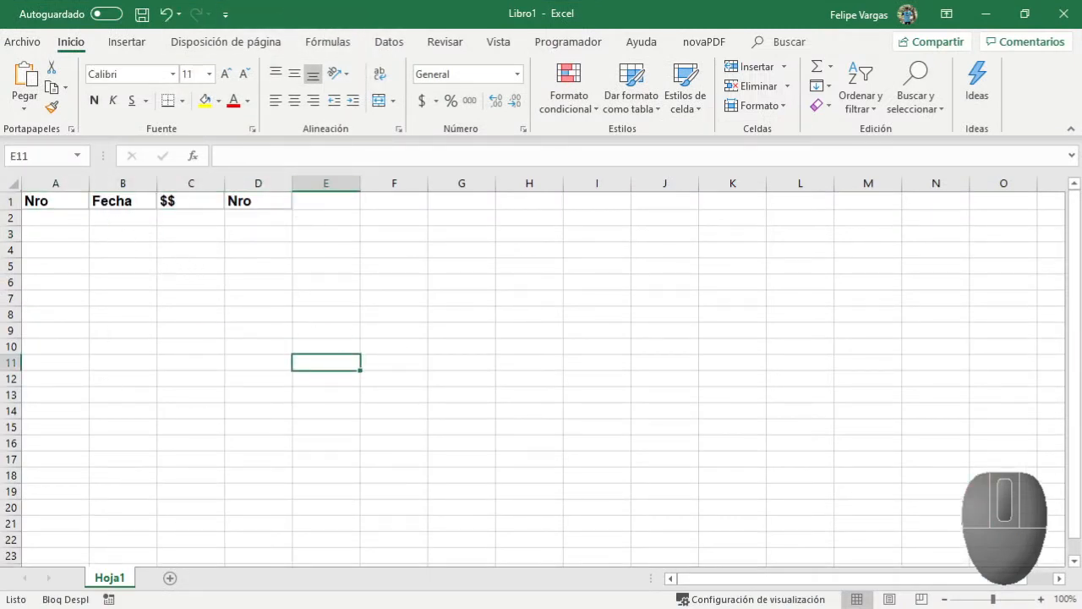
Arrange the windows side by side, with Google Sheets on the left half and Excel on the right half
key(super+Right)
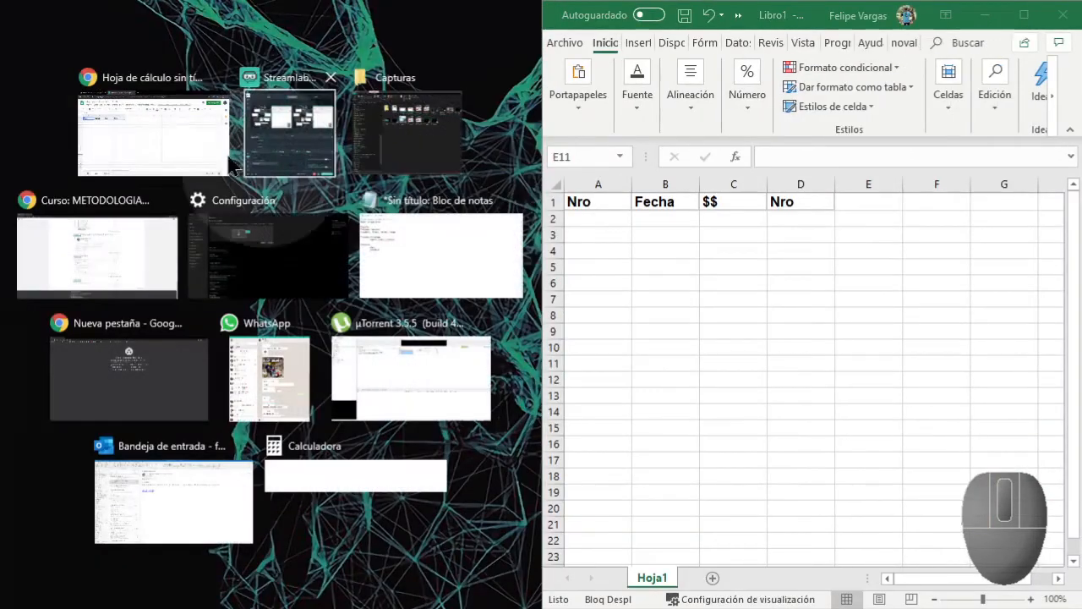
click(169, 125)
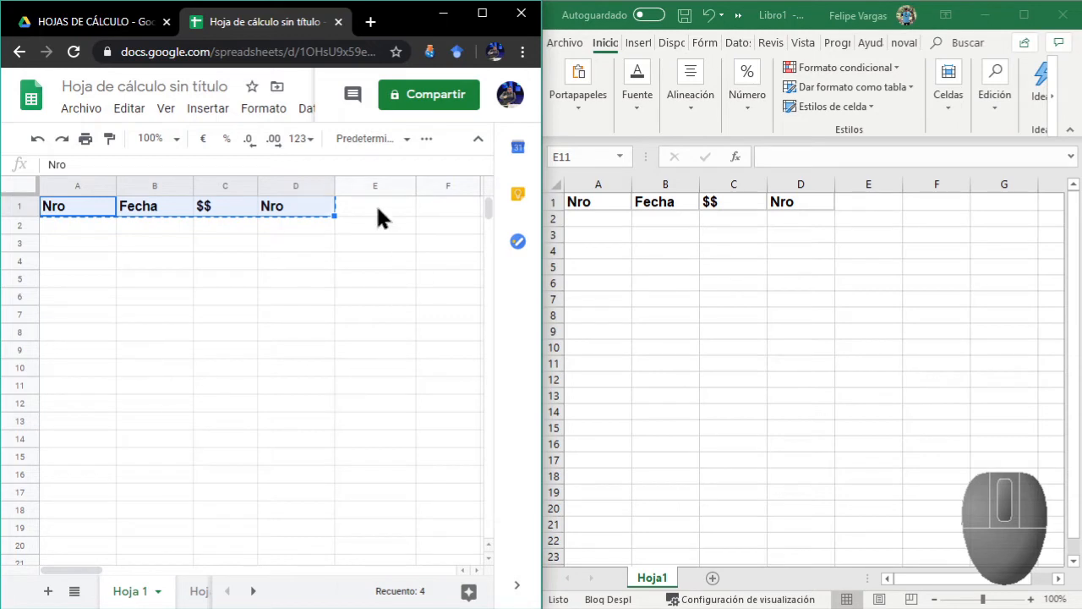
click(414, 334)
click(374, 370)
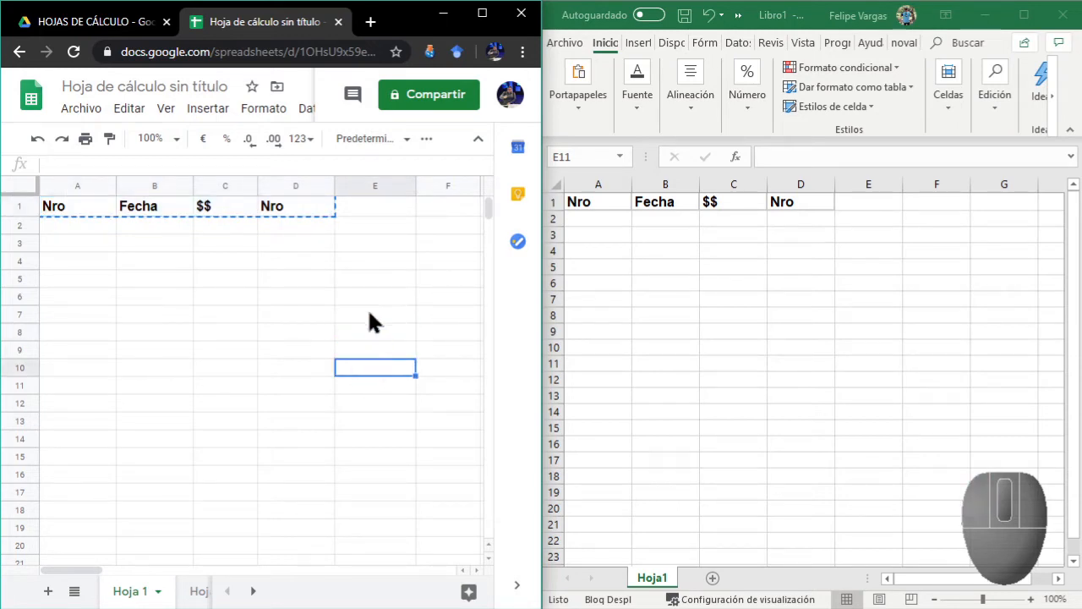
In the Excel workbook, enter 1 in A2 under Nro and fill it down to A20
click(695, 257)
click(590, 219)
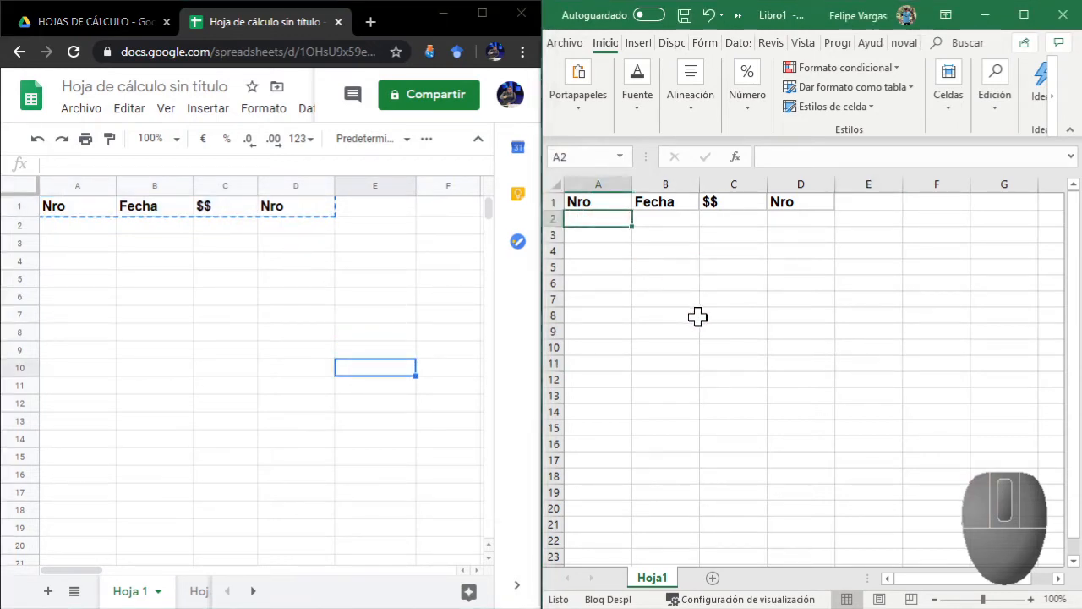
text(1)
key(Return)
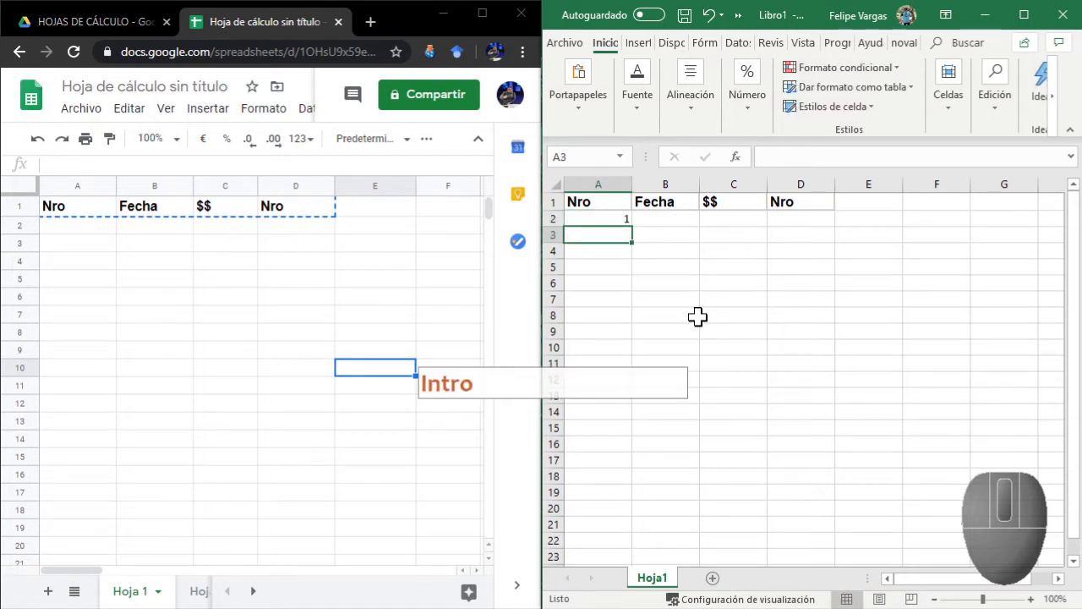
click(624, 218)
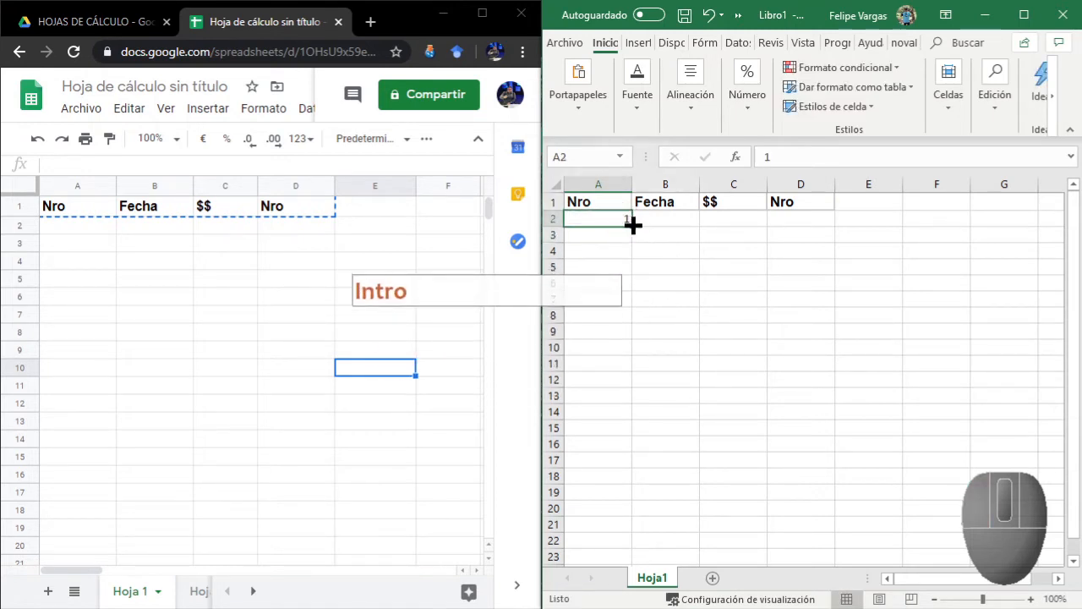
drag(632, 221, 626, 511)
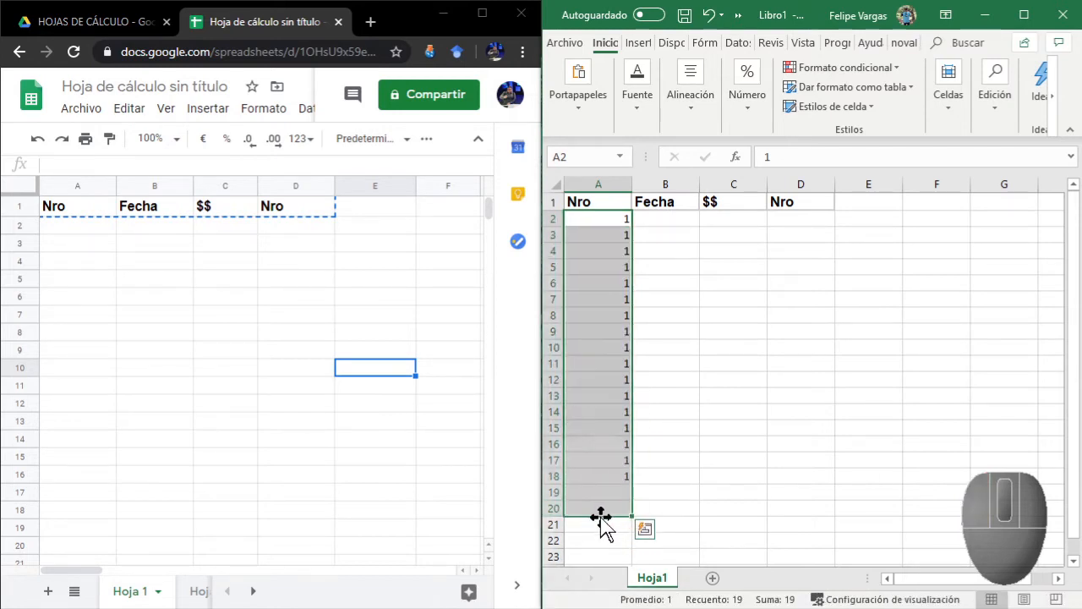
In the Google Sheets spreadsheet, enter 1 in A2 under Nro and fill it down to A20
click(69, 225)
text(1)
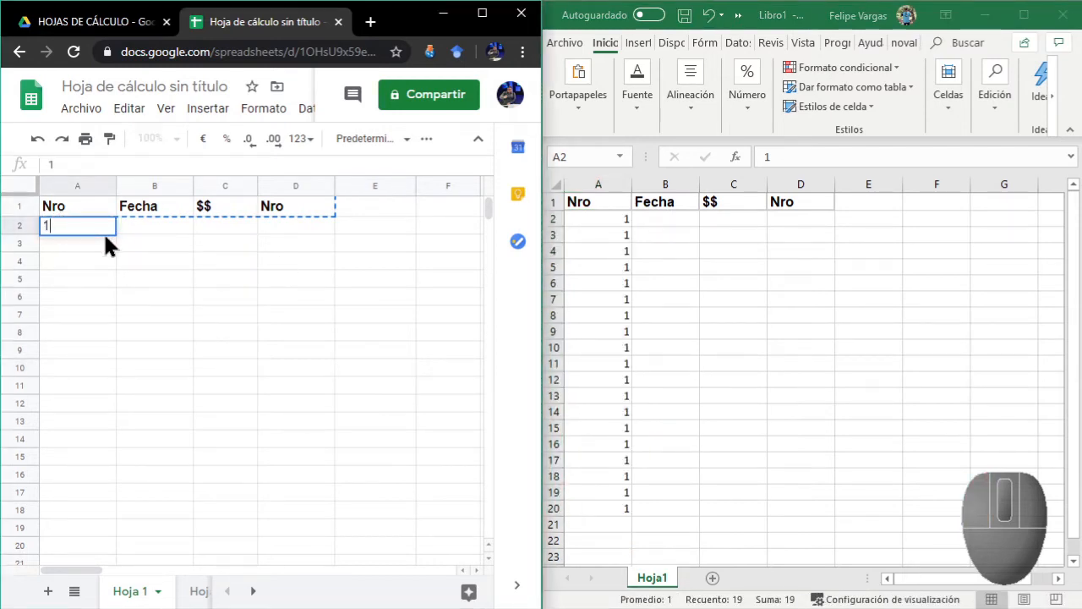
click(99, 296)
click(108, 228)
drag(112, 233, 94, 550)
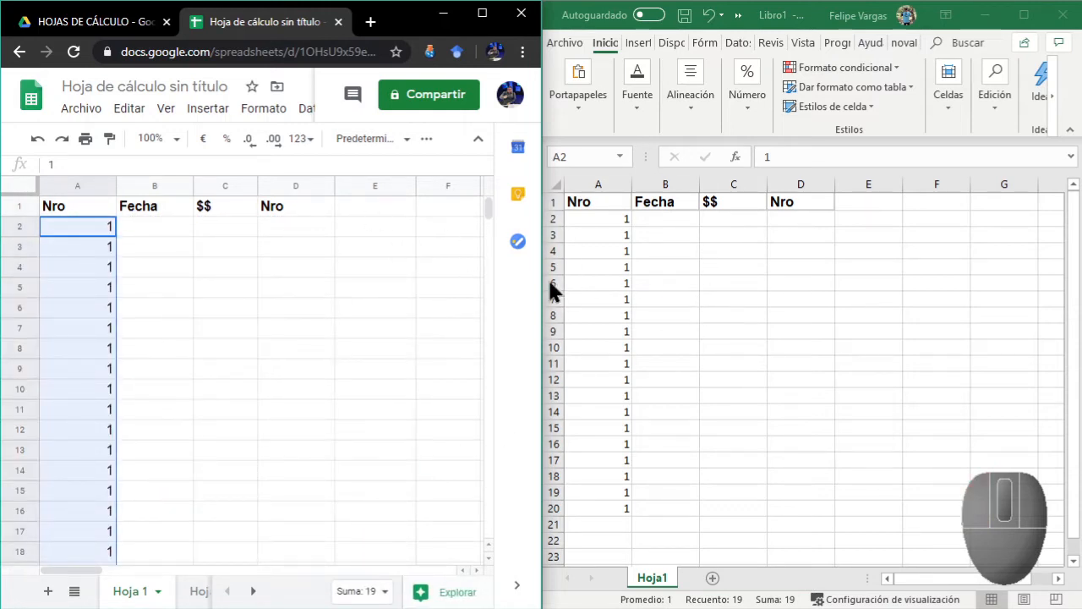
click(734, 300)
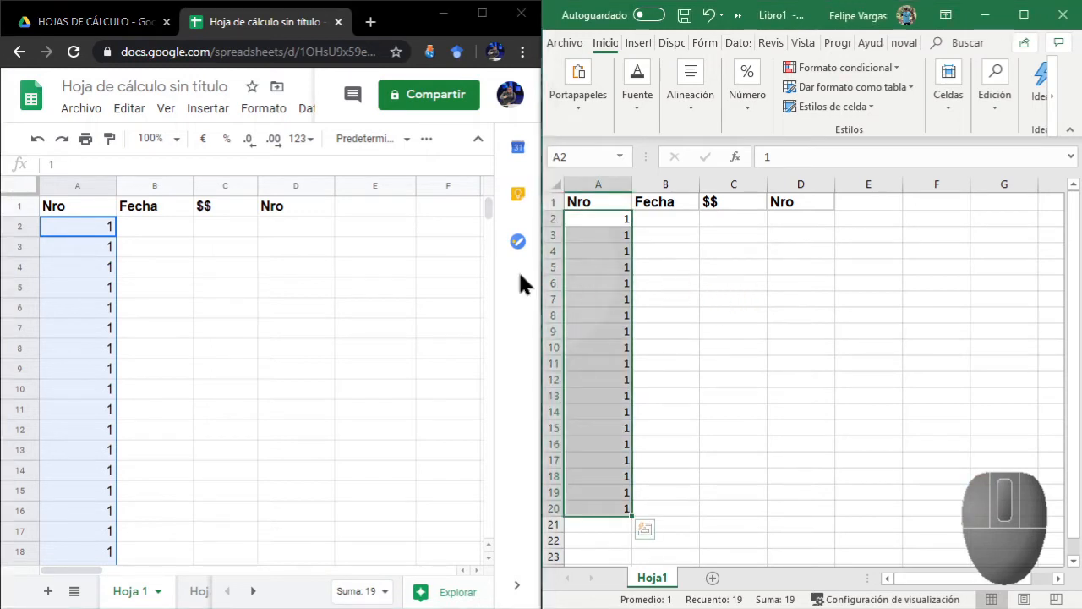
Enter the date 22-jun in cell B2 under Fecha in the Google Sheets spreadsheet
click(153, 227)
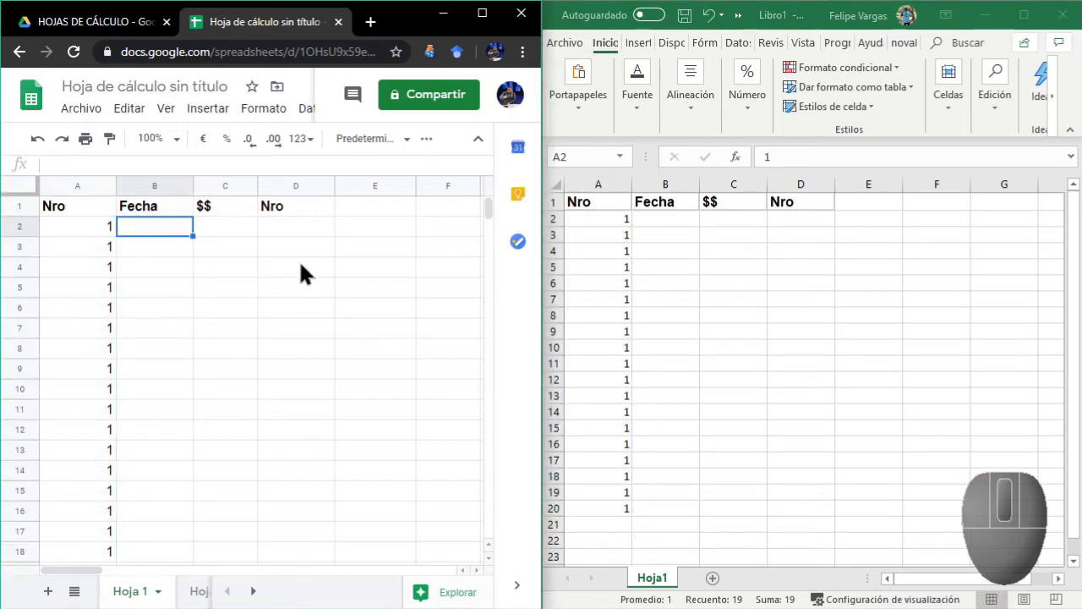
text(2)
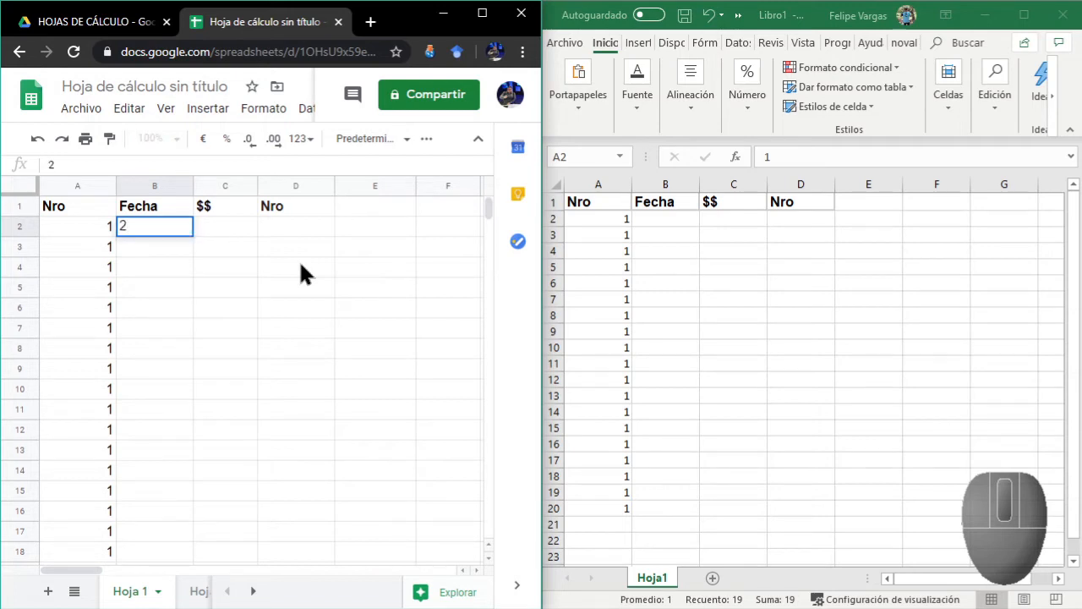
text(2-jun)
key(Return)
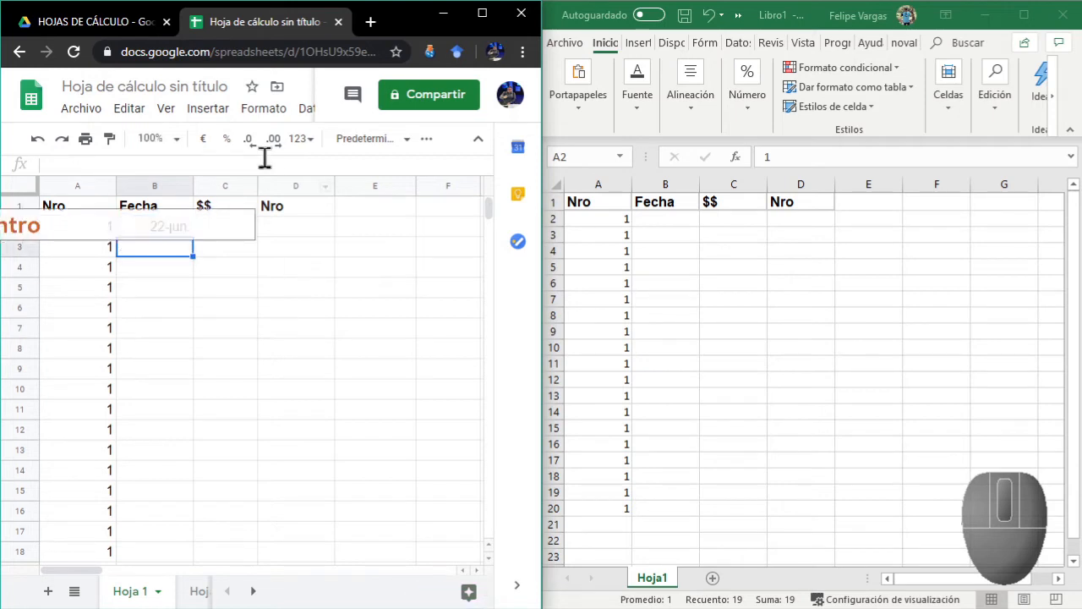
click(165, 228)
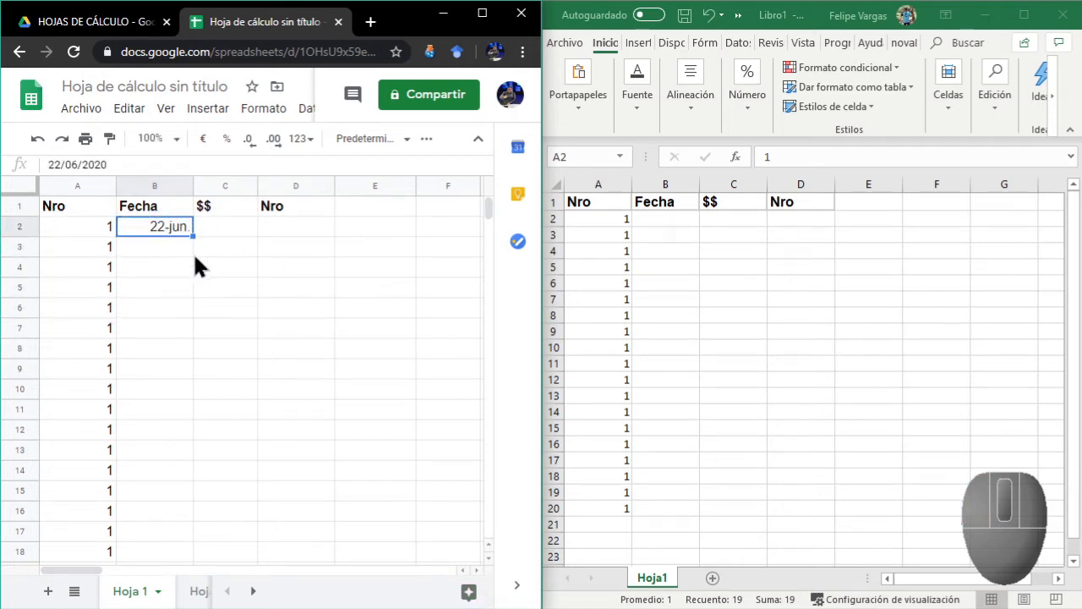
Enter the date 22-jun in cell B2 under Fecha in the Excel workbook
click(667, 225)
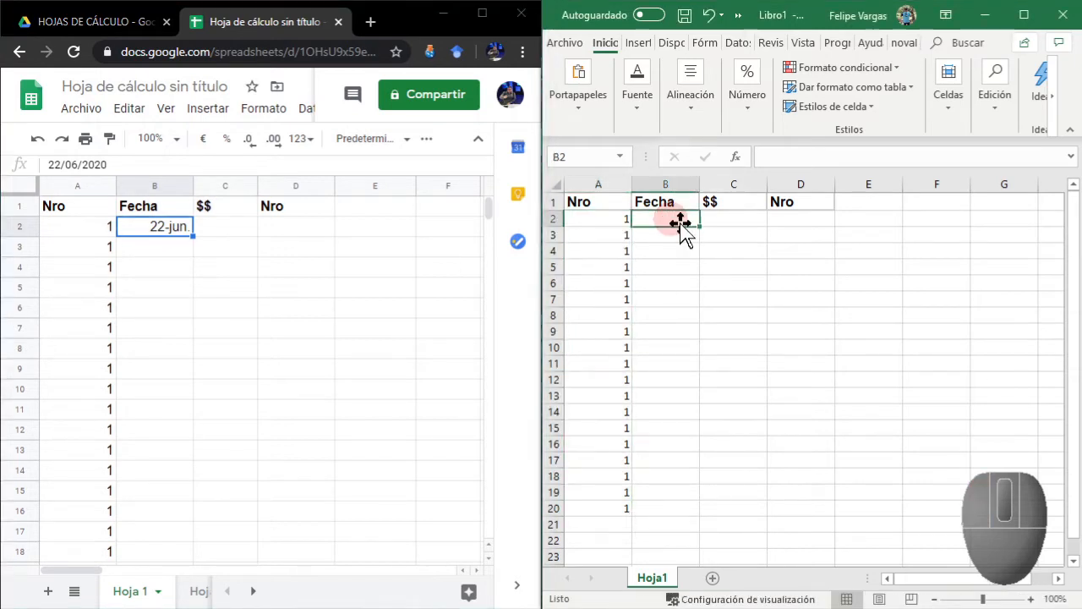
text(22)
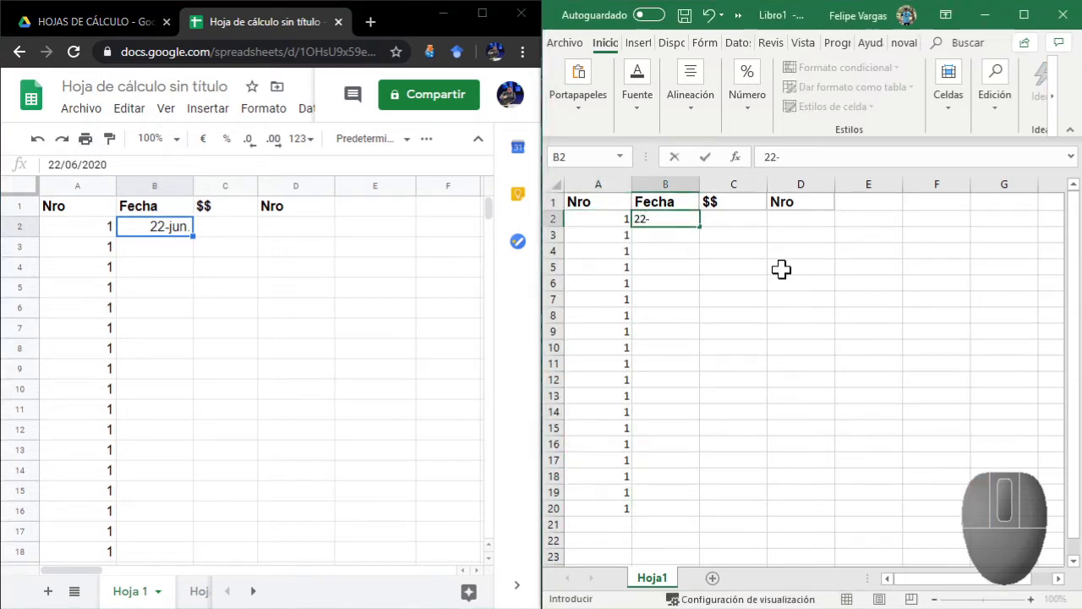
text(-jun)
key(Return)
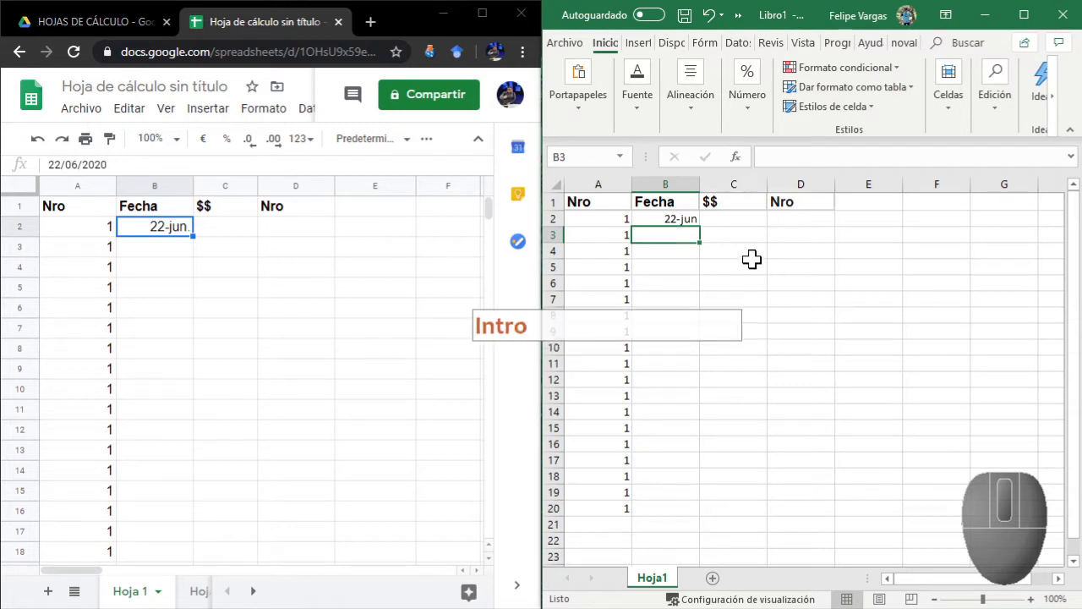
Examine and compare the full date stored in B2 in the Excel workbook and the Google Sheets spreadsheet
click(672, 219)
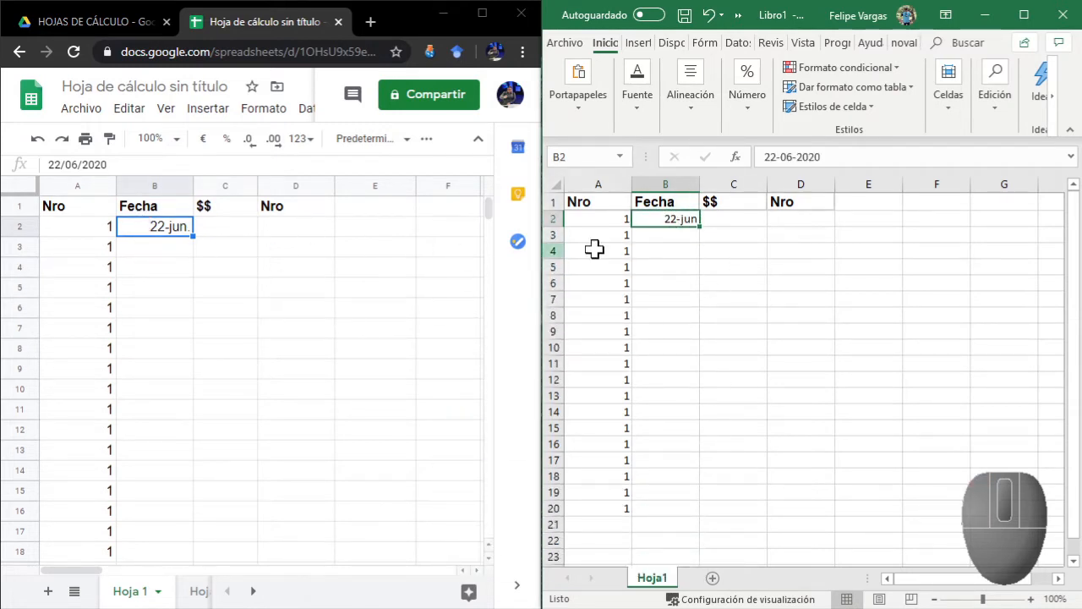
click(662, 222)
click(153, 223)
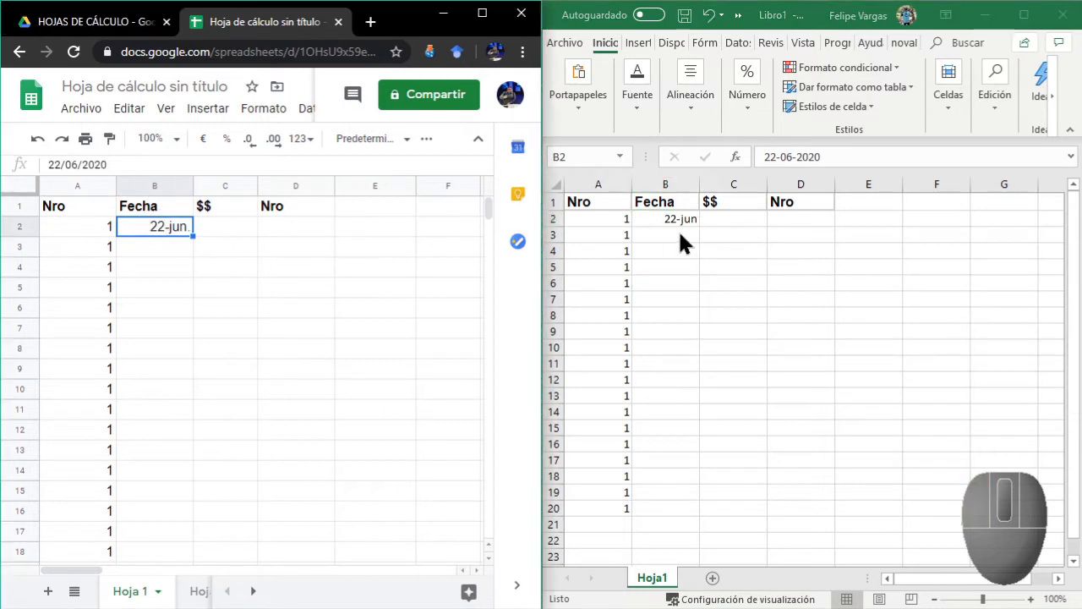
click(677, 217)
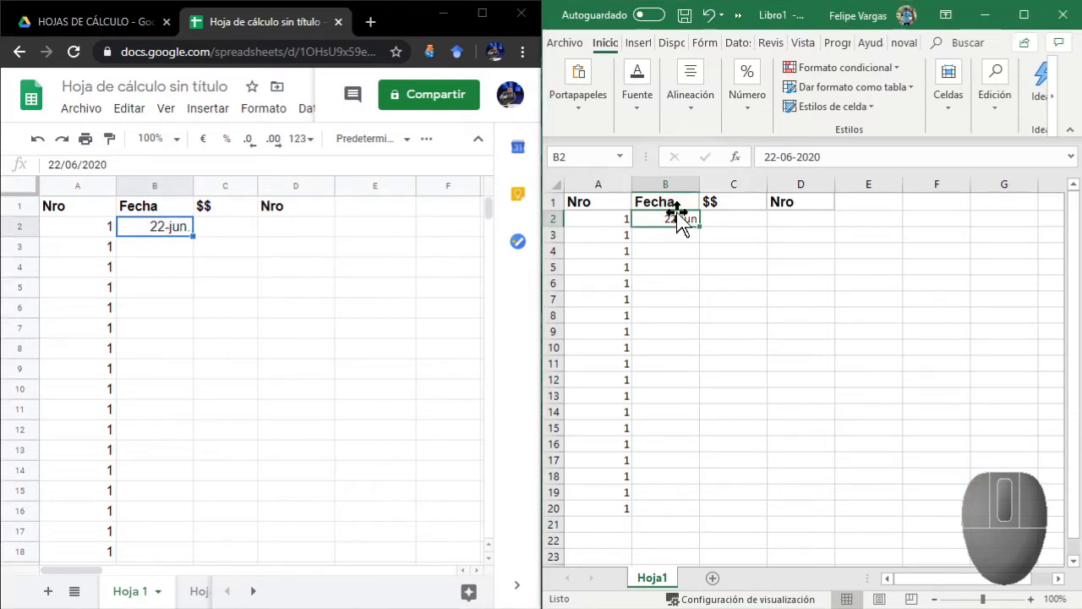
click(811, 158)
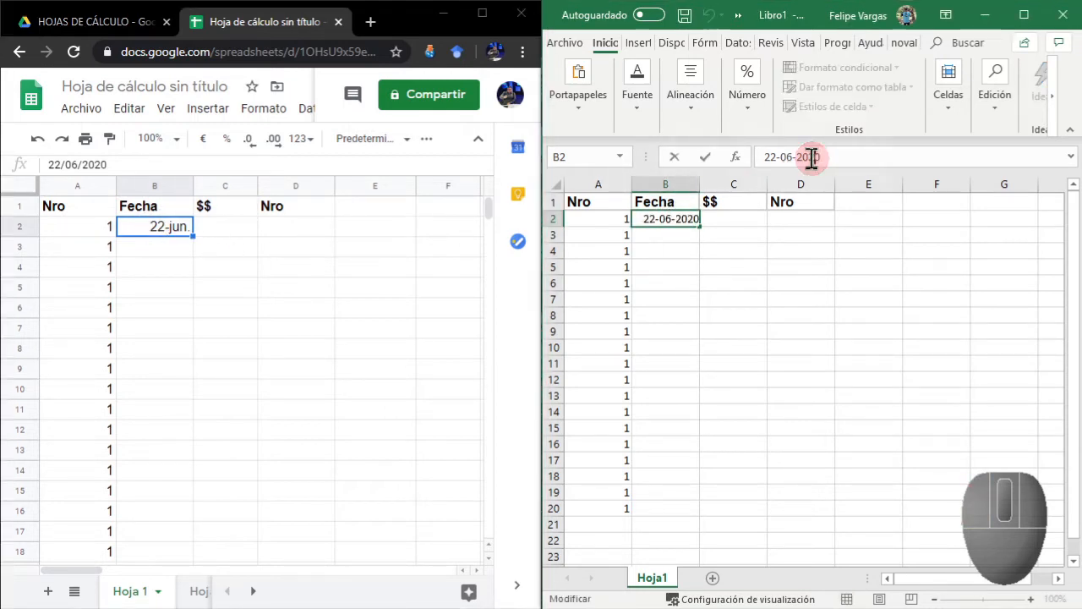
click(86, 164)
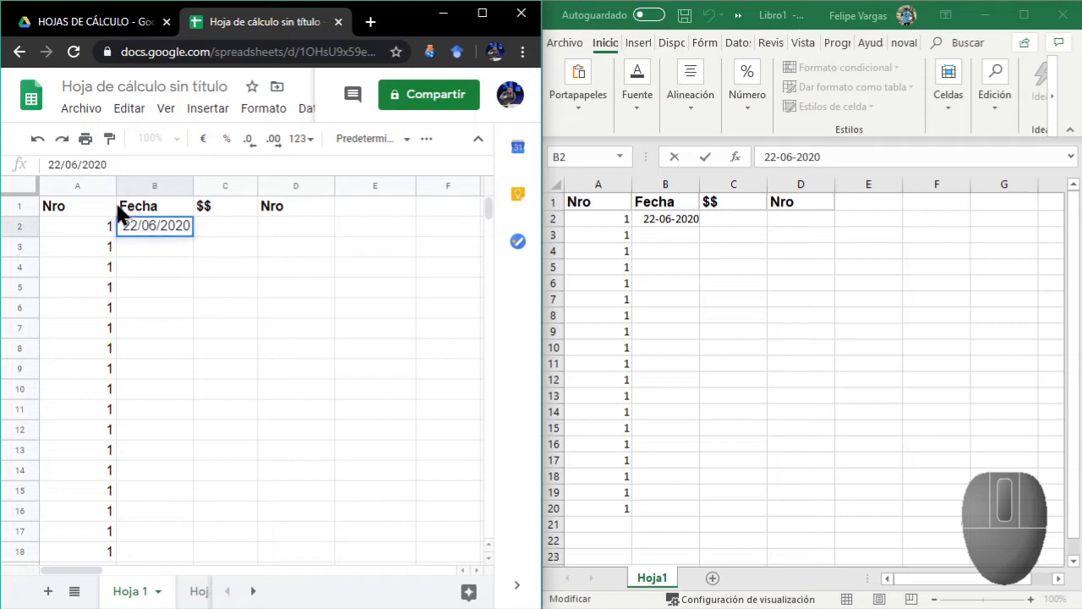
click(79, 165)
click(665, 214)
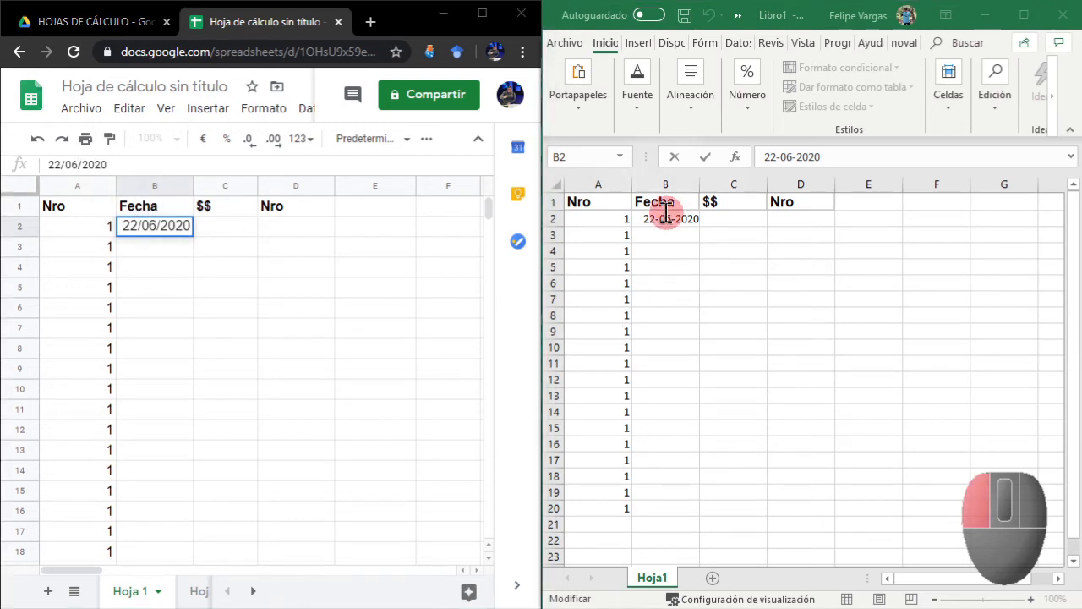
key(Return)
click(729, 309)
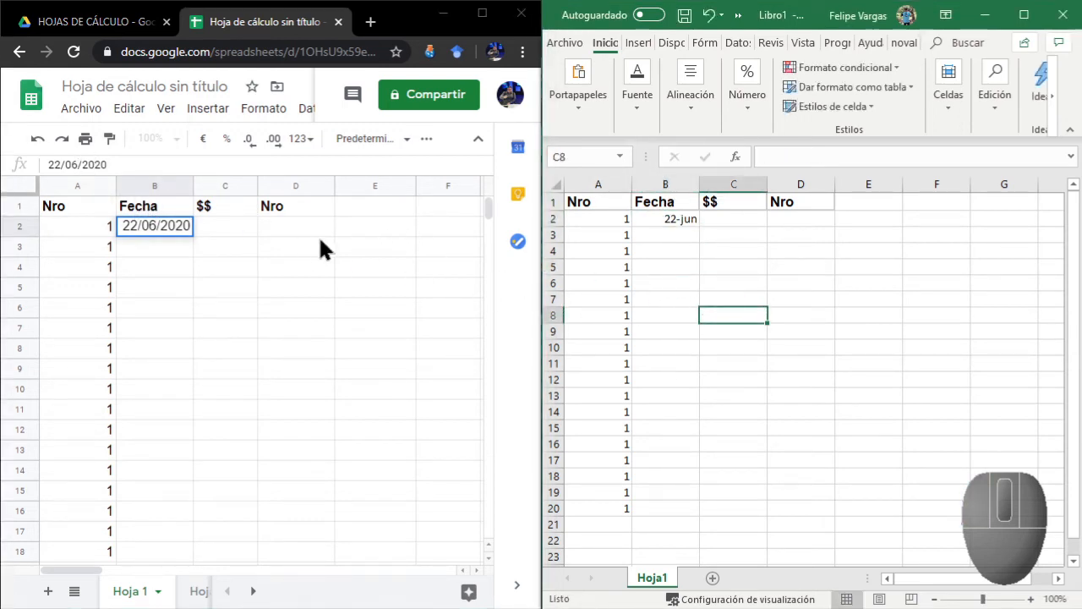
click(214, 249)
Enter 12000 in cell C2 under $$ in the Google Sheets spreadsheet
click(233, 219)
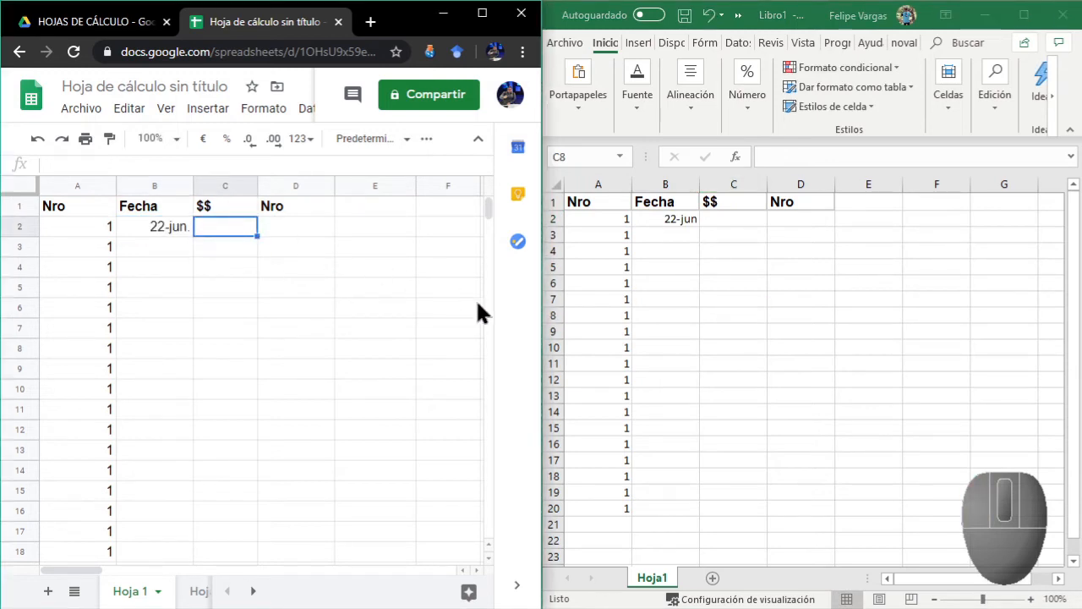
text(12000)
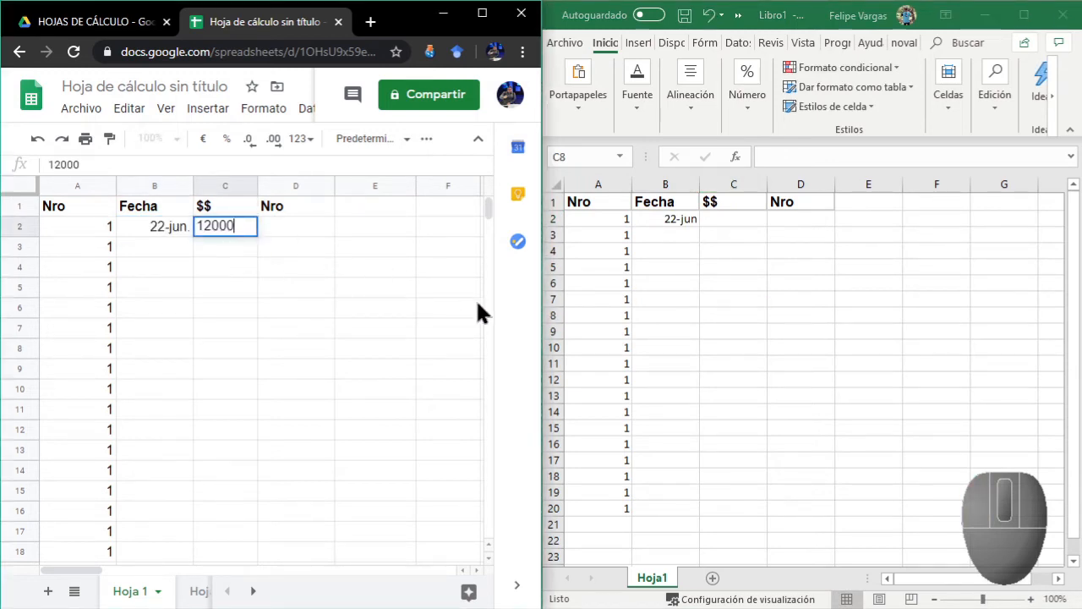
key(Delete)
key(Return)
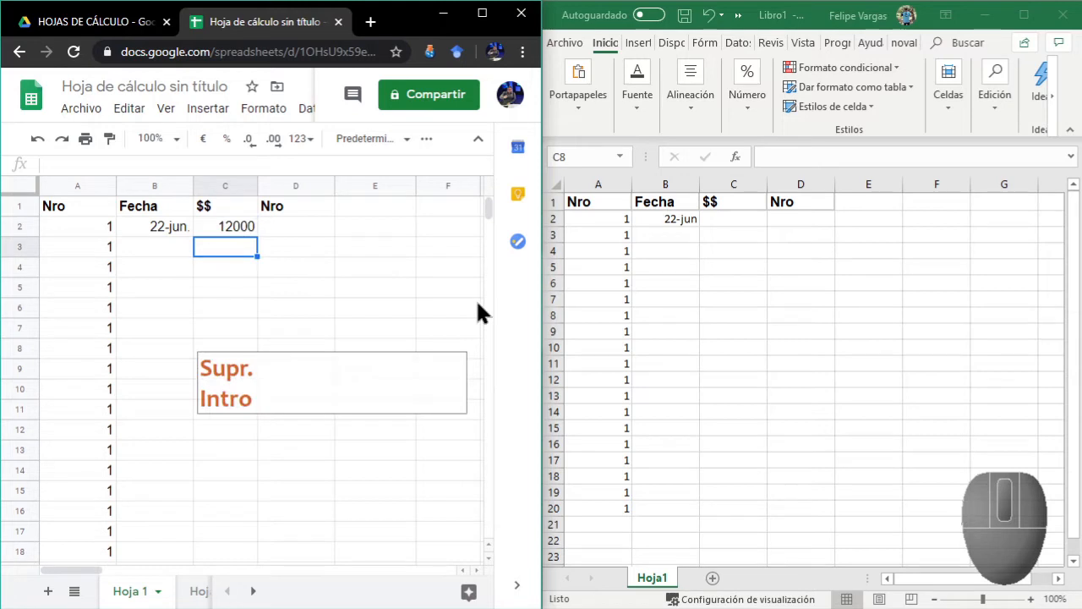
Enter 12000 in cell C2 under $$ in the Excel workbook
click(708, 217)
text(1)
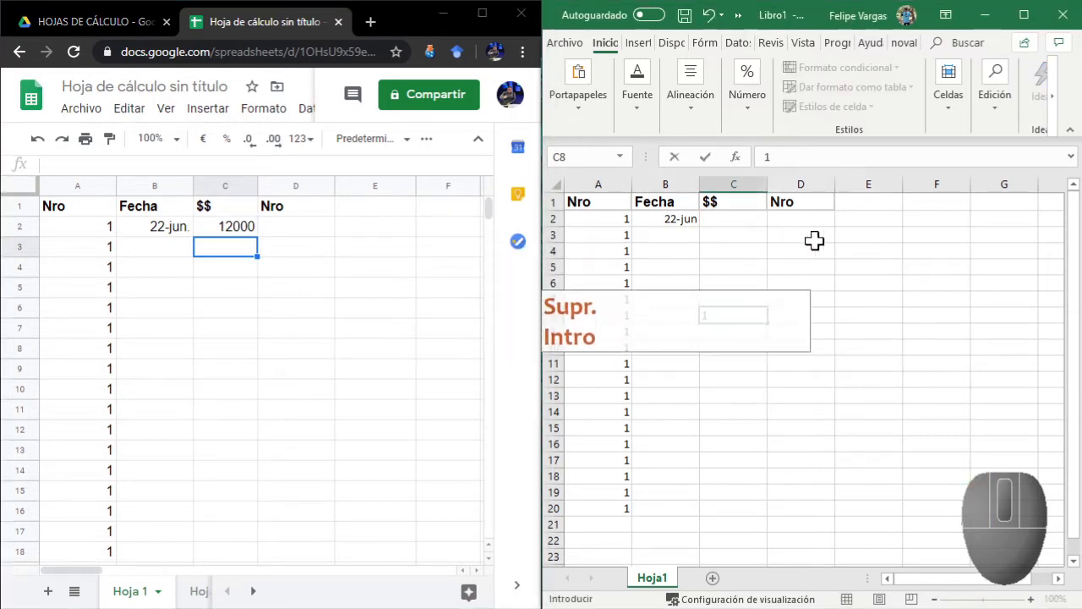
key(Escape)
click(732, 219)
text(12)
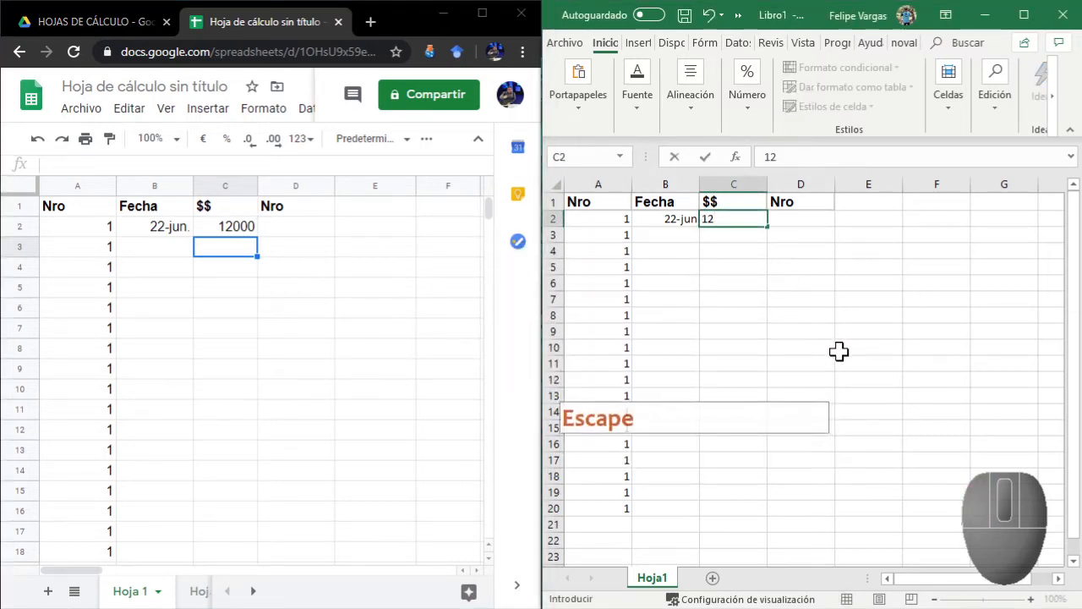
text(000)
key(Tab)
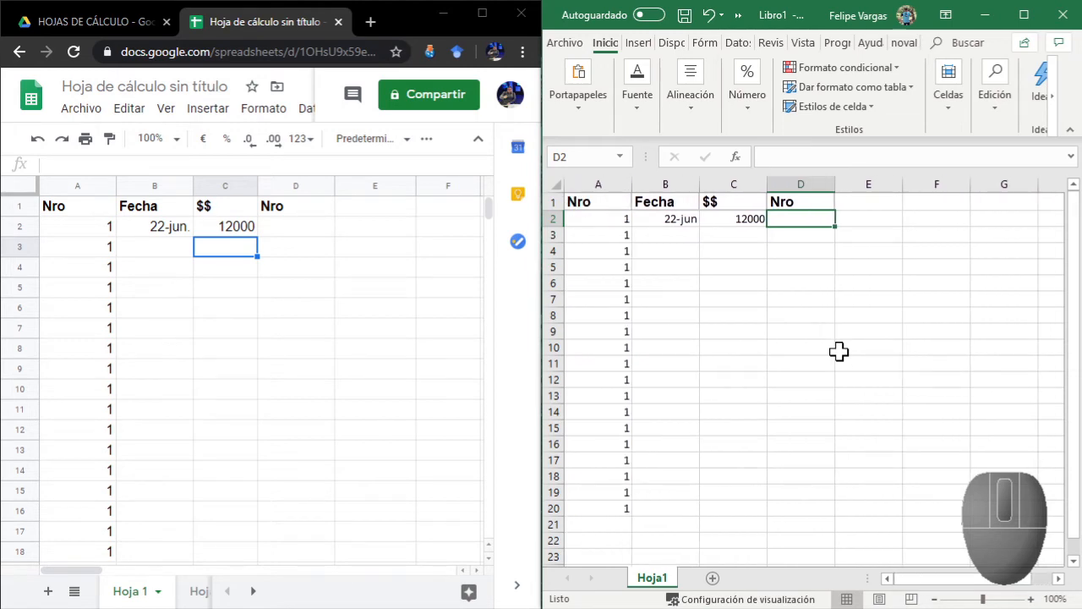
key(Insert)
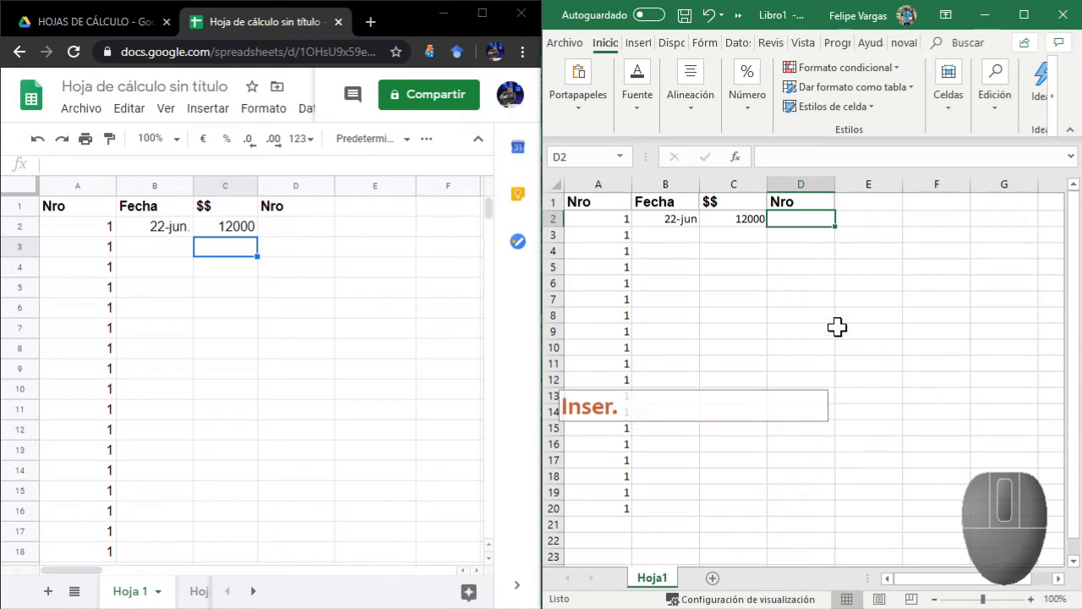
key(Tab)
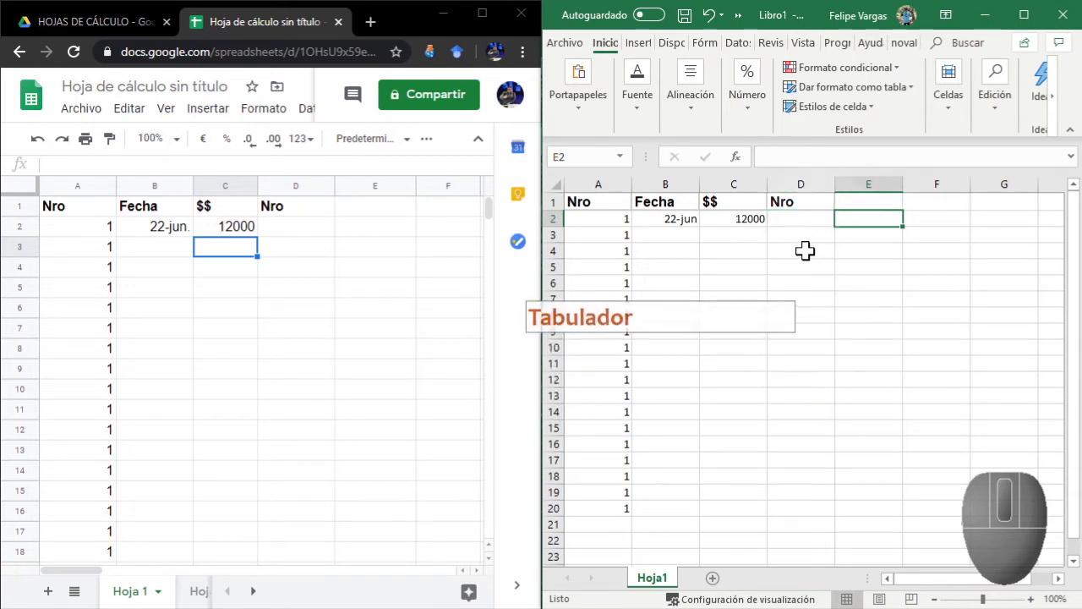
key(shift)
key(shift+Tab)
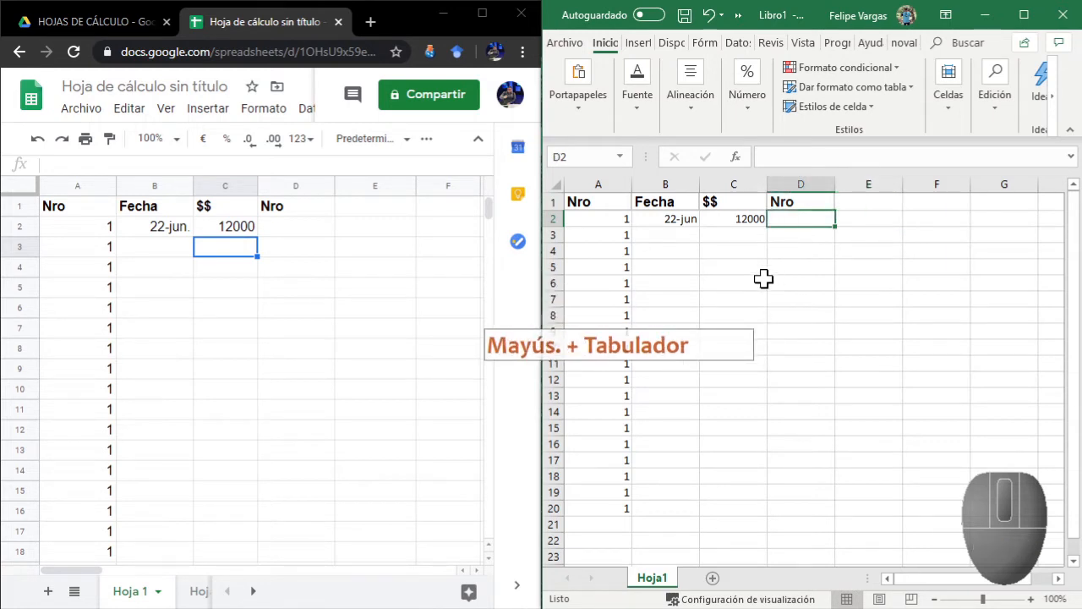
key(Scroll_Lock)
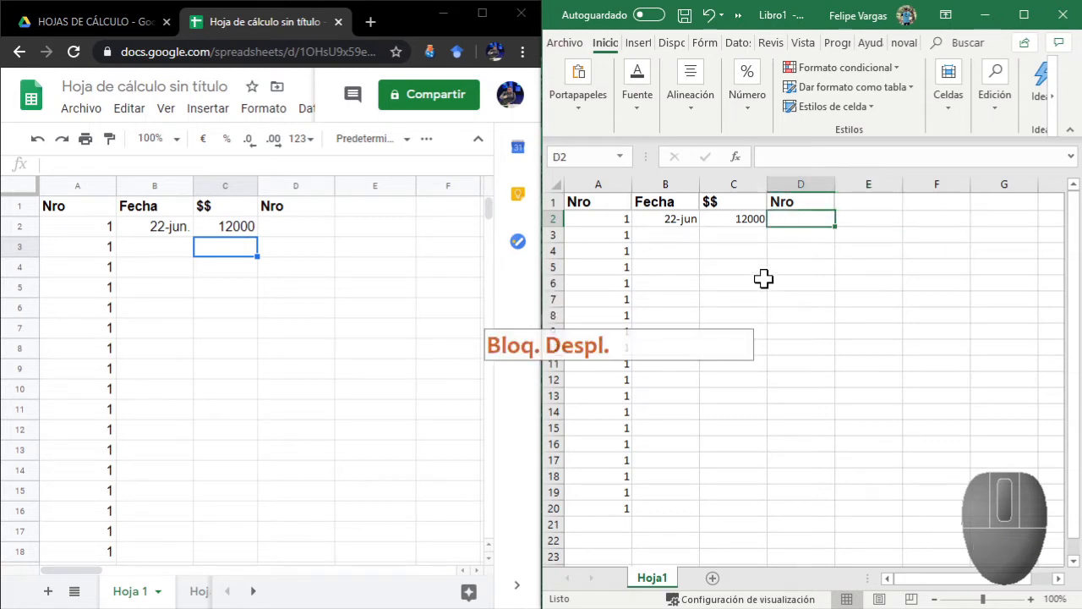
key(Tab)
key(shift+Tab)
key(Scroll_Lock)
Turn on Scroll Lock and scroll the Excel sheet across its columns and back while keeping D2 selected
key(Scroll_Lock)
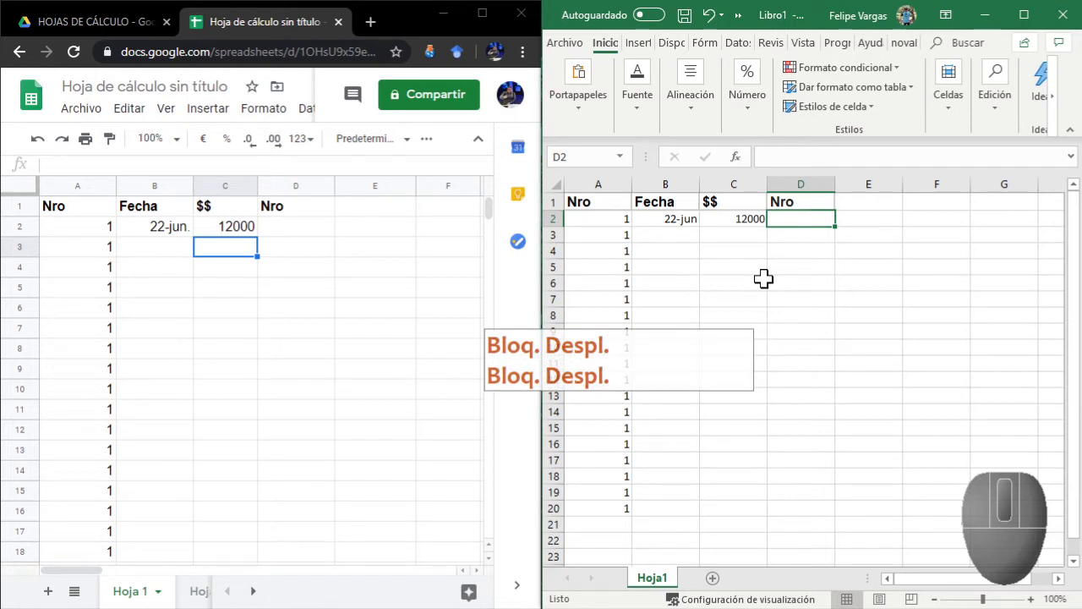
key(Right)
key(Right)
key(Right)
key(Right)
key(Right)
key(Right)
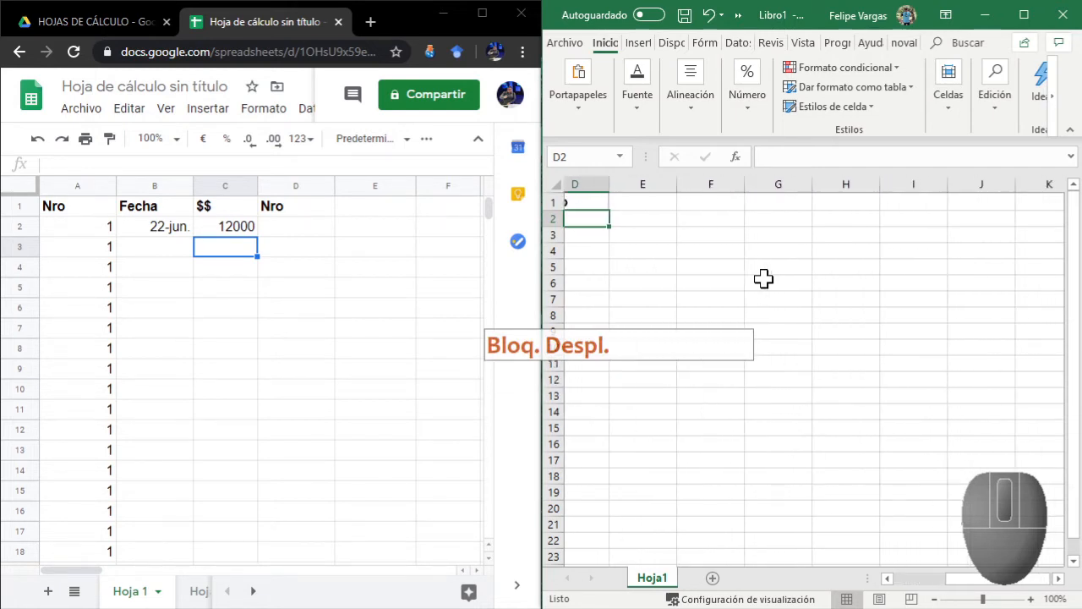
key(Left)
key(Left)
key(Left)
key(Left)
key(Left)
key(Left)
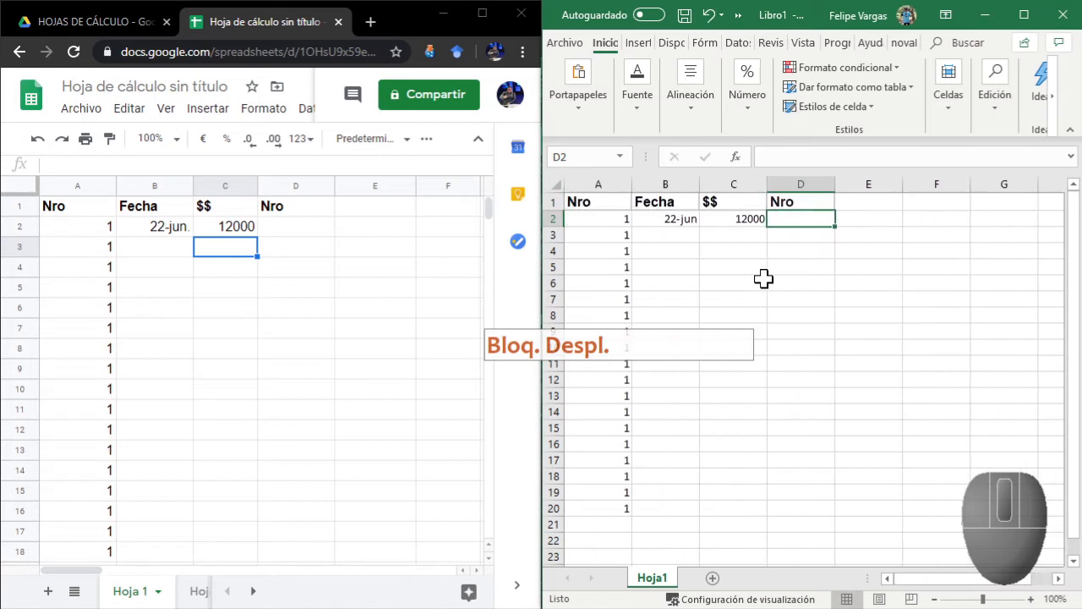
key(Right)
key(Right)
key(Right)
key(Right)
key(Right)
key(Right)
key(Right)
key(Right)
key(Right)
key(Right)
key(Right)
key(Right)
key(Right)
key(Right)
key(Right)
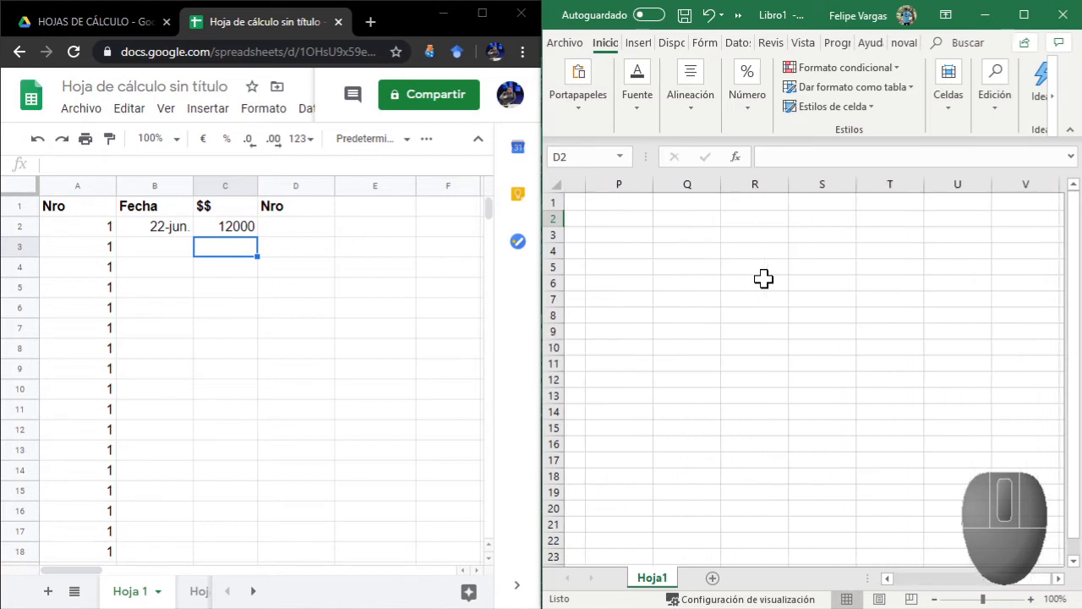
key(Left)
key(Left)
key(Left)
key(Left)
key(Left)
key(Left)
key(Left)
key(Left)
key(Left)
key(Left)
key(Left)
key(Left)
key(Left)
key(Left)
key(Left)
Turn off Scroll Lock and move the active cell down column D to D32 and back up to D1
key(Scroll_Lock)
key(Down)
key(Down)
key(Down)
key(Down)
key(Down)
key(Down)
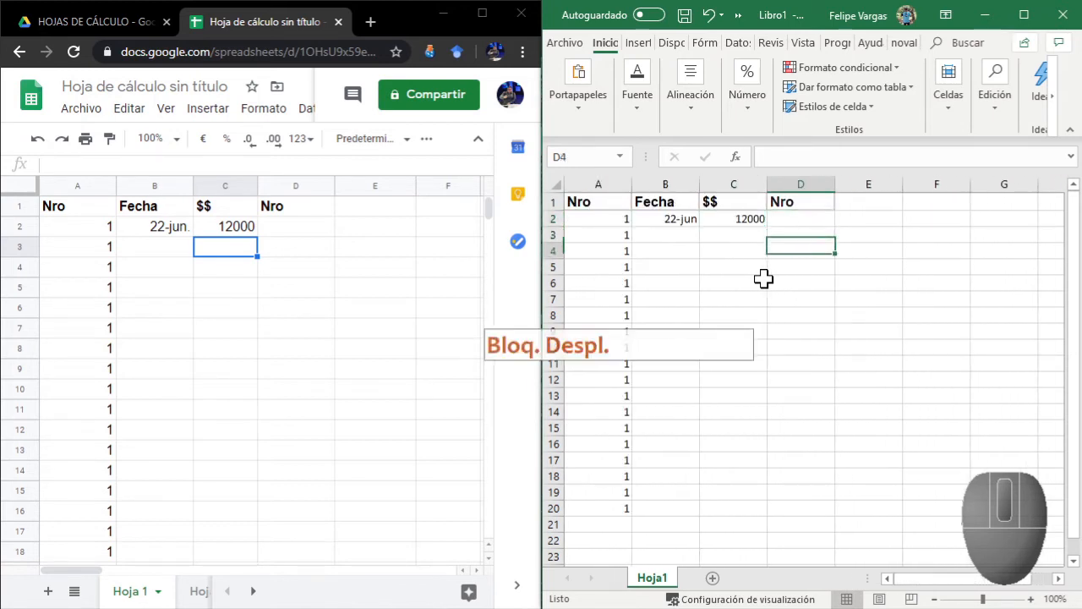
key(Down)
key(Down)
key(Down)
key(Down)
key(Down)
key(Down)
key(Down)
key(Down)
key(Down)
key(Down)
key(Down)
key(Down)
key(Down)
key(Down)
key(Down)
key(Down)
key(Down)
key(Down)
key(Down)
key(Down)
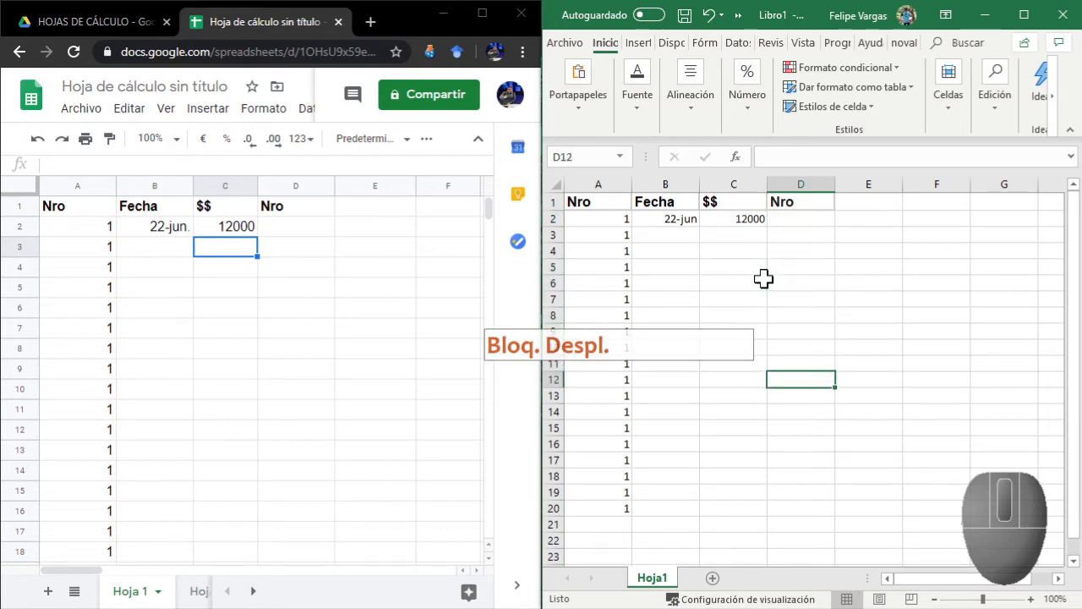
key(Up)
key(Up)
key(Up)
key(Up)
key(Up)
key(Up)
key(Up)
key(Up)
key(Up)
key(Up)
key(Up)
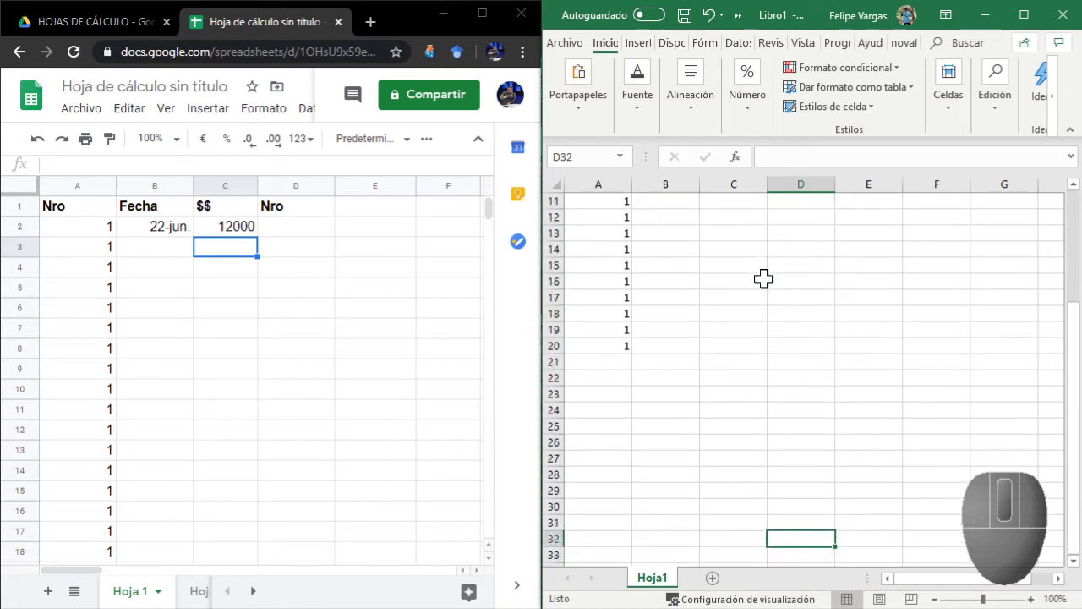
key(Up)
key(Up)
key(Up)
key(Up)
key(Up)
key(Up)
key(Up)
key(Up)
key(Up)
key(Up)
key(Up)
key(Up)
key(Up)
key(Up)
key(Up)
key(Up)
key(Up)
key(Up)
key(Up)
key(Up)
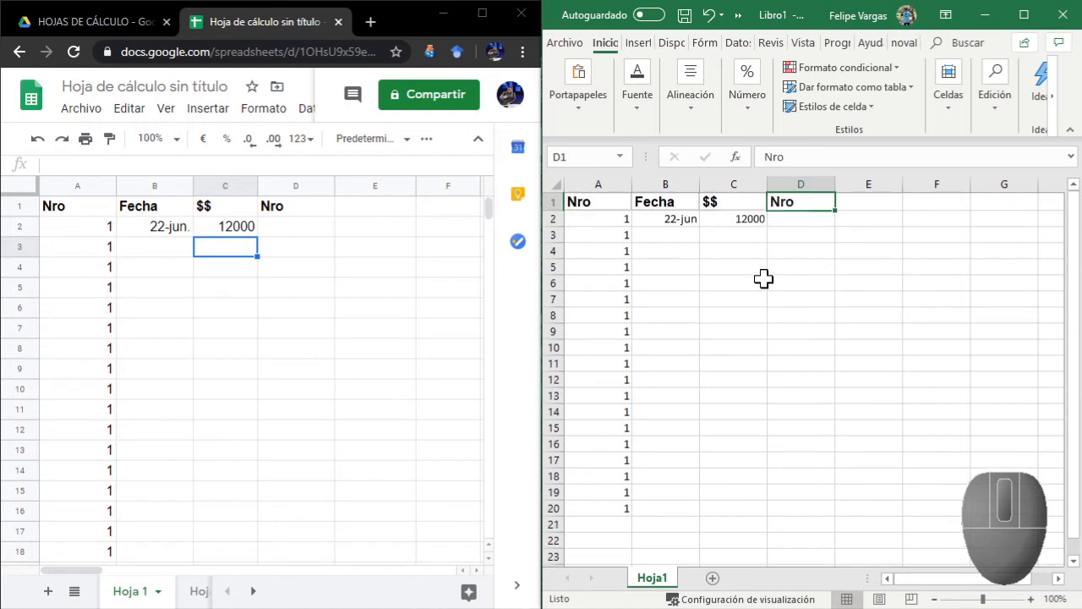
Turn on Scroll Lock, scroll the Excel sheet down its rows and back while keeping D1 selected, and turn Scroll Lock off
key(Scroll_Lock)
key(Down)
key(Down)
key(Down)
key(Down)
key(Down)
key(Down)
key(Down)
key(Down)
key(Down)
key(Down)
key(Down)
key(Down)
key(Down)
key(Down)
key(Down)
key(Down)
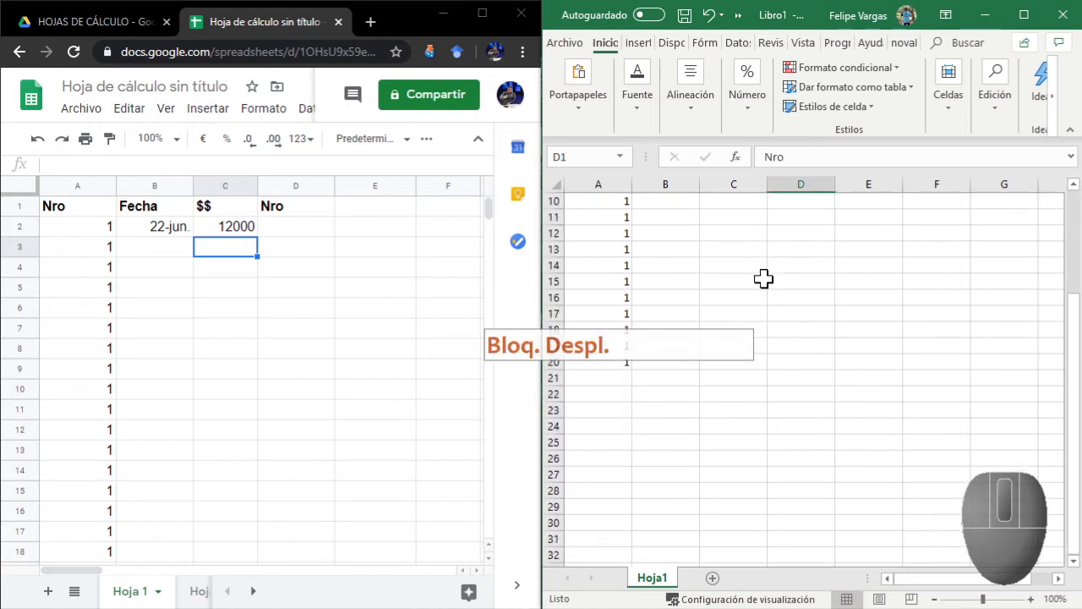
key(Up)
key(Up)
key(Up)
key(Up)
key(Up)
key(Up)
key(Up)
key(Up)
key(Up)
key(Up)
key(Up)
key(Up)
key(Up)
key(Up)
key(Up)
key(Up)
key(Scroll_Lock)
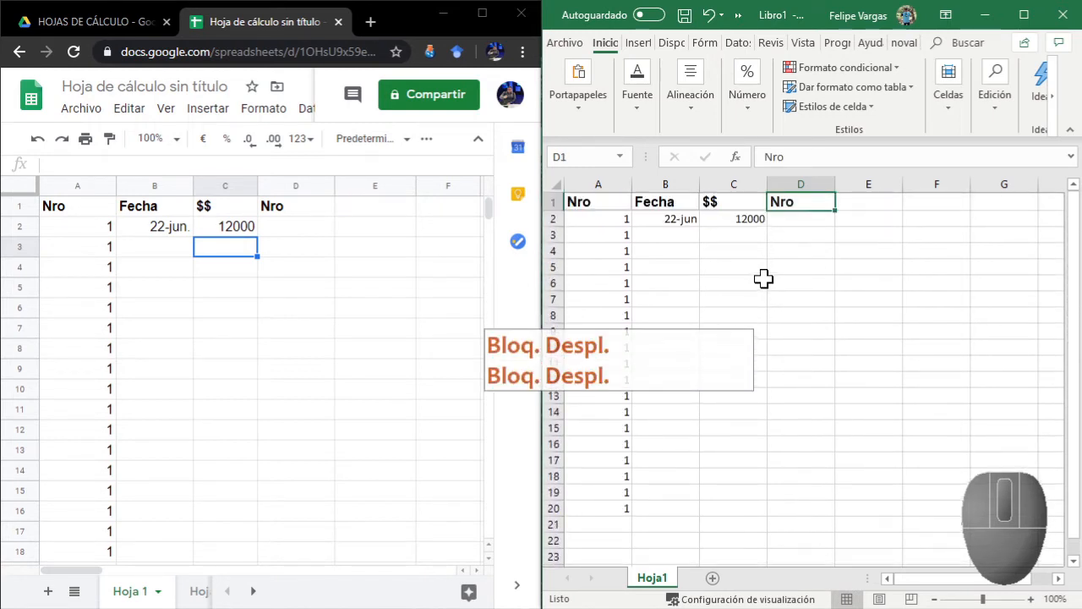
Enter 23 in cell D2 under the second Nro header in the Excel workbook
key(Down)
key(Down)
key(Left)
key(Up)
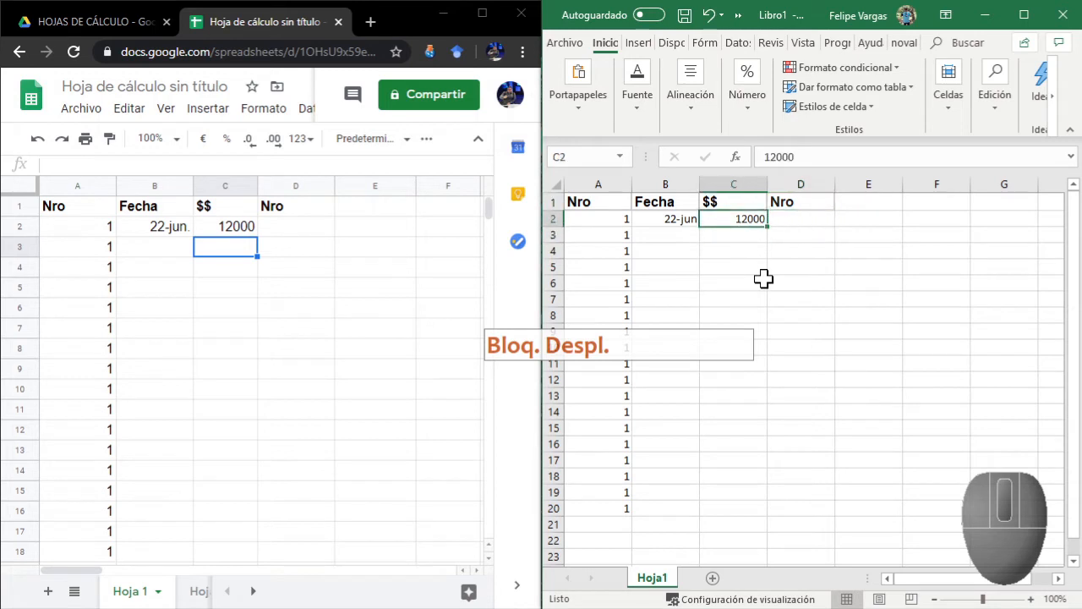
key(Right)
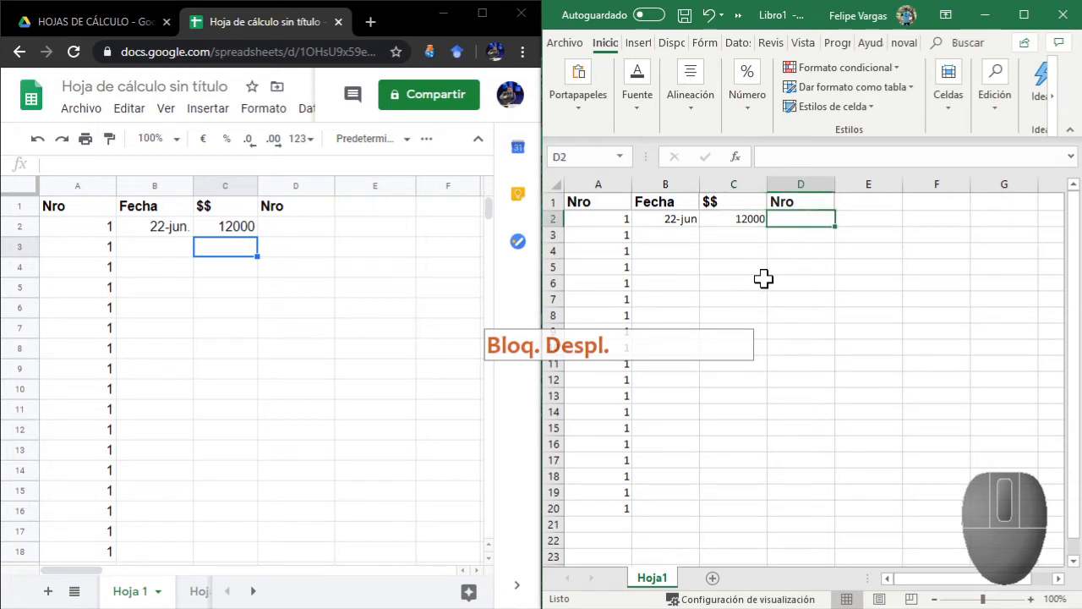
text(23)
key(Left)
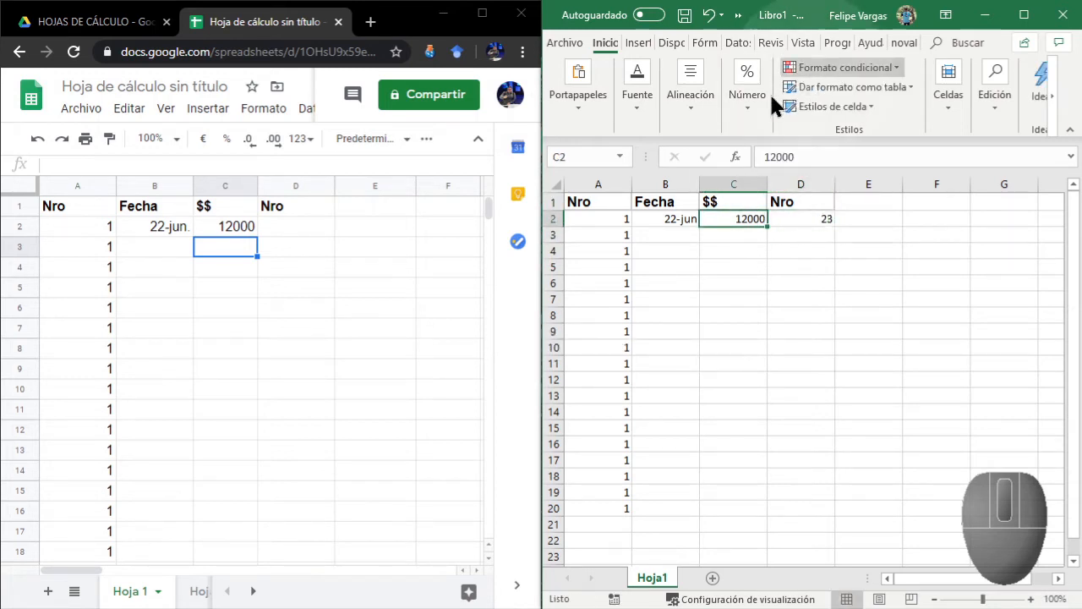
Enter 23 in cell D2 under the second Nro header in the Google Sheets spreadsheet
click(277, 224)
text(23)
click(385, 328)
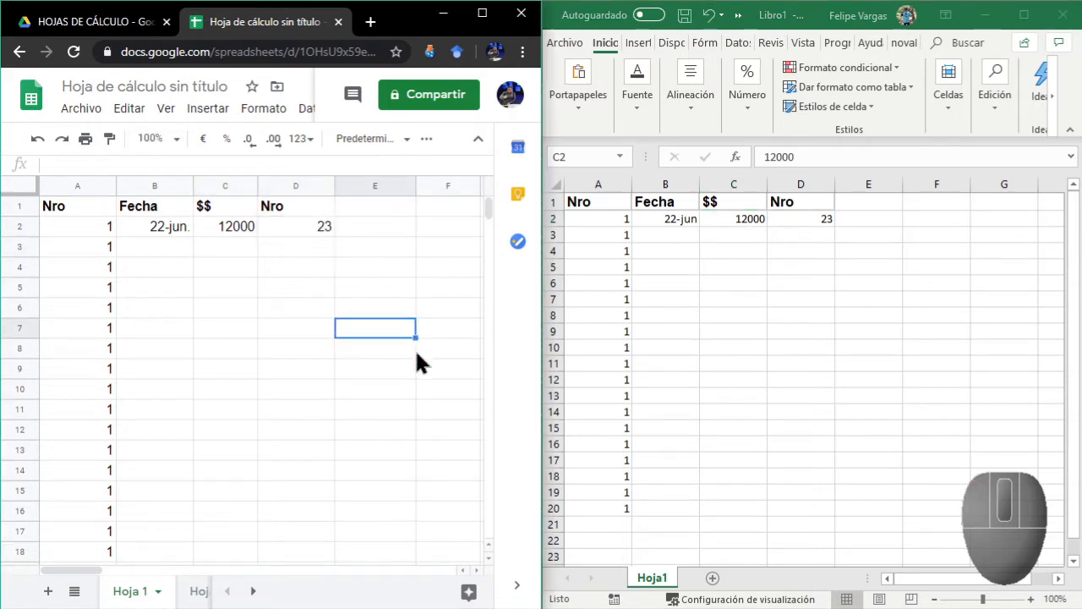
Add the header Dia in cell E1 of the Excel workbook
click(868, 200)
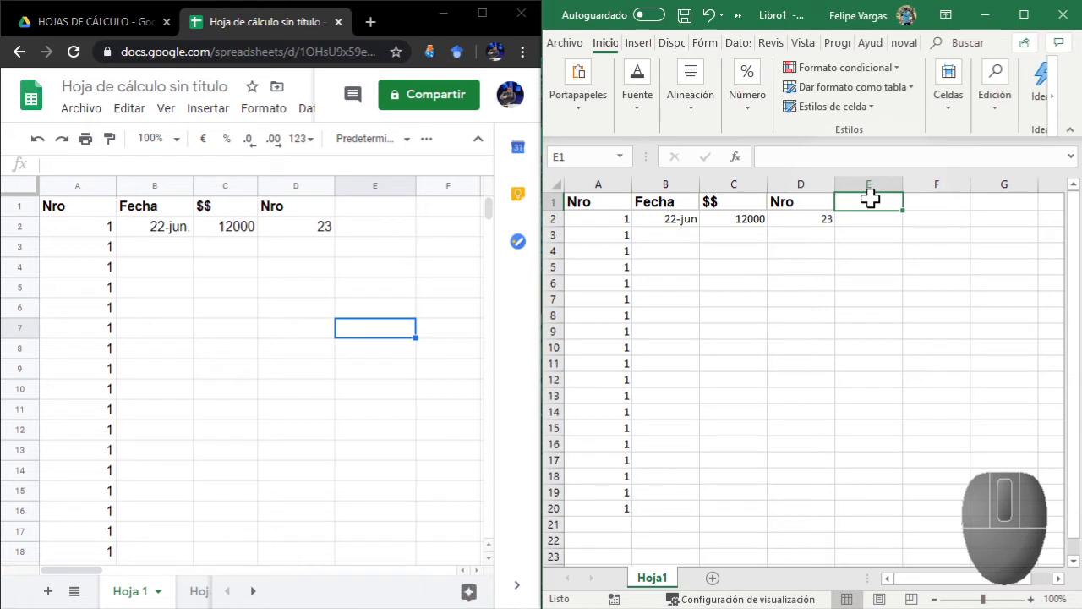
text(Dia)
key(Return)
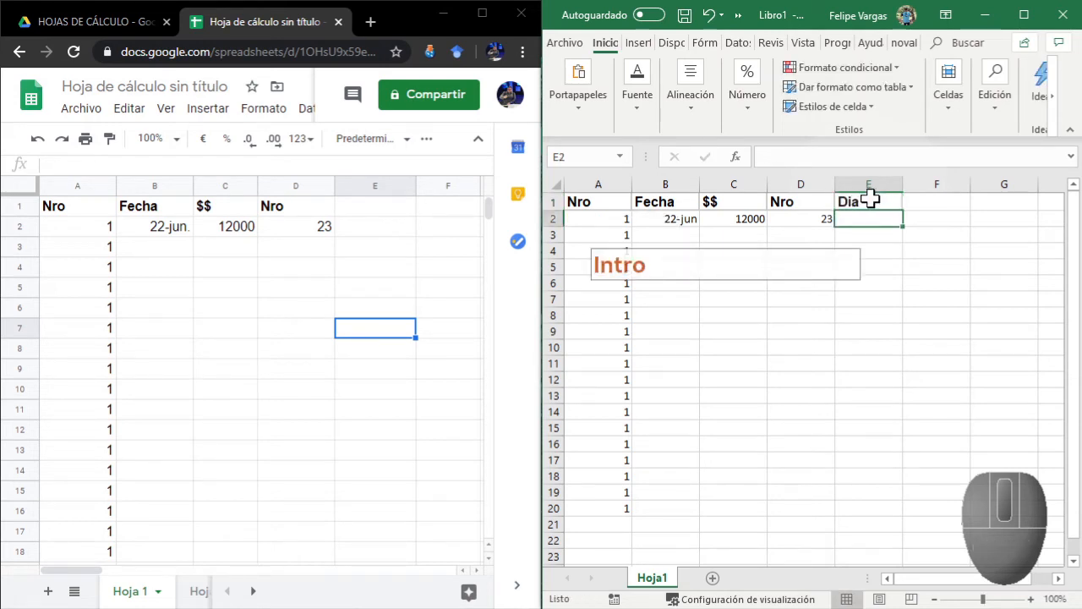
Add the header Dia in E1 and enter lunes in E2 of the Google Sheets spreadsheet
click(377, 203)
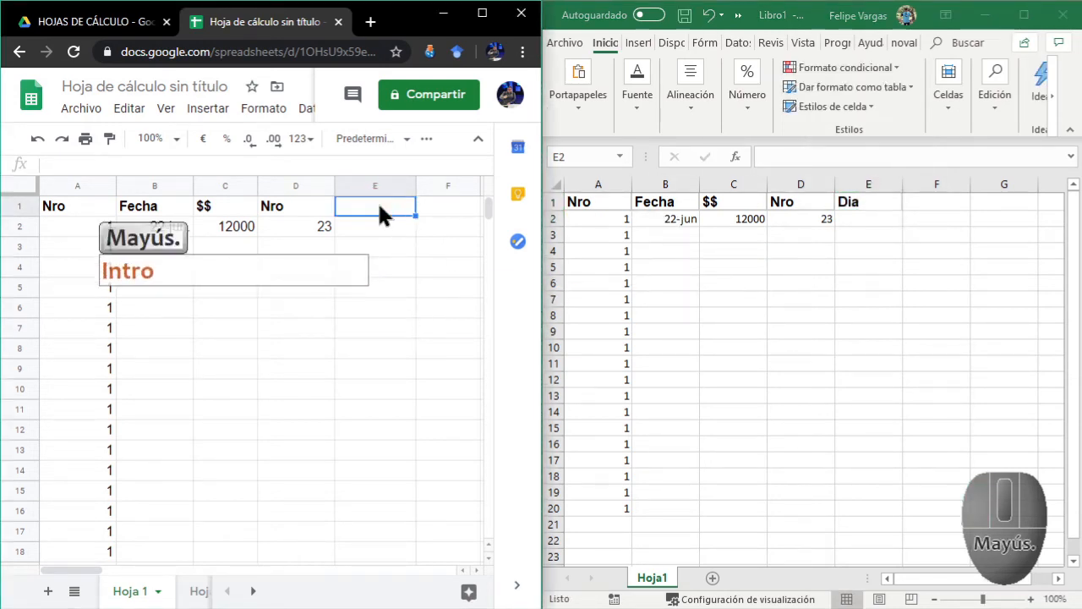
text(Dia)
key(Return)
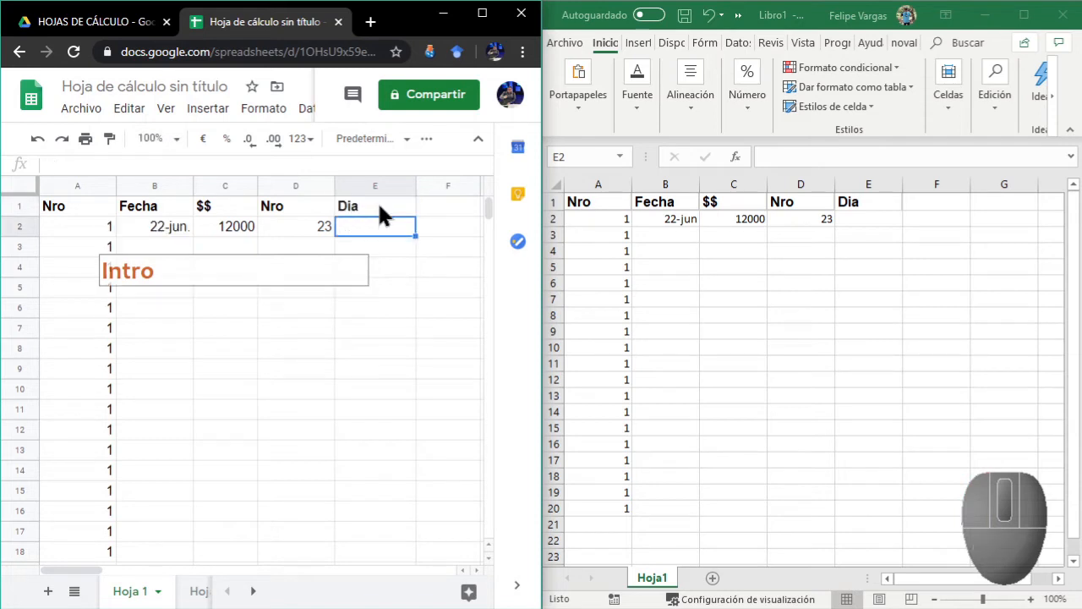
text(Iunes)
key(Return)
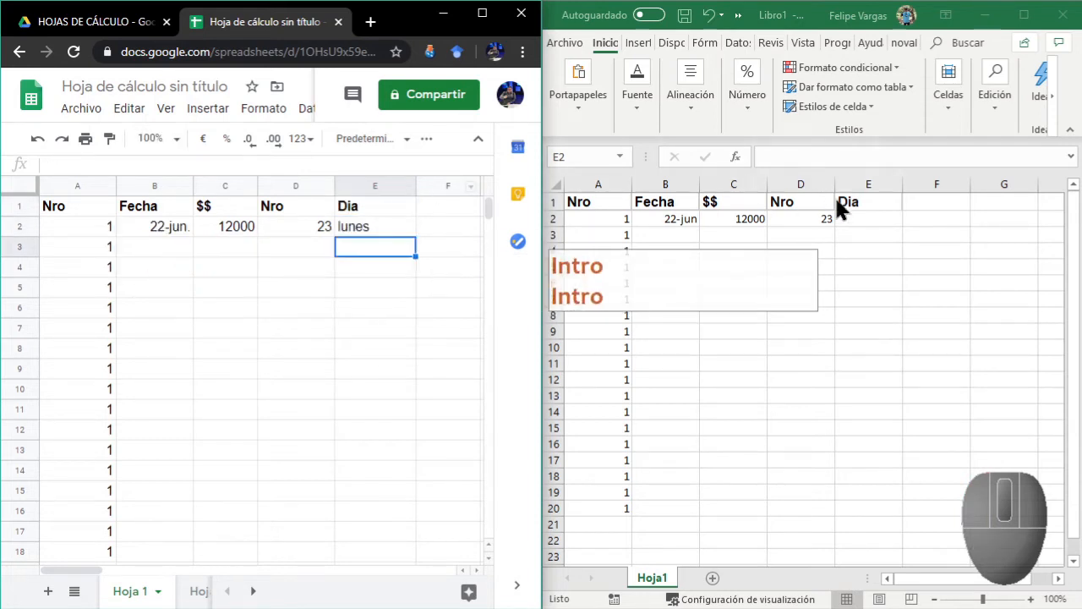
Enter lunes in cell E2 under Dia in the Excel workbook
click(850, 227)
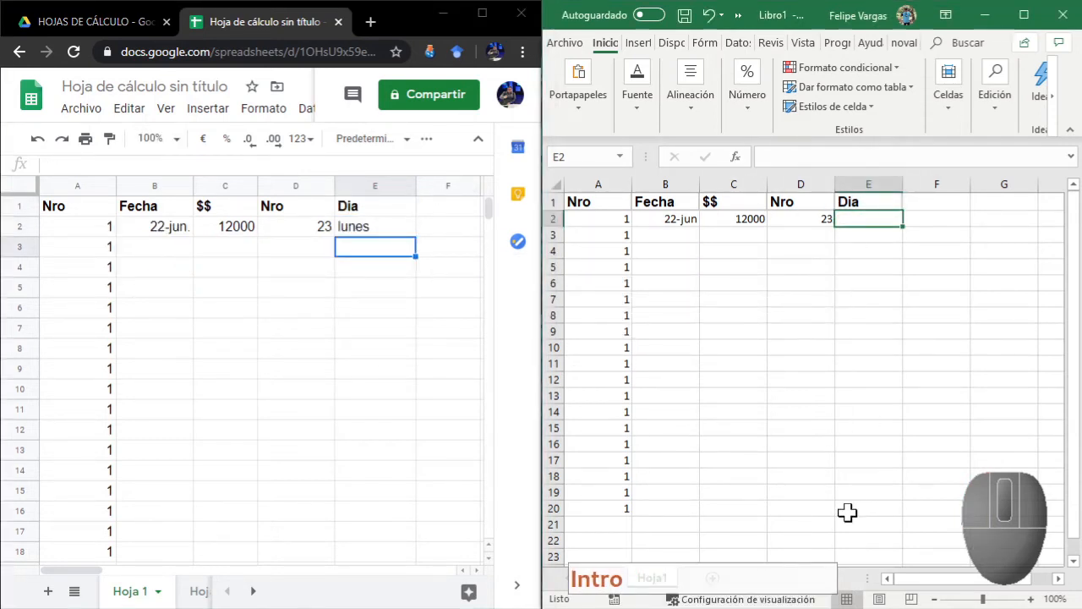
text(lunes)
key(Return)
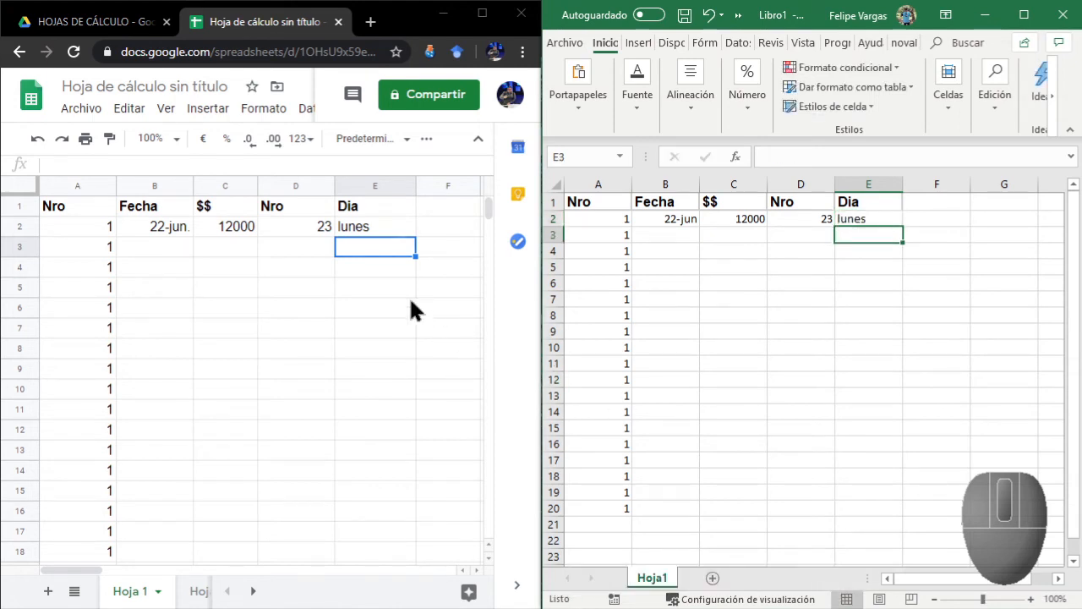
Autofill the date in B2 down to B11 in the Google Sheets spreadsheet
click(172, 232)
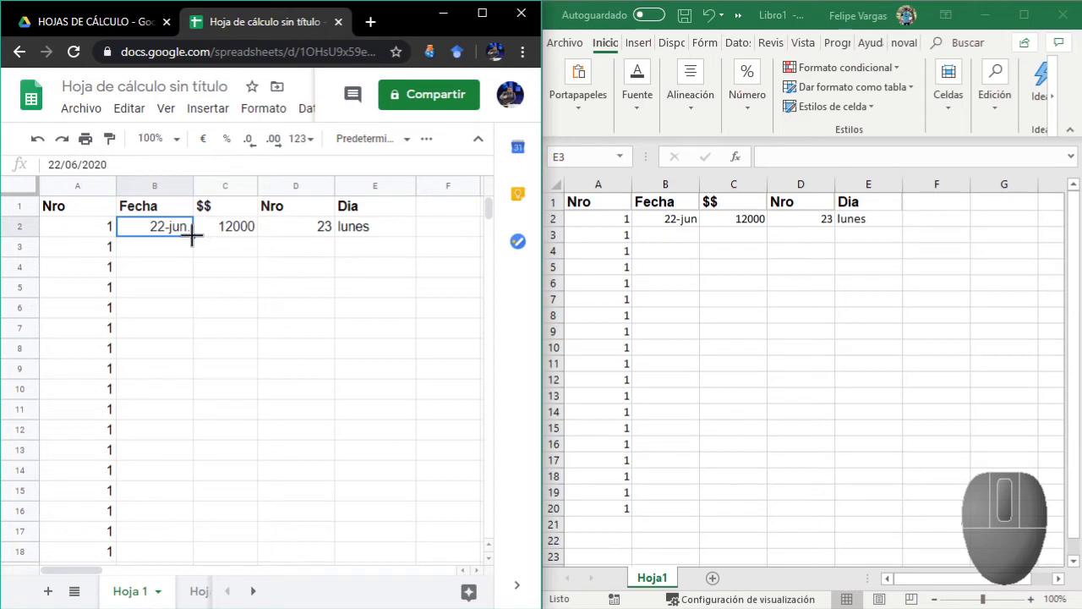
drag(193, 239, 186, 423)
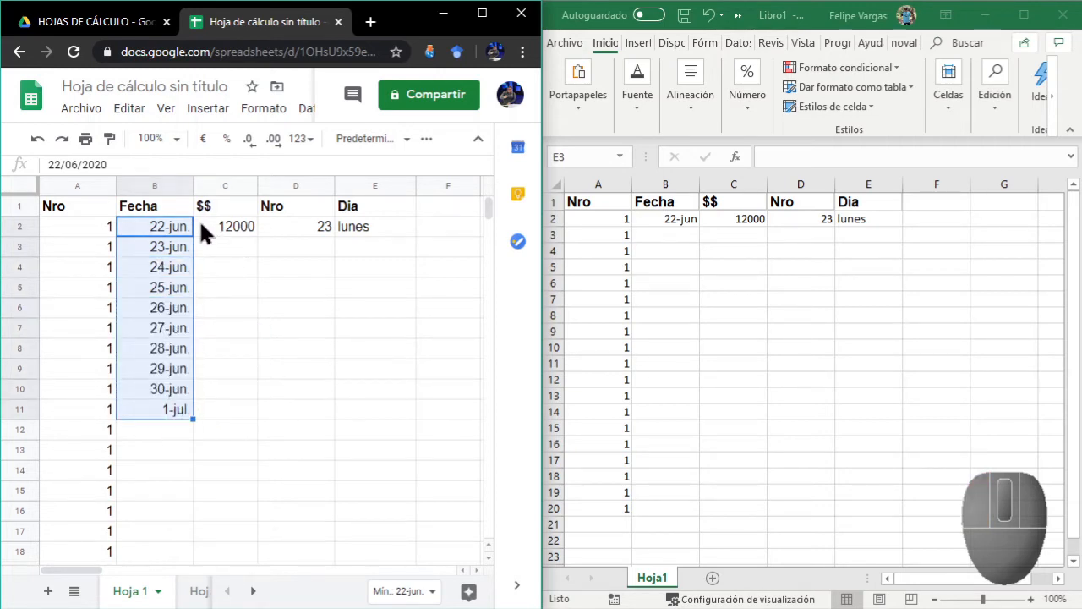
click(162, 412)
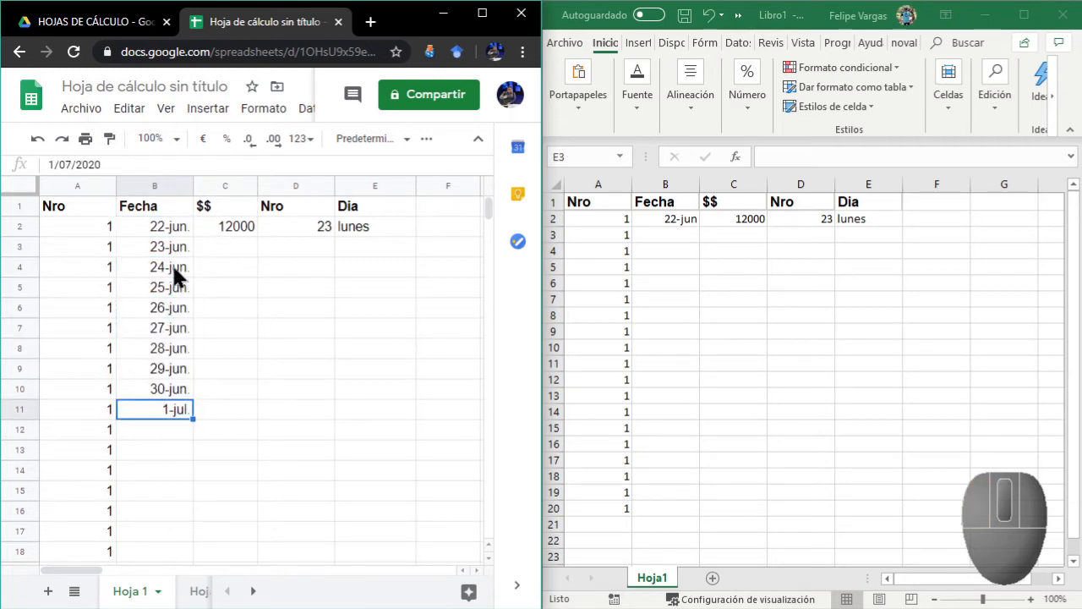
Clear the autofilled dates in B3:B11 of the Google Sheets spreadsheet
click(175, 248)
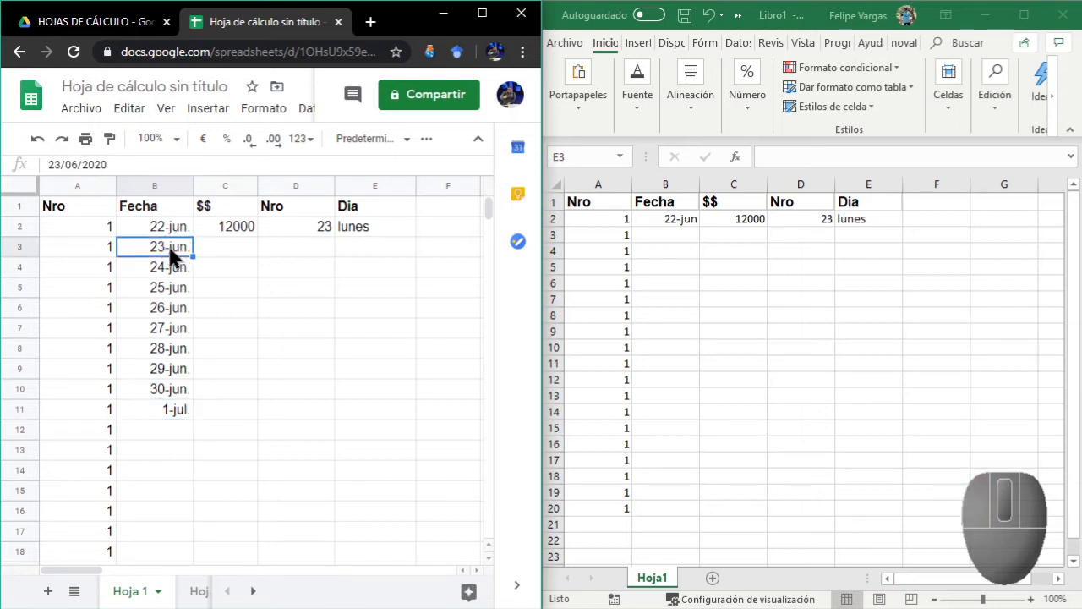
drag(169, 246, 155, 415)
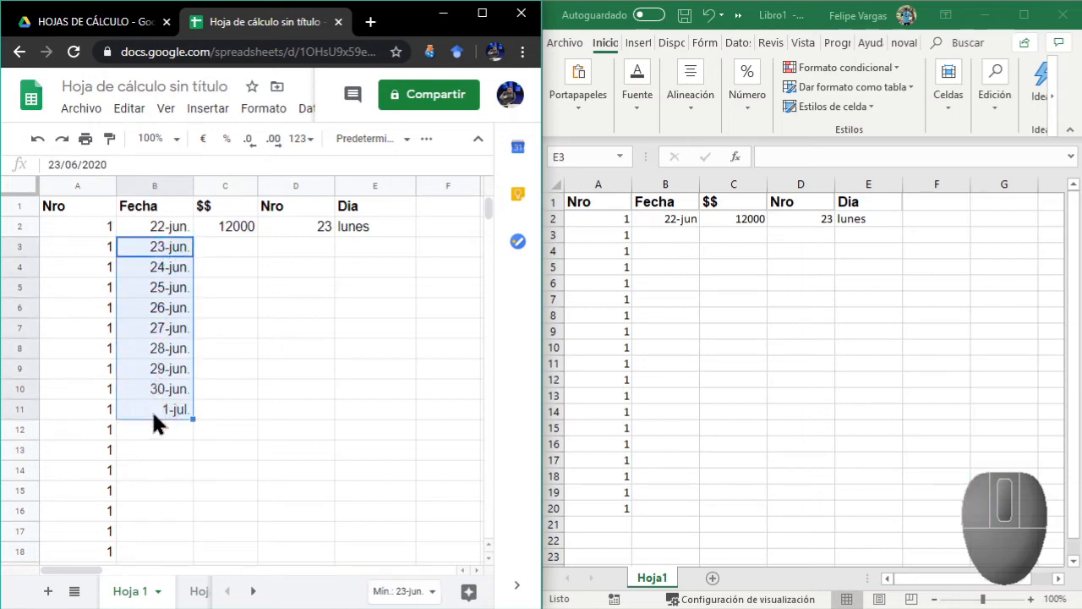
key(Delete)
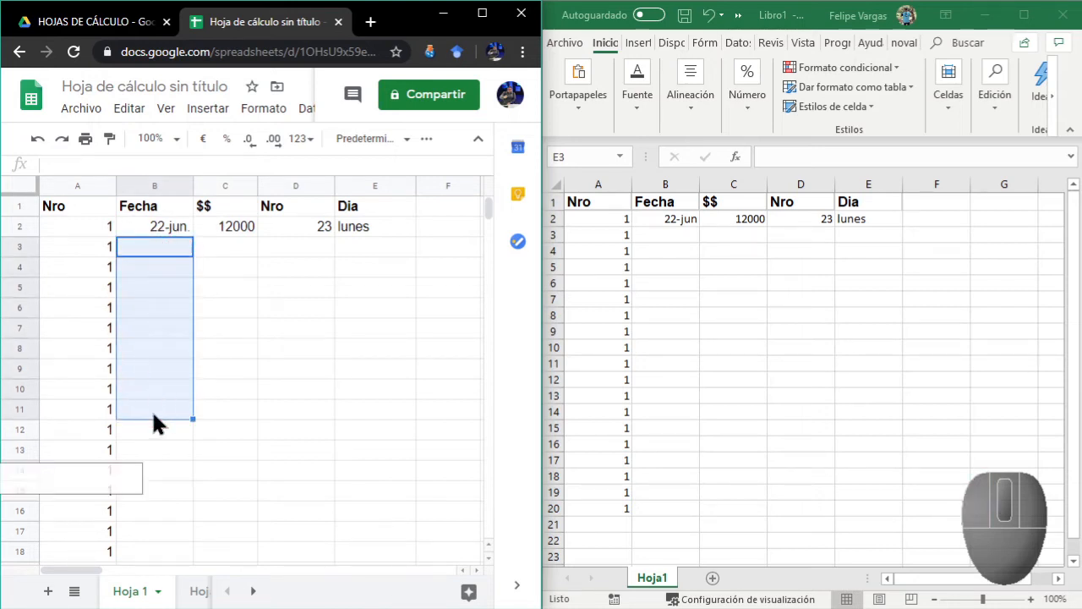
Autofill the date in B2 down to B16 in the Excel workbook, and undo the fill
click(669, 218)
drag(698, 226, 690, 456)
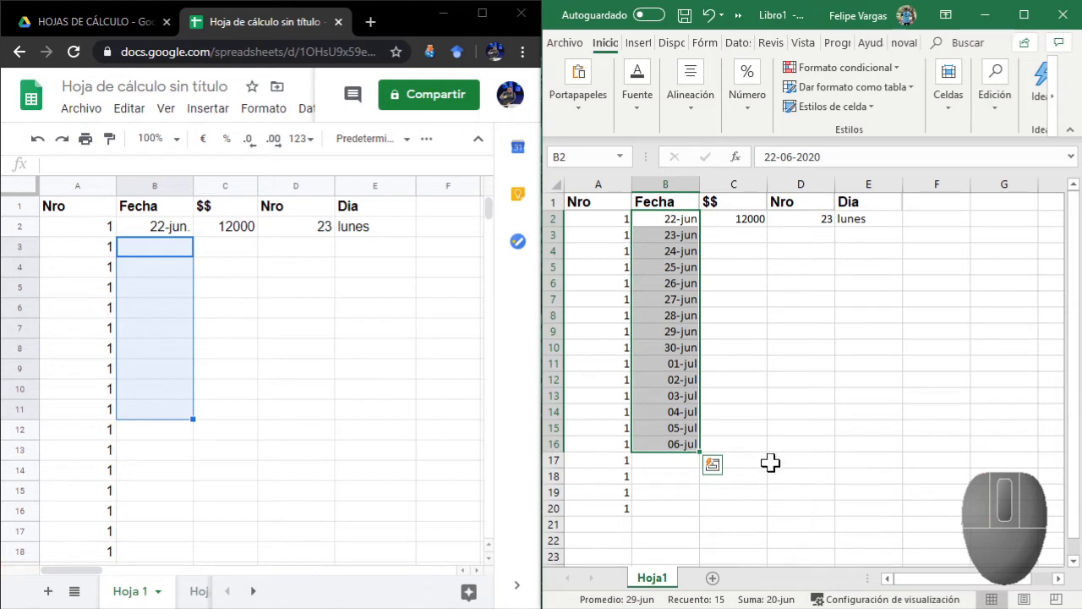
key(ctrl+q)
click(776, 252)
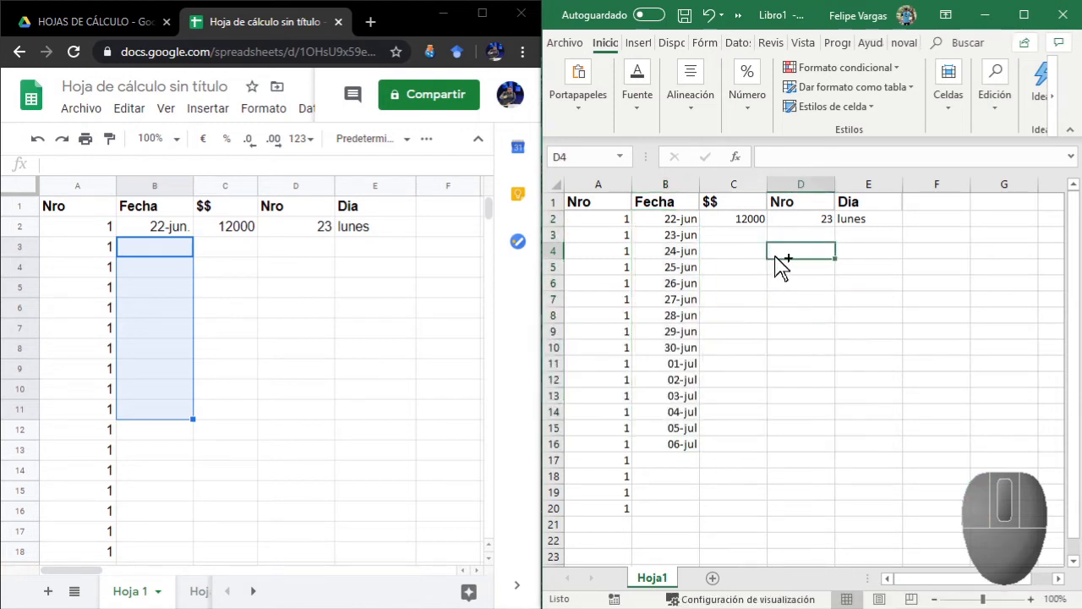
key(ctrl+z)
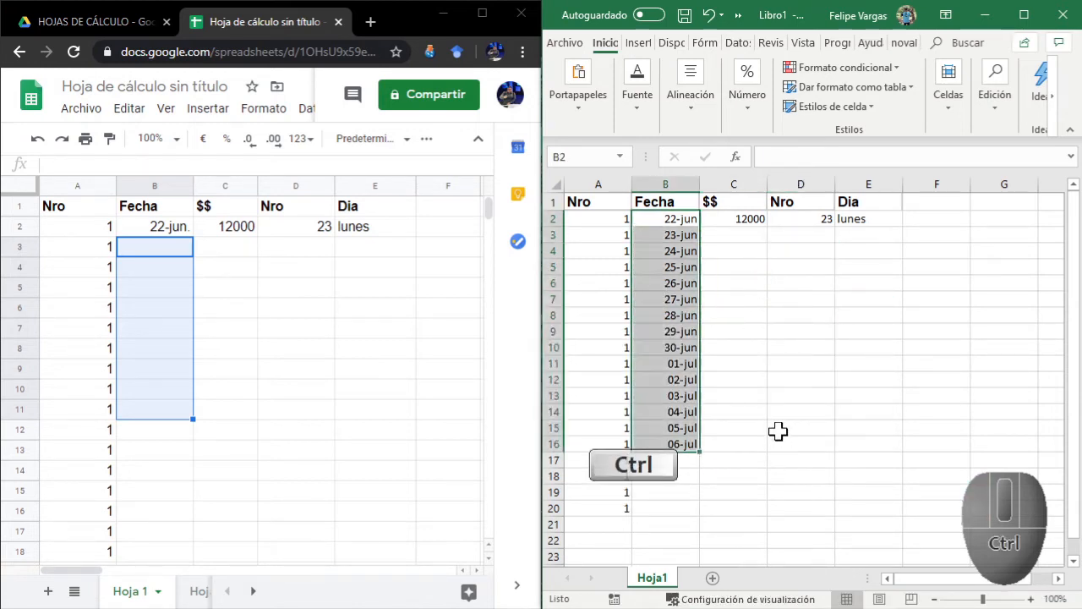
key(ctrl+z)
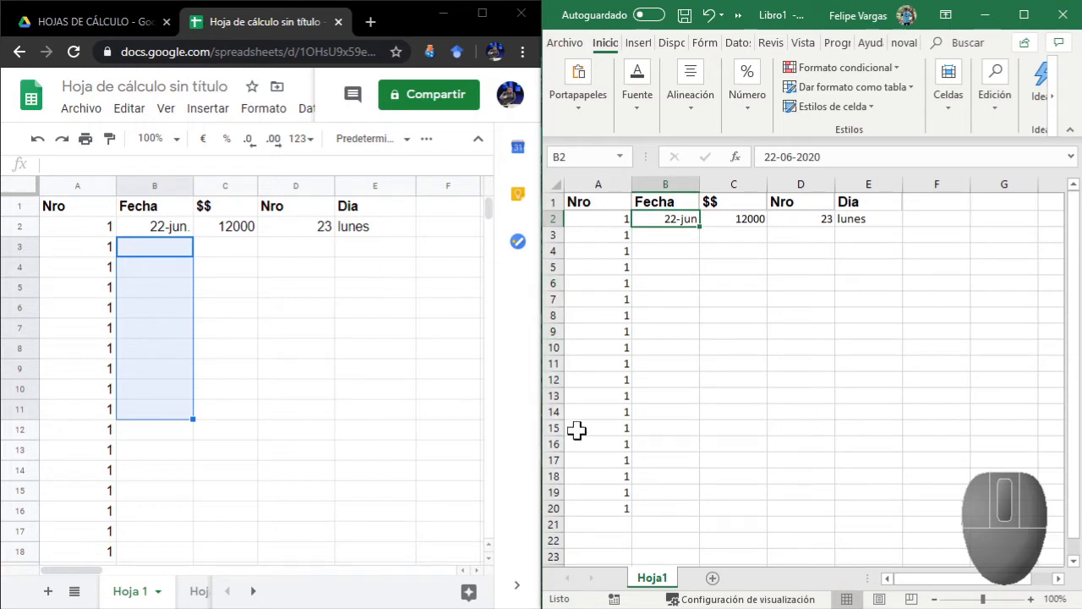
Copy the date in B2 and paste it into B3:B16 of the Google Sheets spreadsheet
click(234, 300)
click(163, 211)
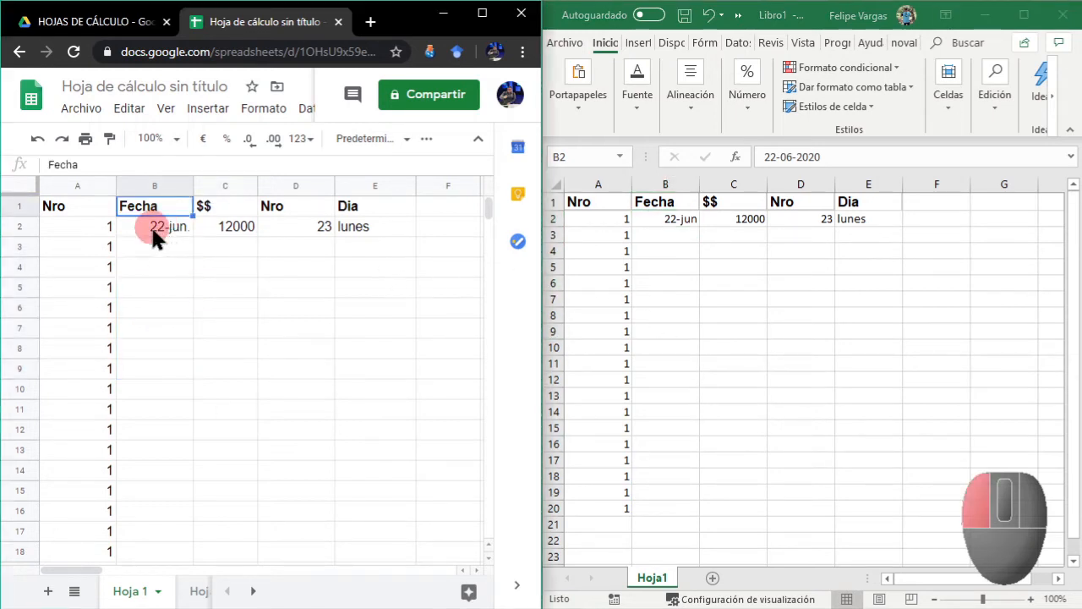
click(161, 226)
right_click(190, 232)
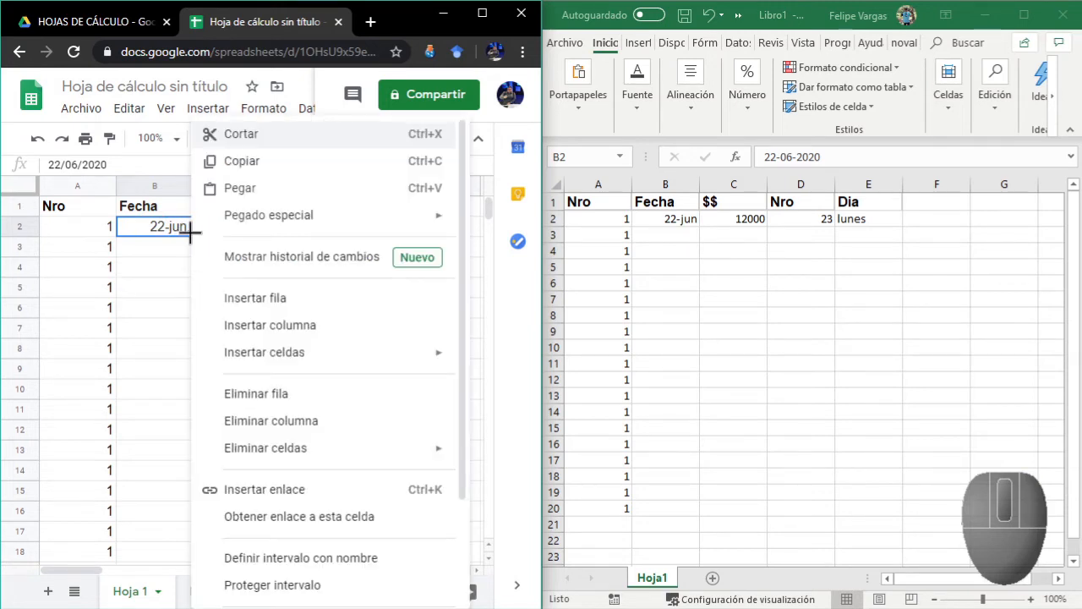
scroll(302, 386, down, 3)
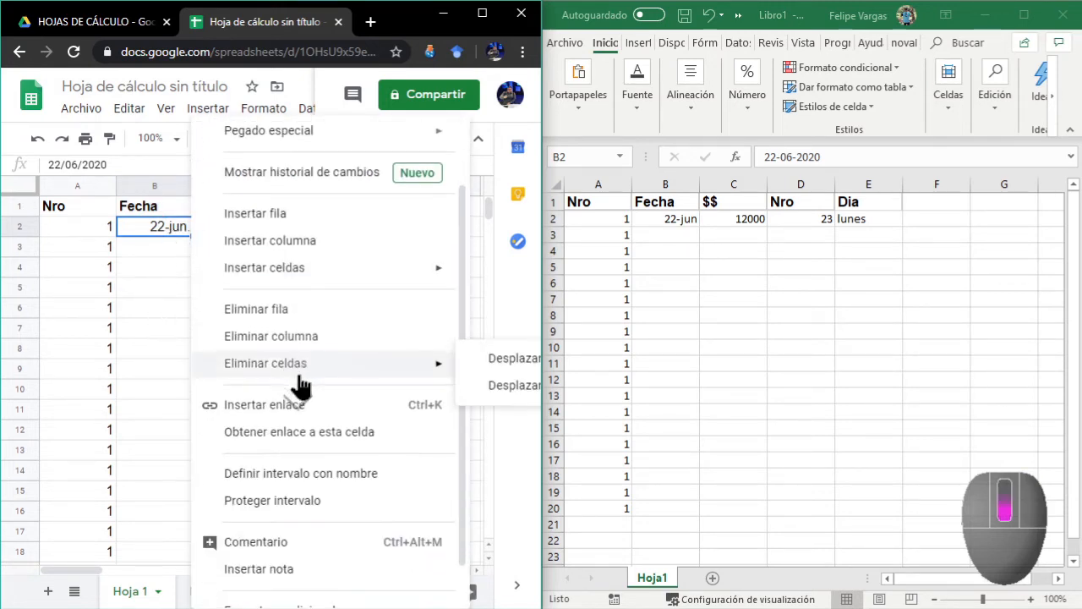
scroll(298, 427, up, 3)
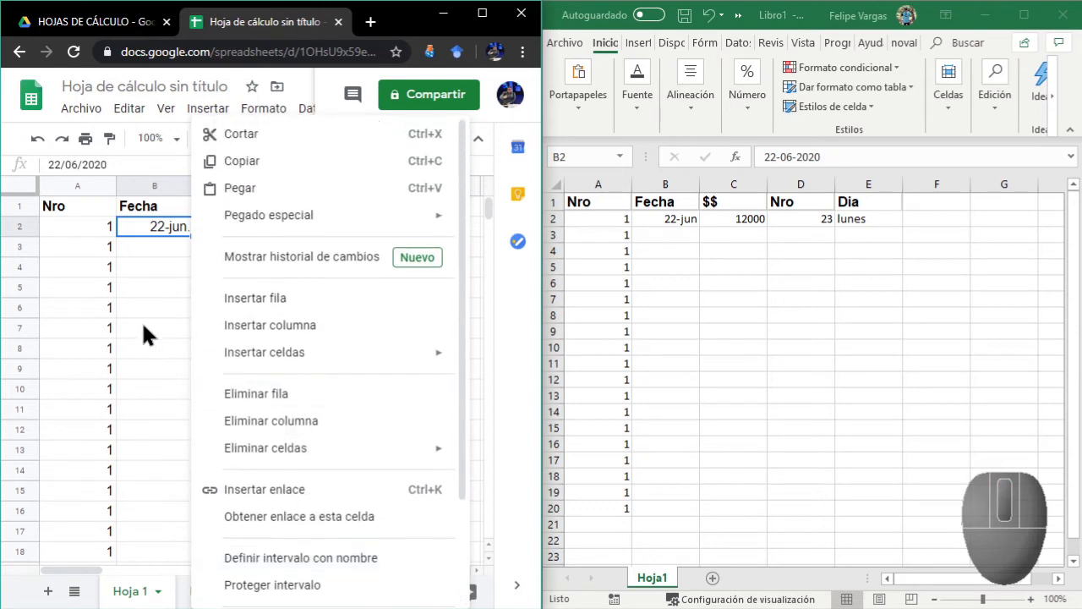
click(227, 162)
drag(169, 247, 168, 510)
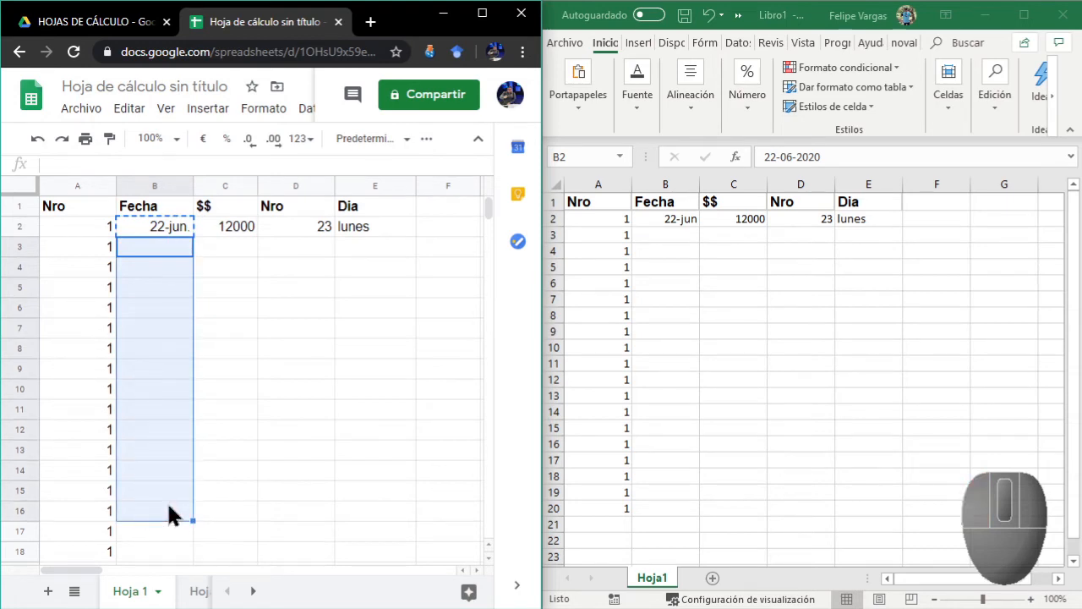
key(ctrl+v)
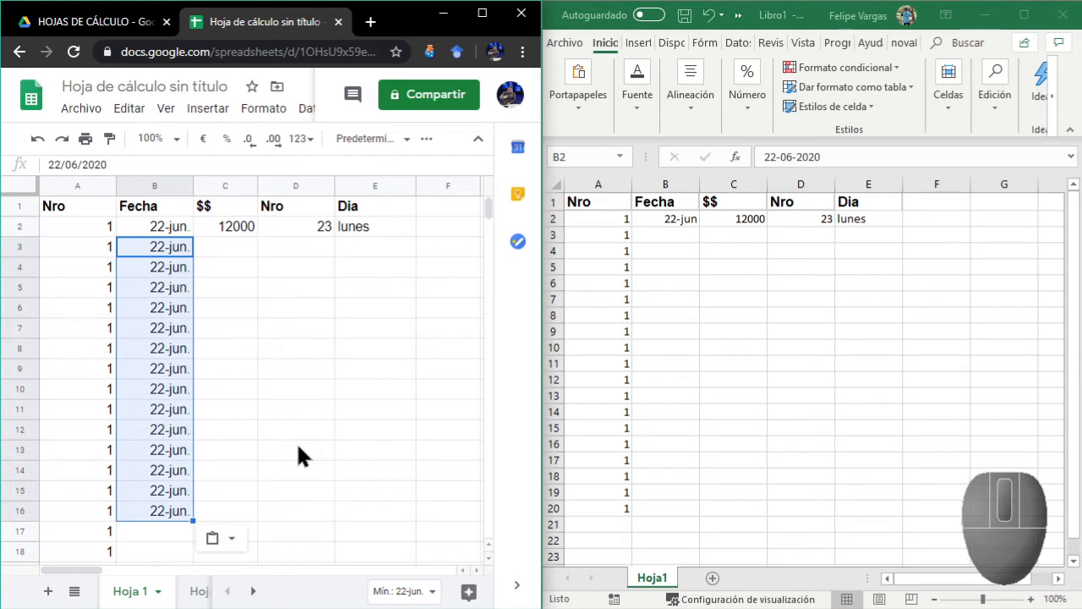
click(173, 267)
Copy the date in B2 and paste it into B3:B20 of the Excel workbook
click(673, 218)
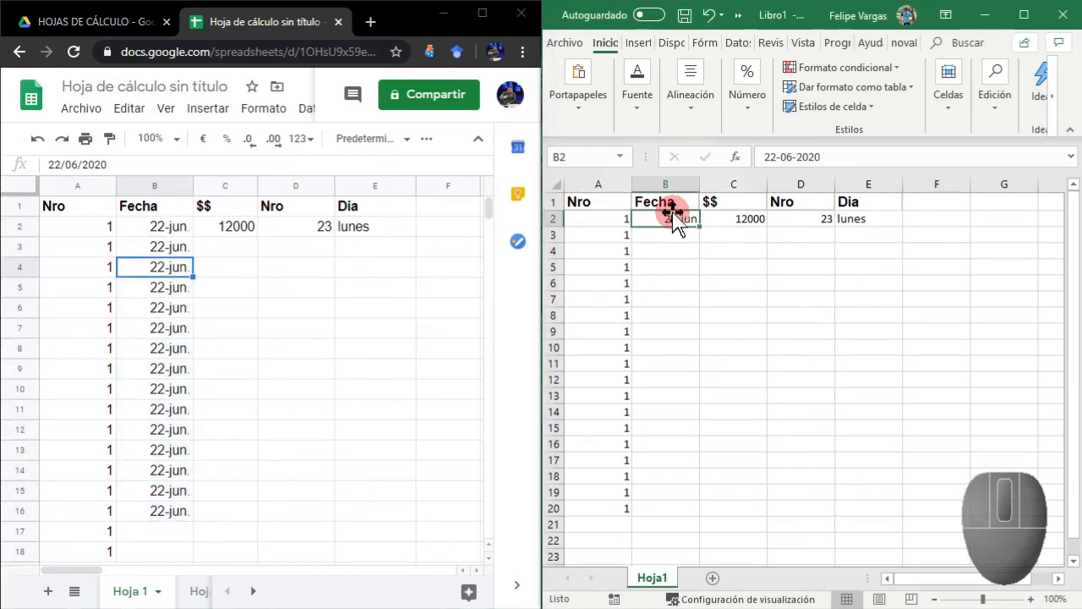
key(ctrl+c)
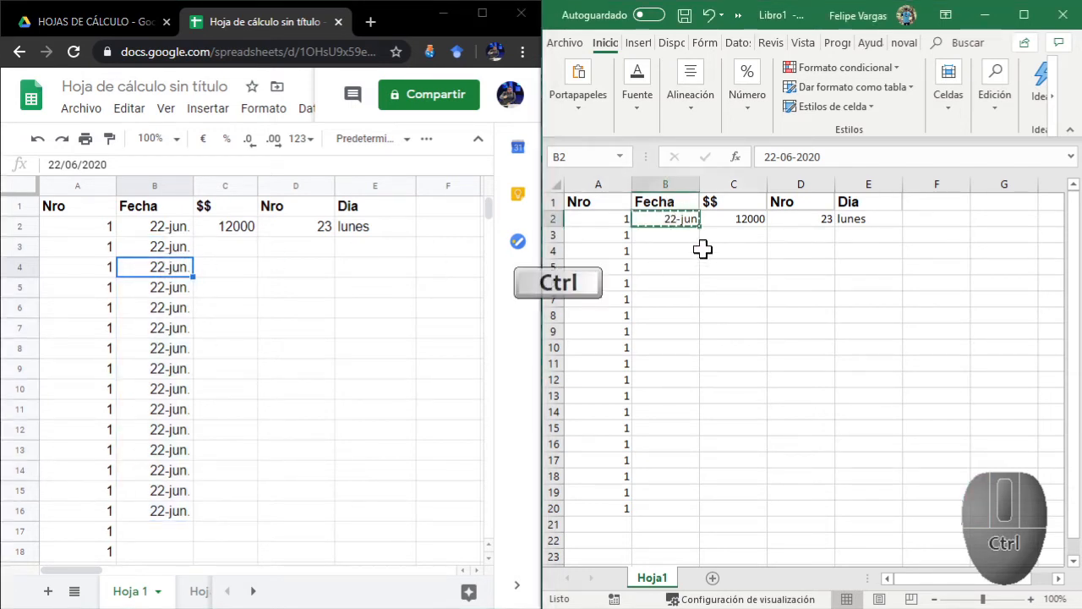
drag(667, 234, 660, 509)
key(ctrl+v)
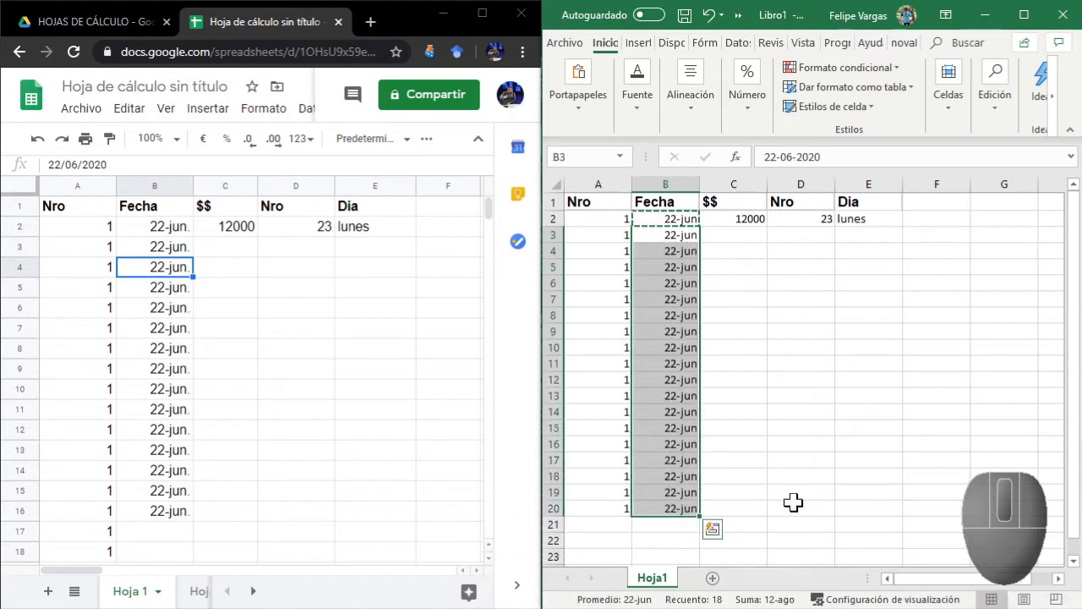
Undo the pasted dates in column B of the Excel workbook and clear the copy marker
key(ctrl+z)
click(755, 362)
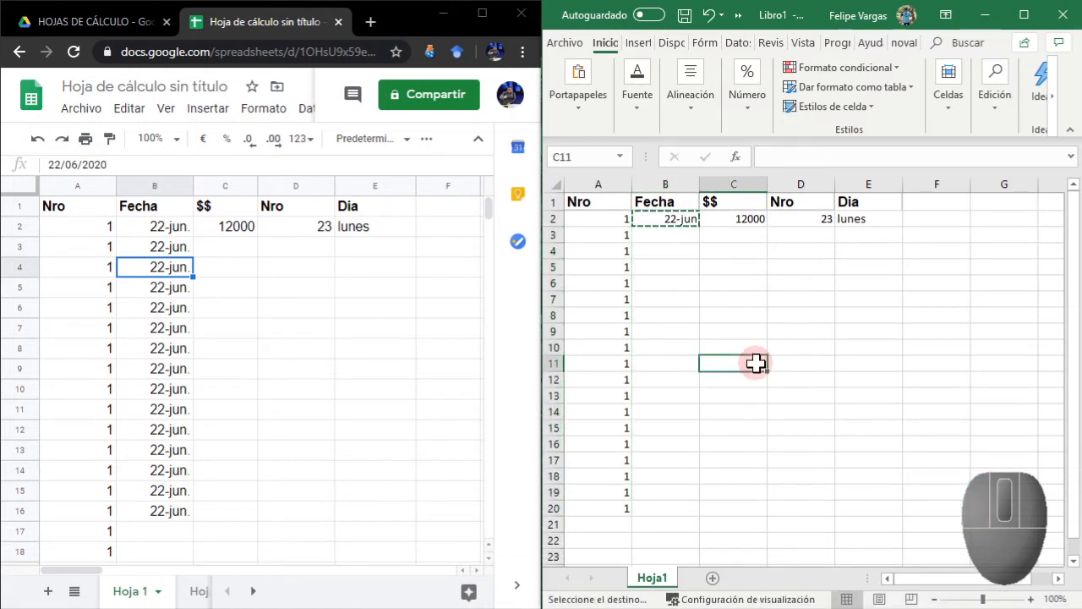
key(Escape)
Autofill the date in B2 down to B20 in the Excel workbook, and undo the fill
click(680, 219)
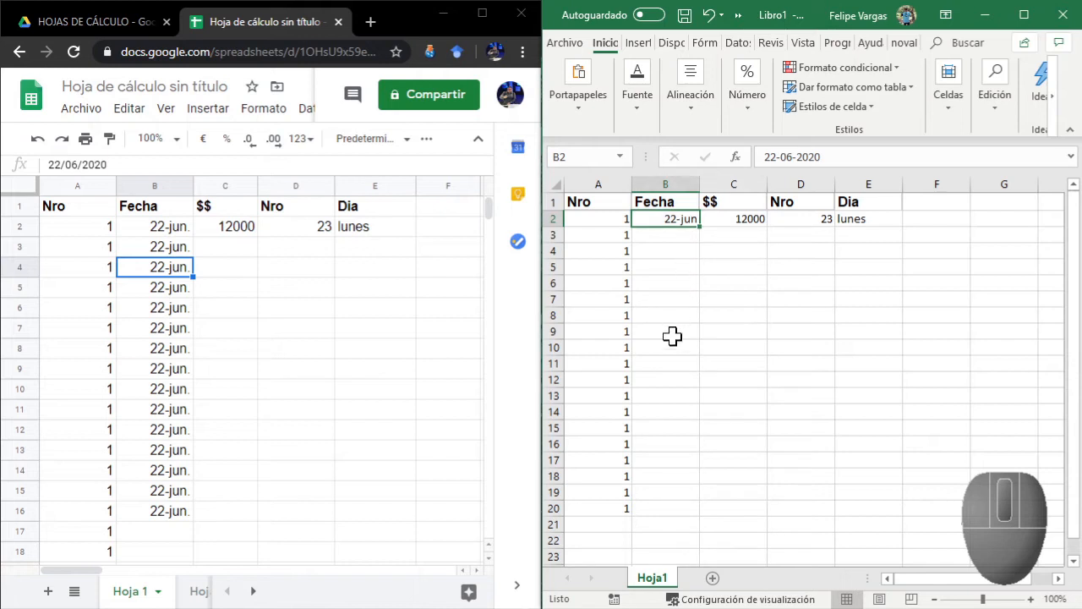
click(602, 508)
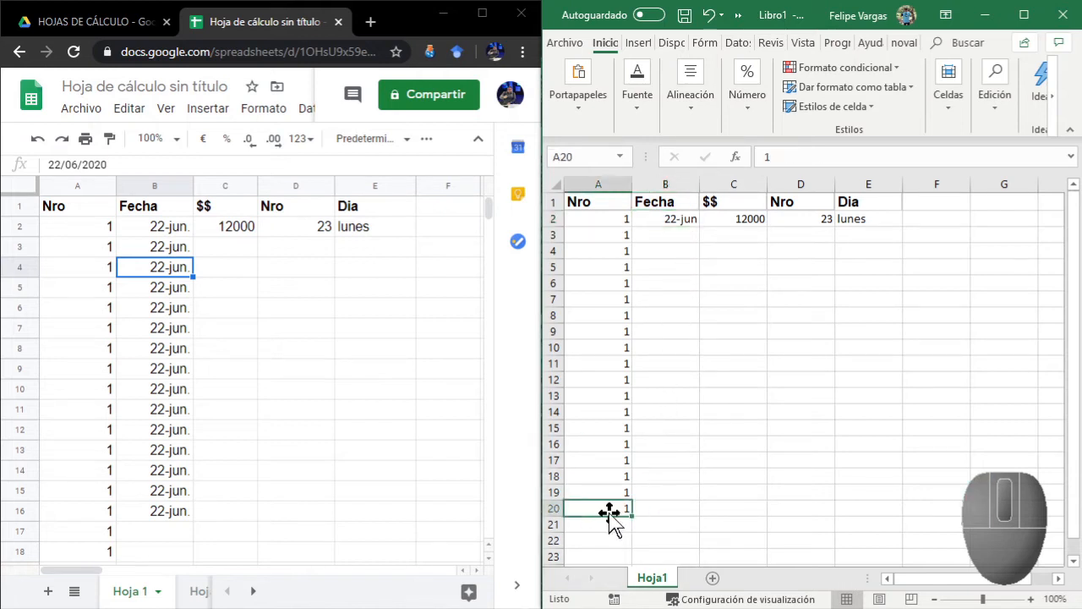
click(676, 221)
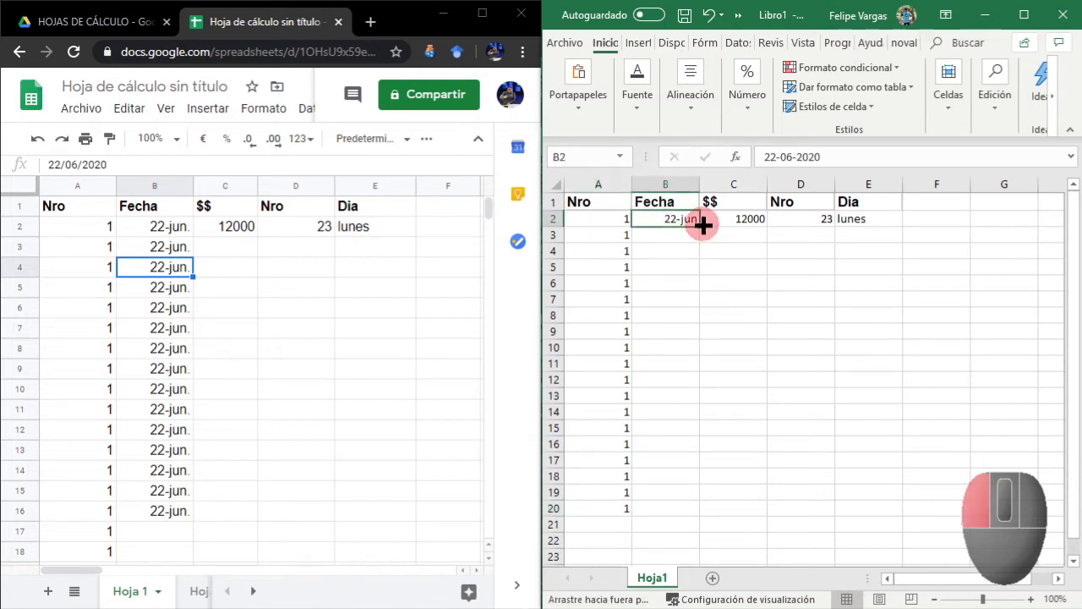
double_click(699, 225)
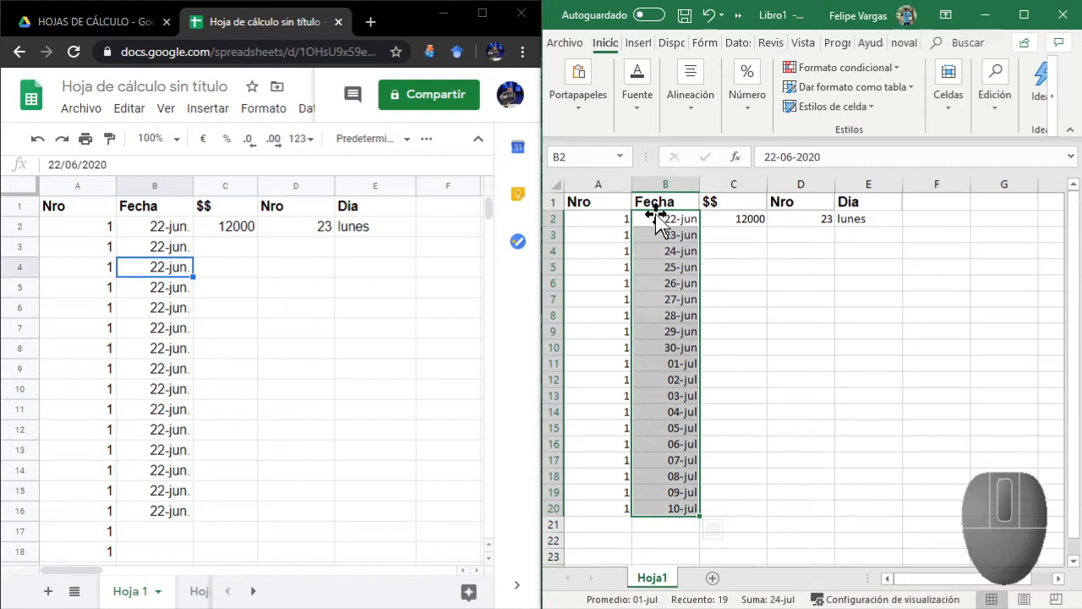
key(ctrl+z)
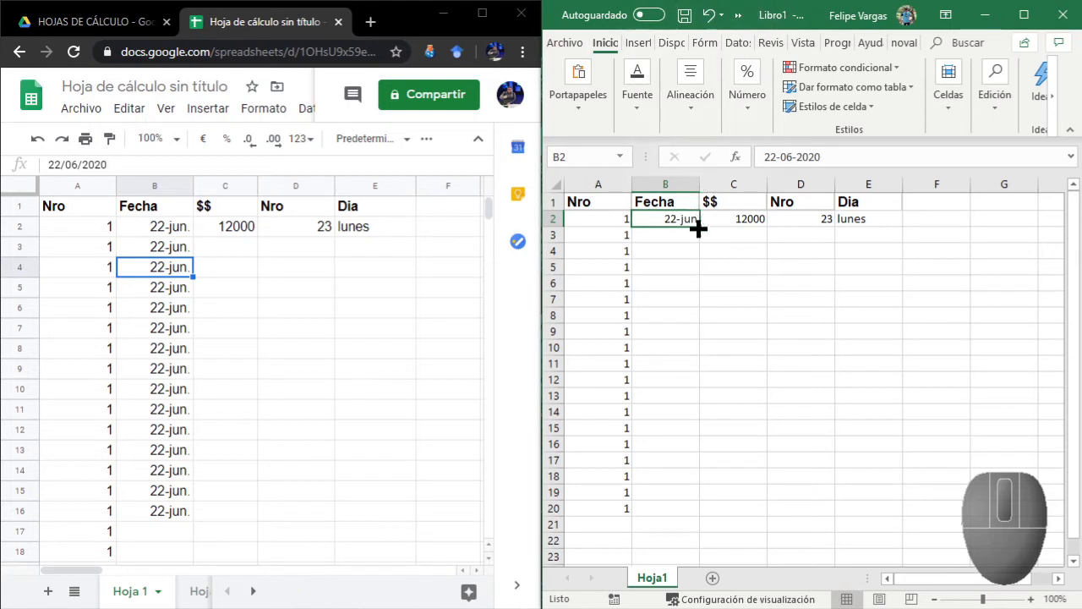
Fill B3:B20 of the Excel workbook from the date in B2 with the Copiar celdas fill option
drag(700, 227, 691, 518)
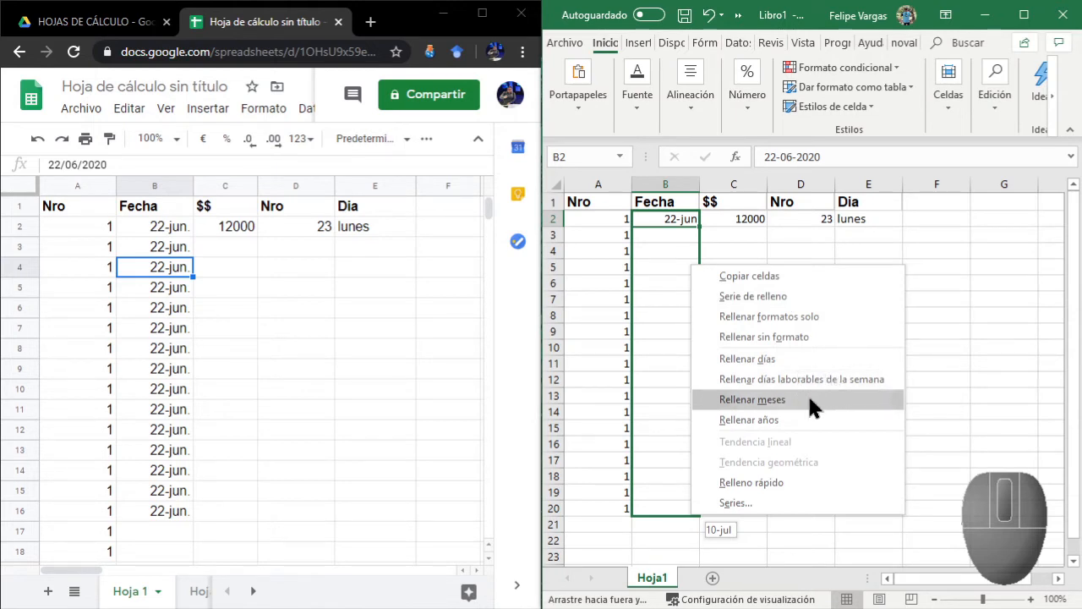
click(777, 275)
click(730, 365)
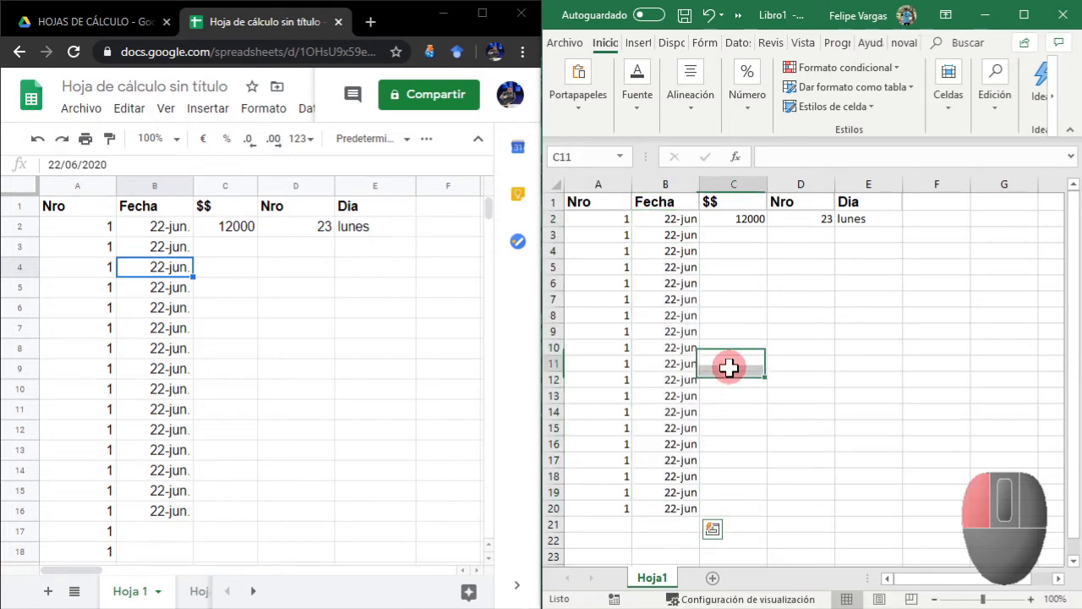
Autofill B3:B20 of the Excel workbook with consecutive daily dates starting from B2
click(682, 206)
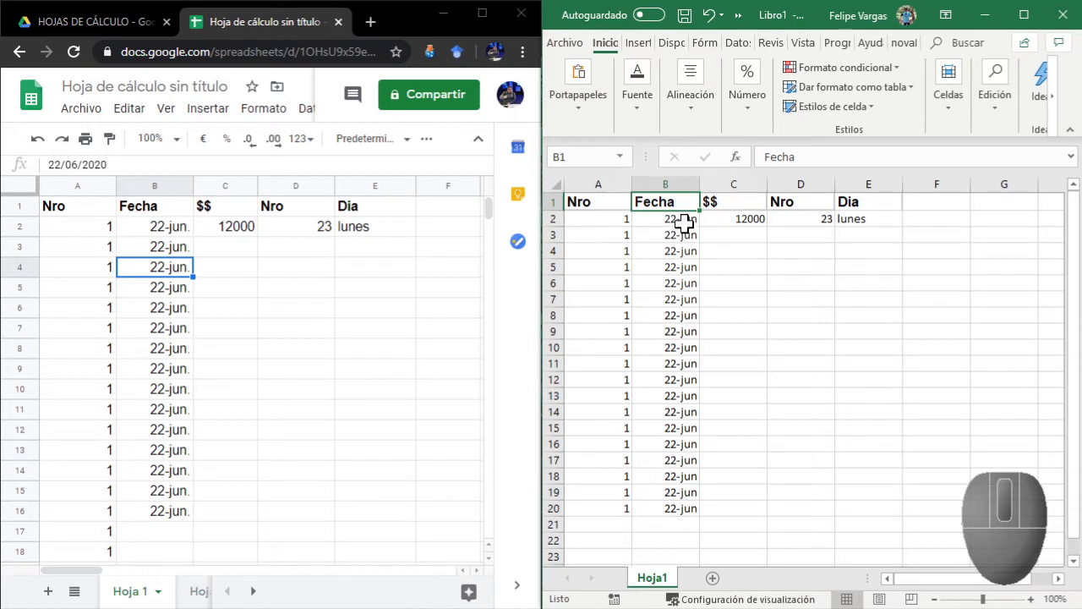
click(684, 222)
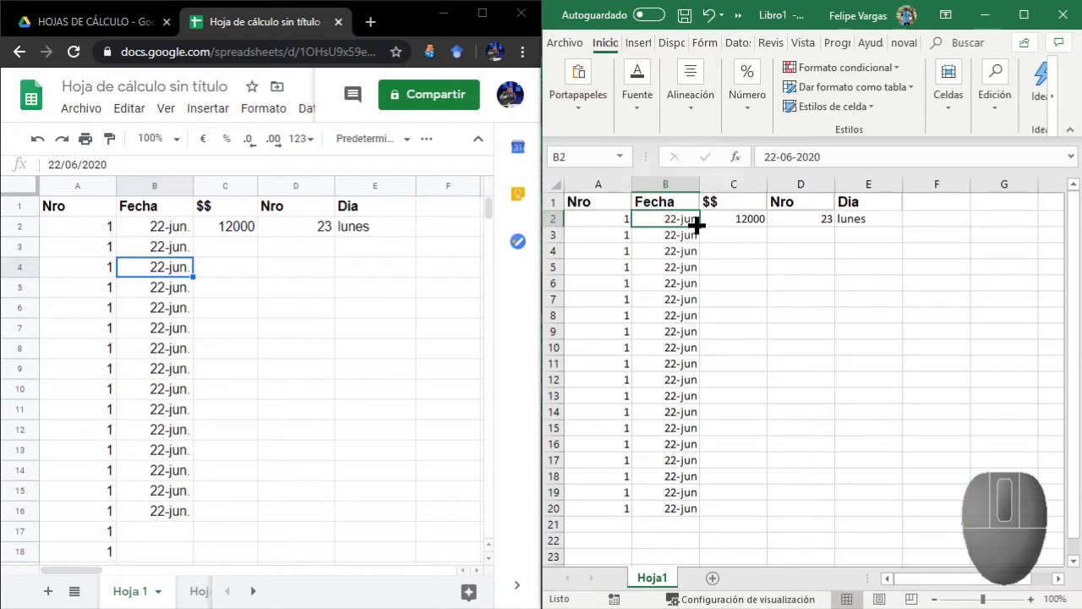
drag(696, 225, 695, 512)
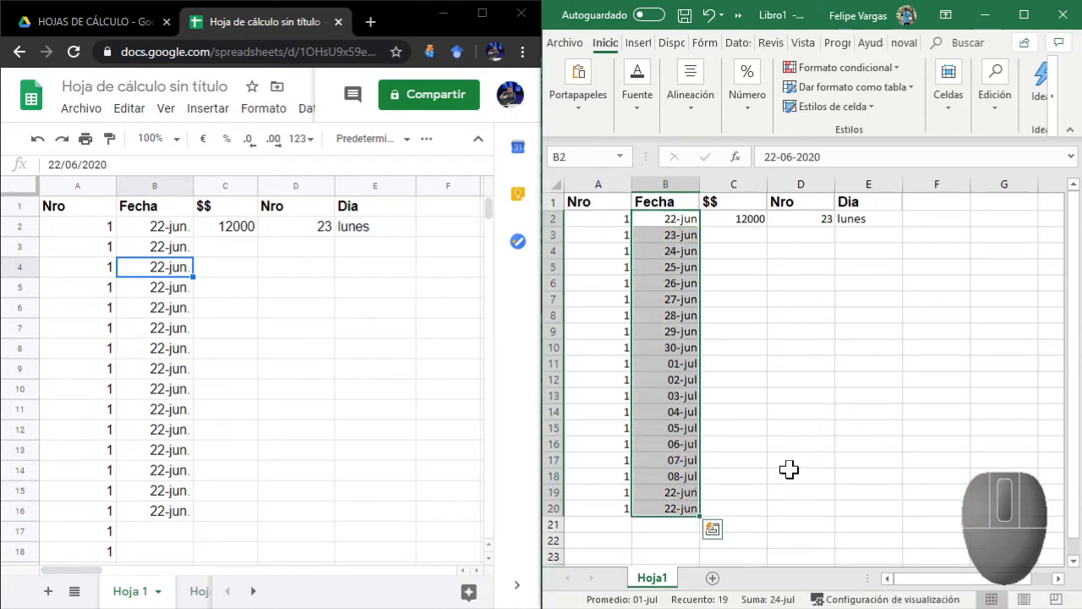
Autofill B3:B16 of the Google Sheets spreadsheet with consecutive daily dates starting from B2
click(186, 228)
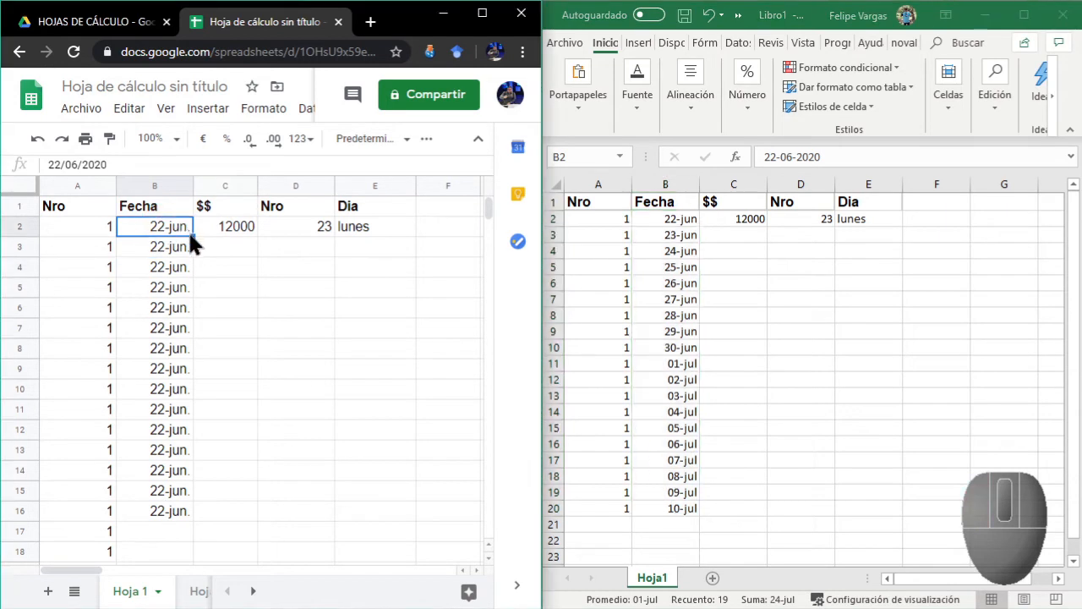
drag(192, 236, 230, 519)
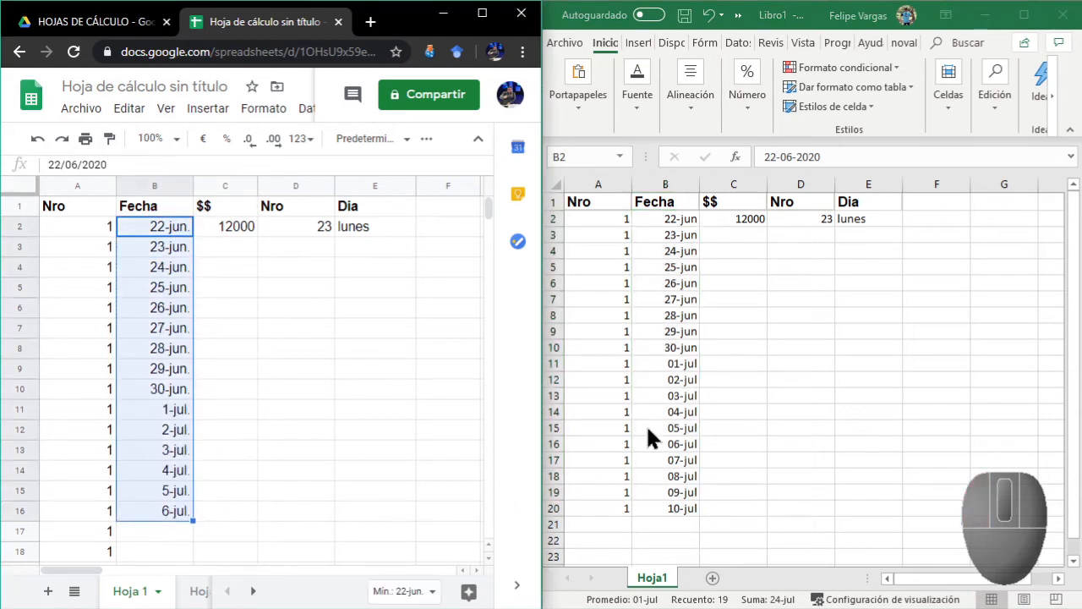
click(847, 377)
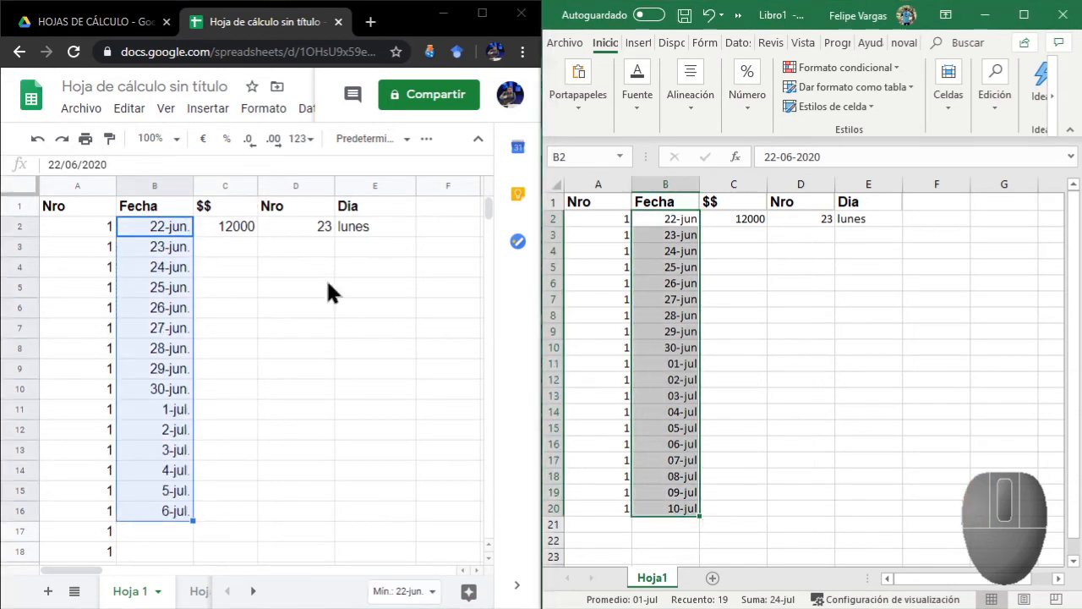
Maximize the Google Sheets window and look through the number formats offered for the $$ column
click(733, 184)
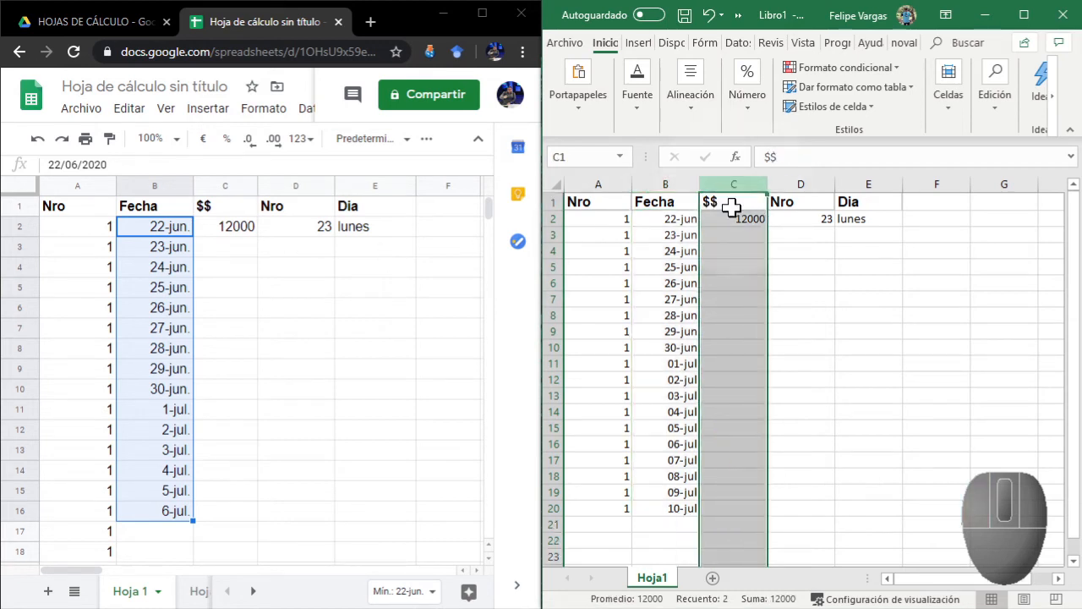
click(219, 184)
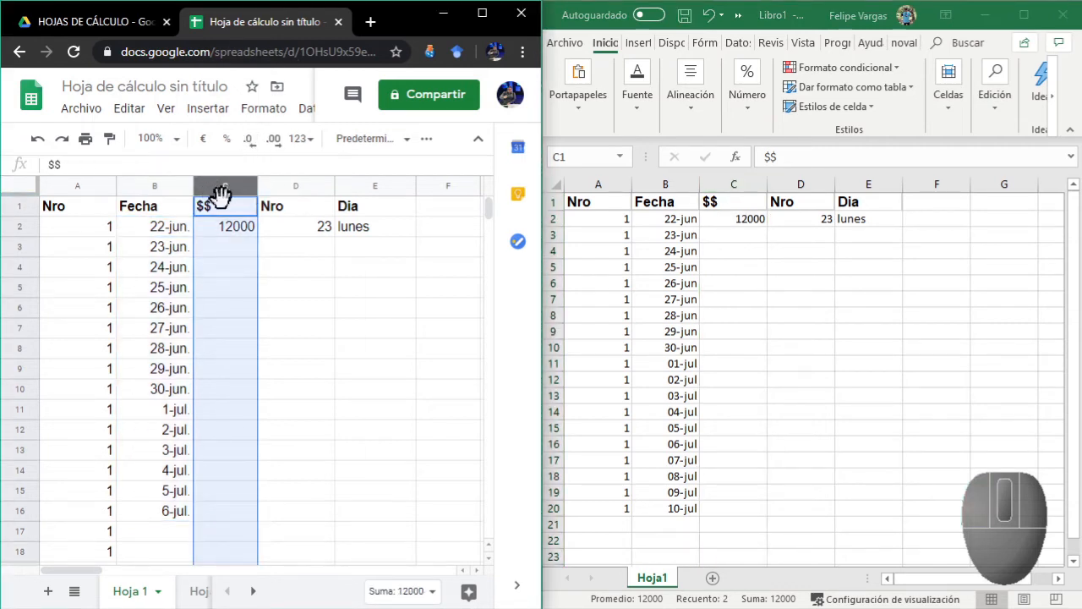
click(483, 16)
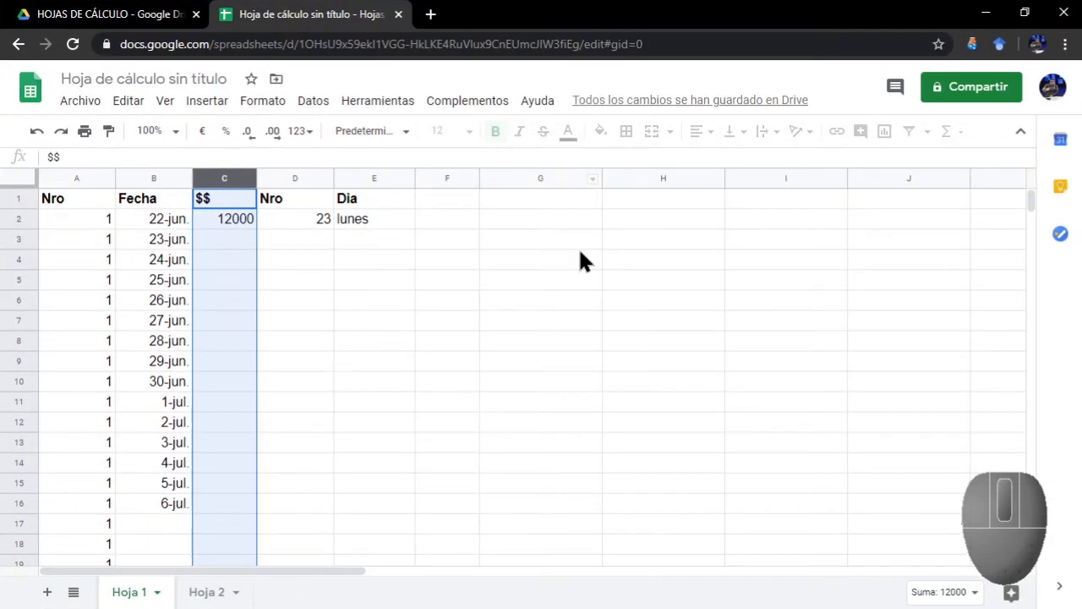
click(262, 106)
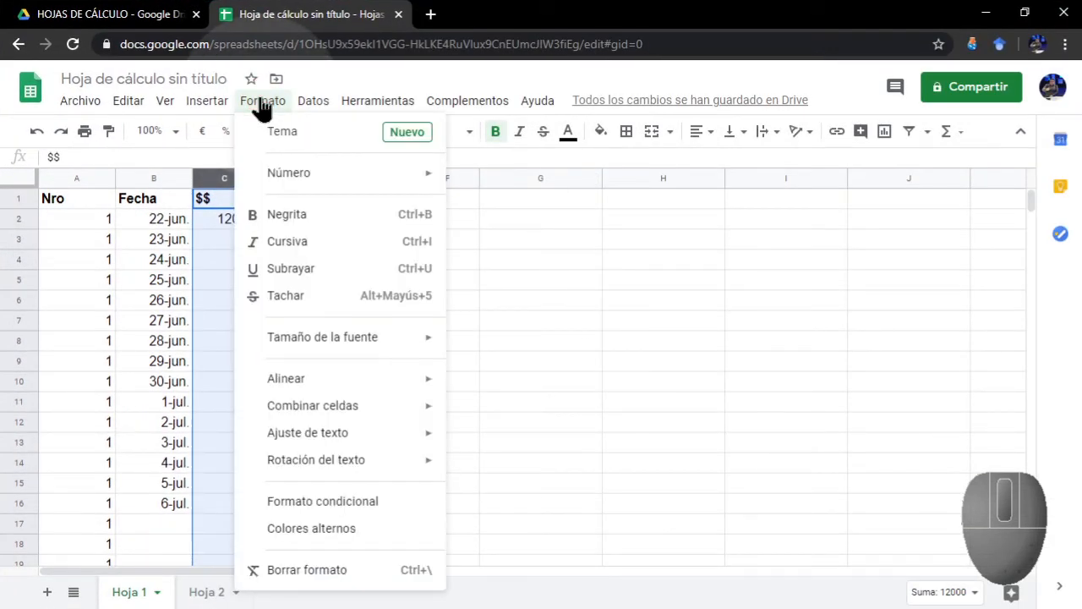
mouse_move(288, 180)
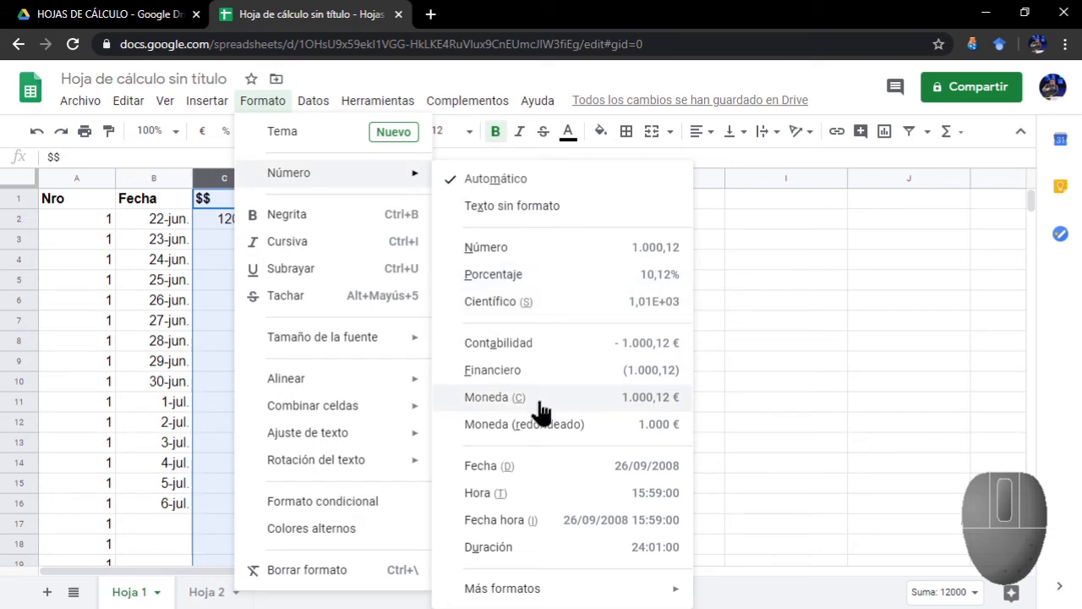
Format the amount in C2 of the Google Sheets spreadsheet as Moneda
click(205, 220)
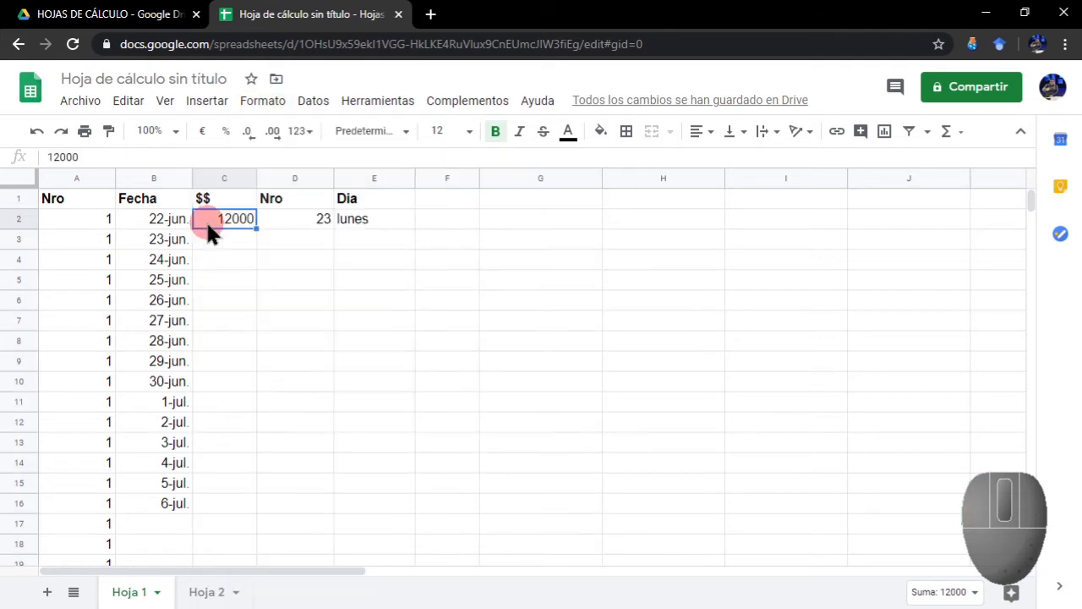
click(258, 101)
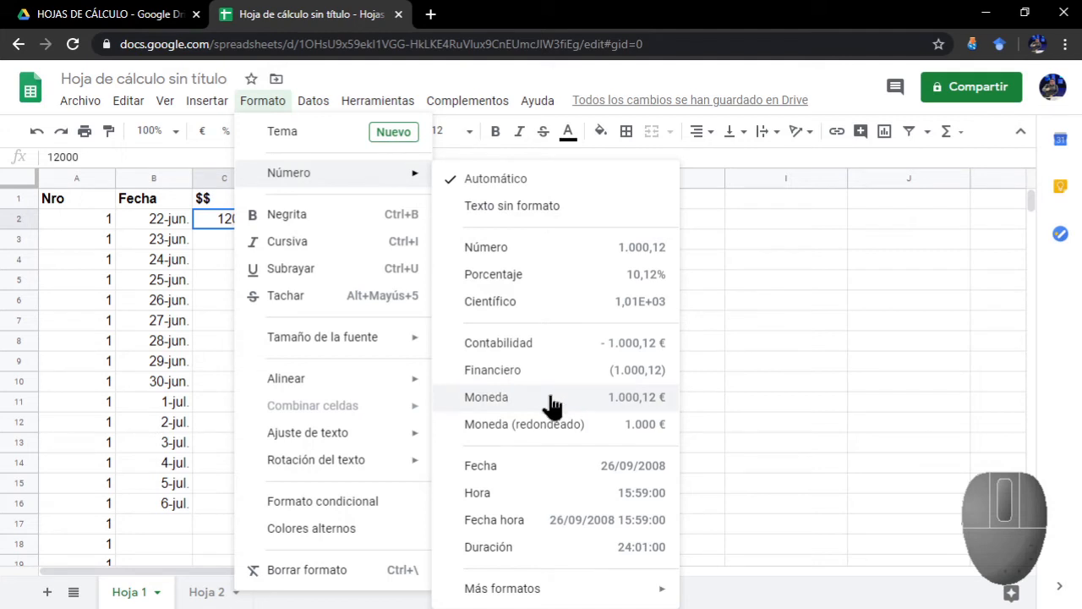
click(551, 406)
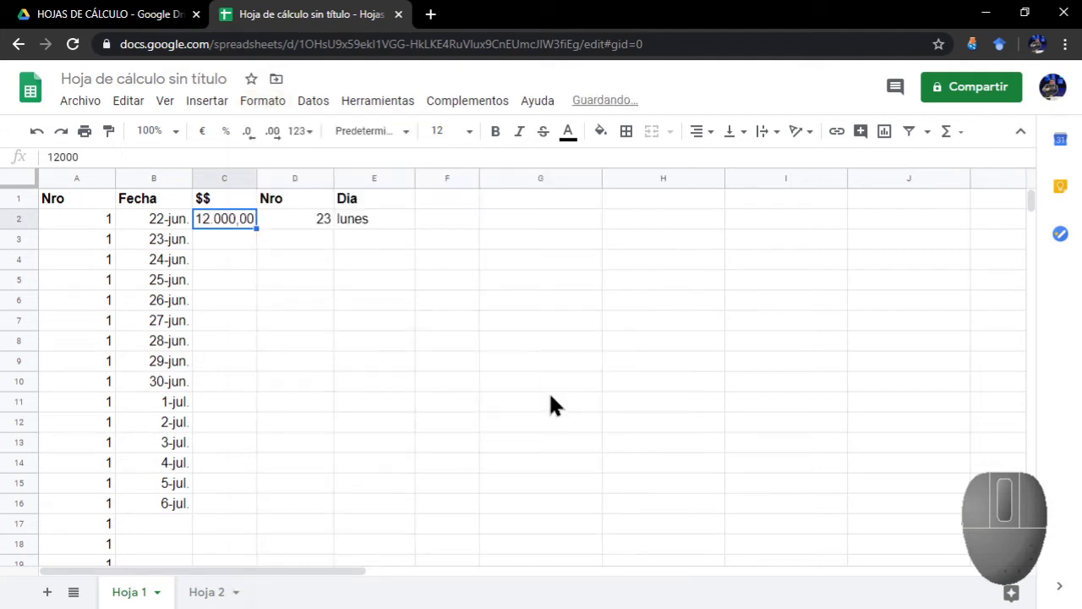
click(231, 180)
click(225, 220)
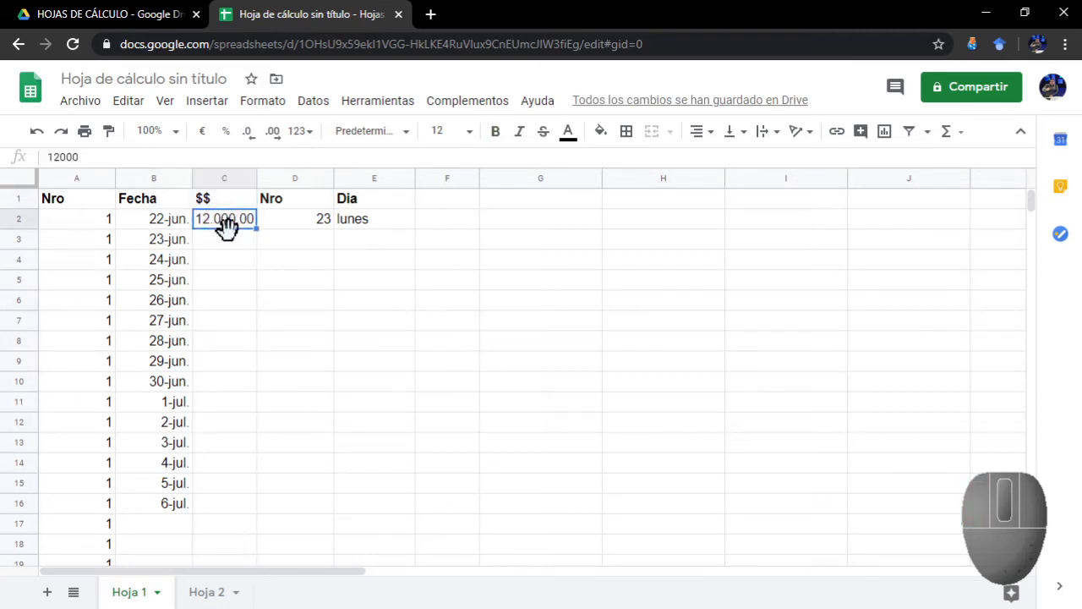
click(229, 238)
click(225, 178)
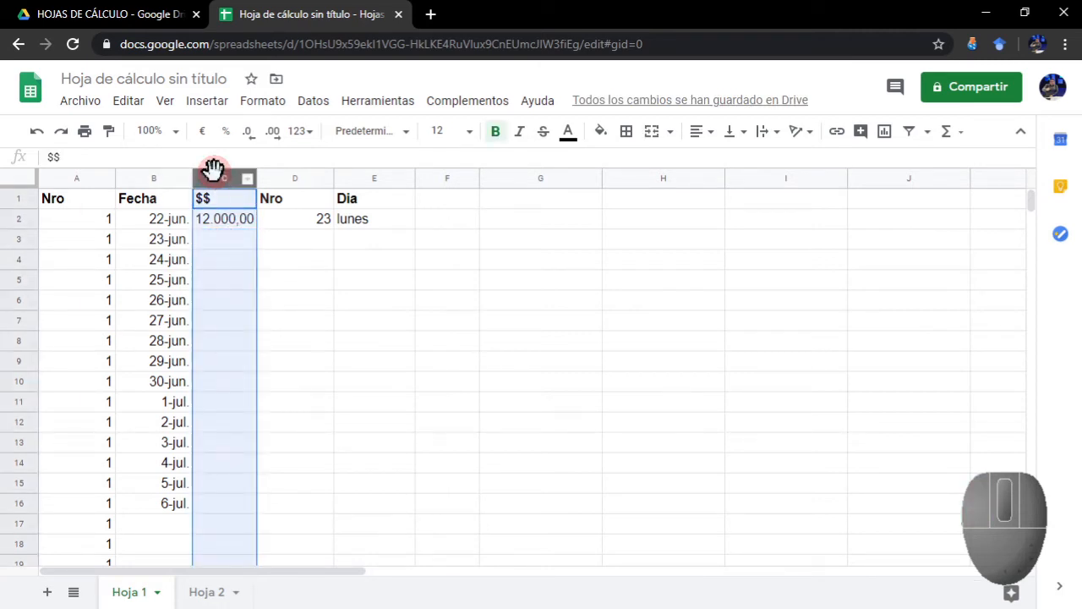
Enter the test amounts 34, 22 and 2222123 in C5, C6 and C7
click(230, 279)
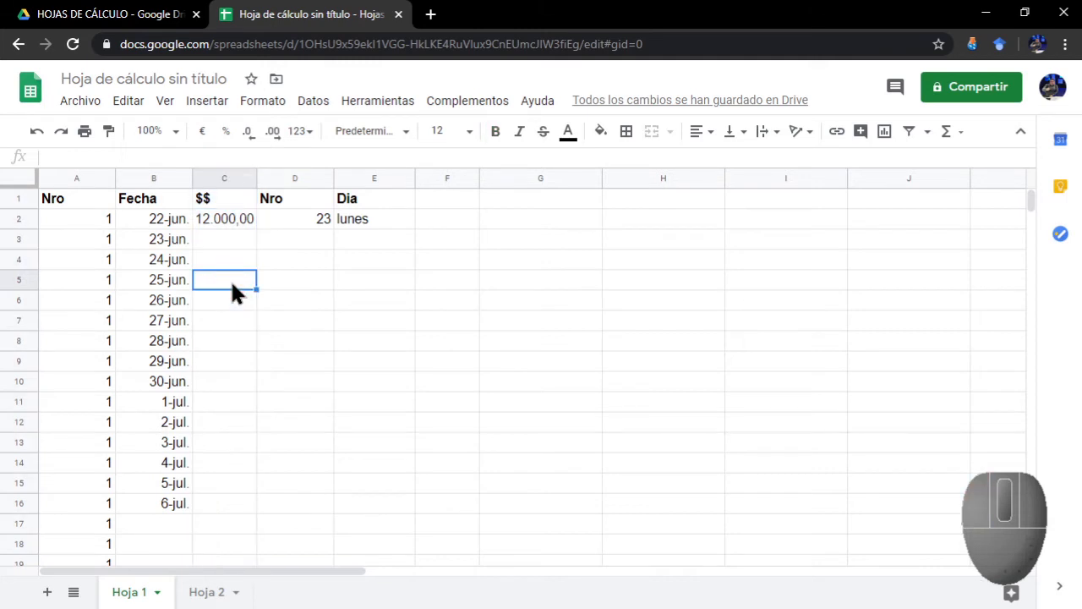
text(34)
key(Return)
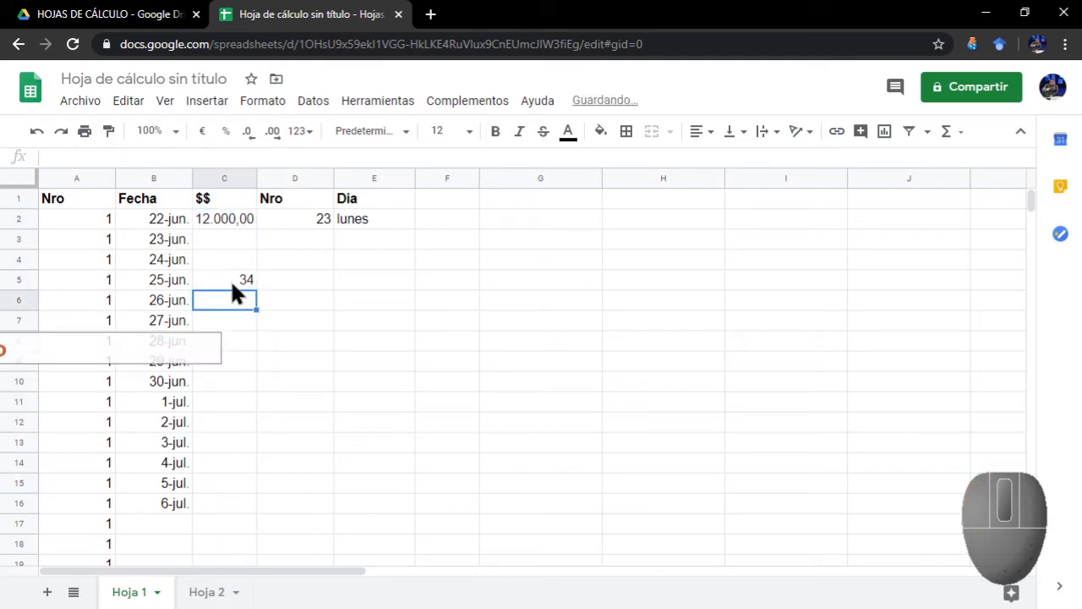
text(22)
key(Return)
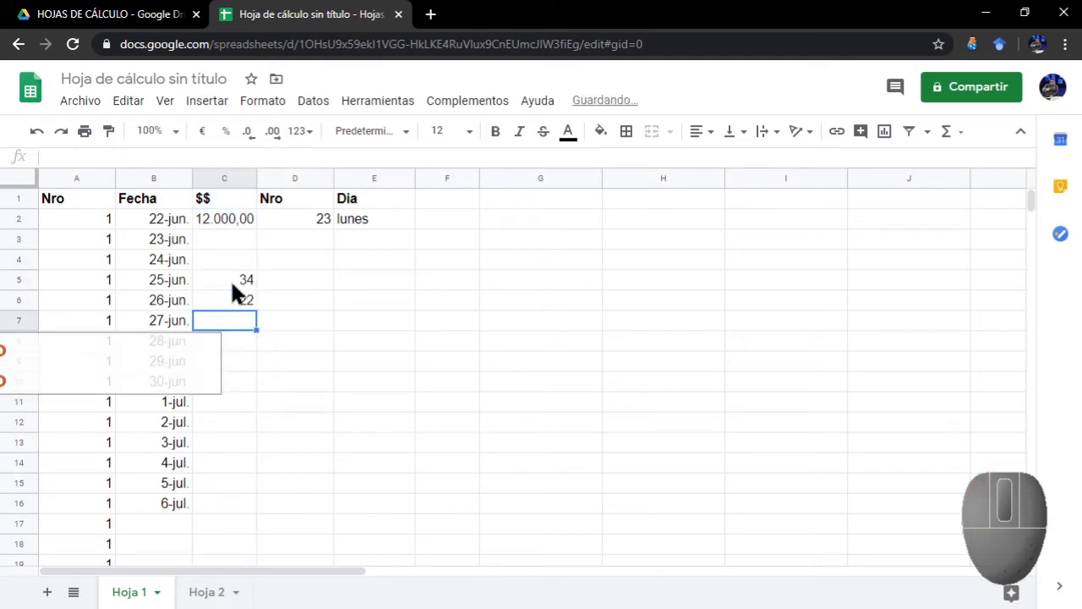
text(222)
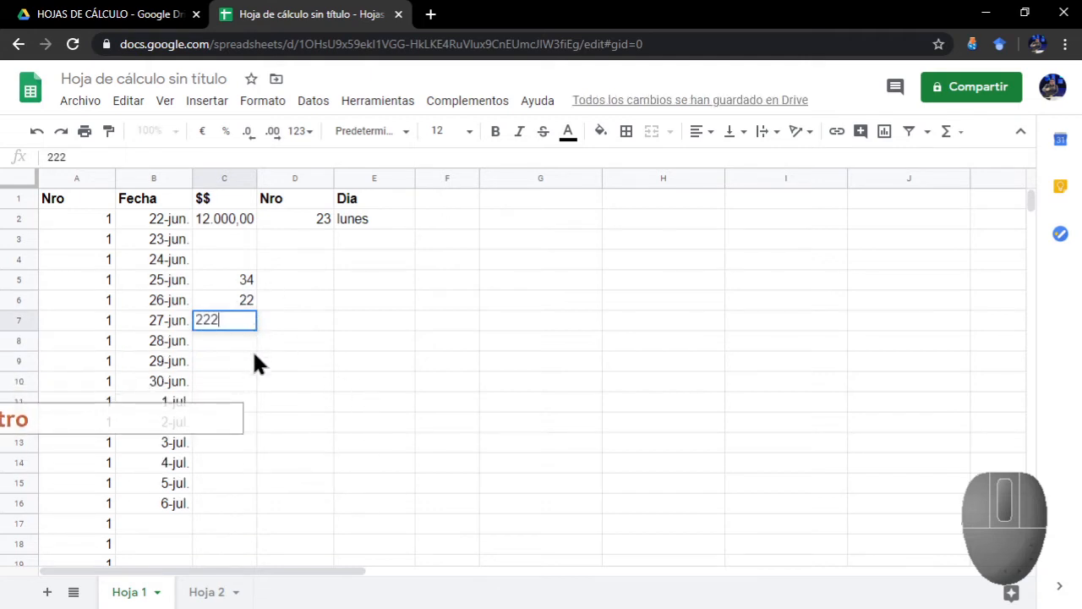
text(2123)
key(Return)
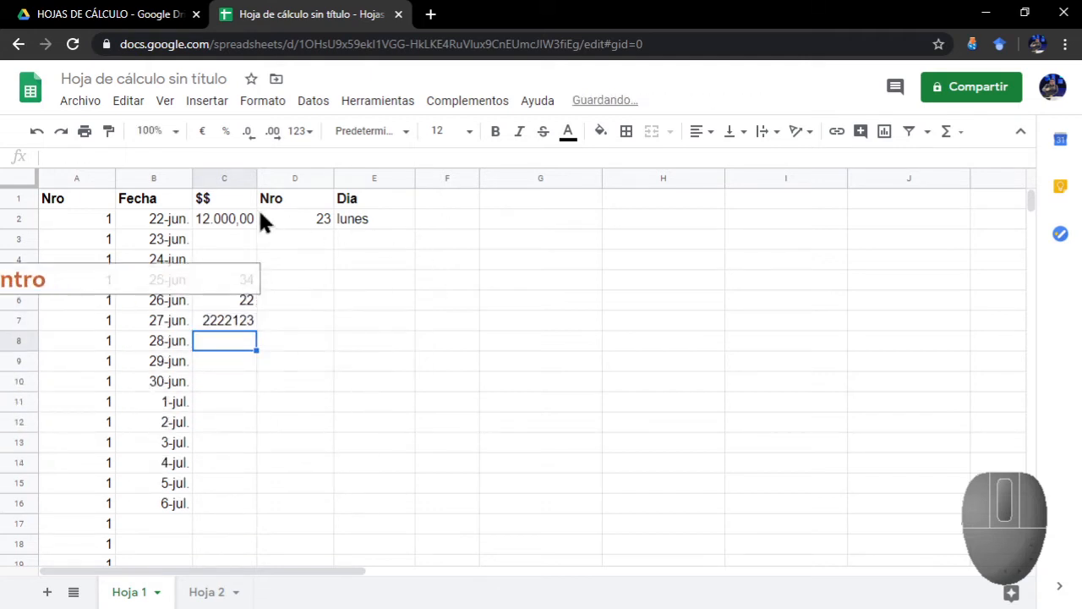
Widen column C slightly and format the whole column as Moneda (redondeado)
drag(253, 177, 253, 177)
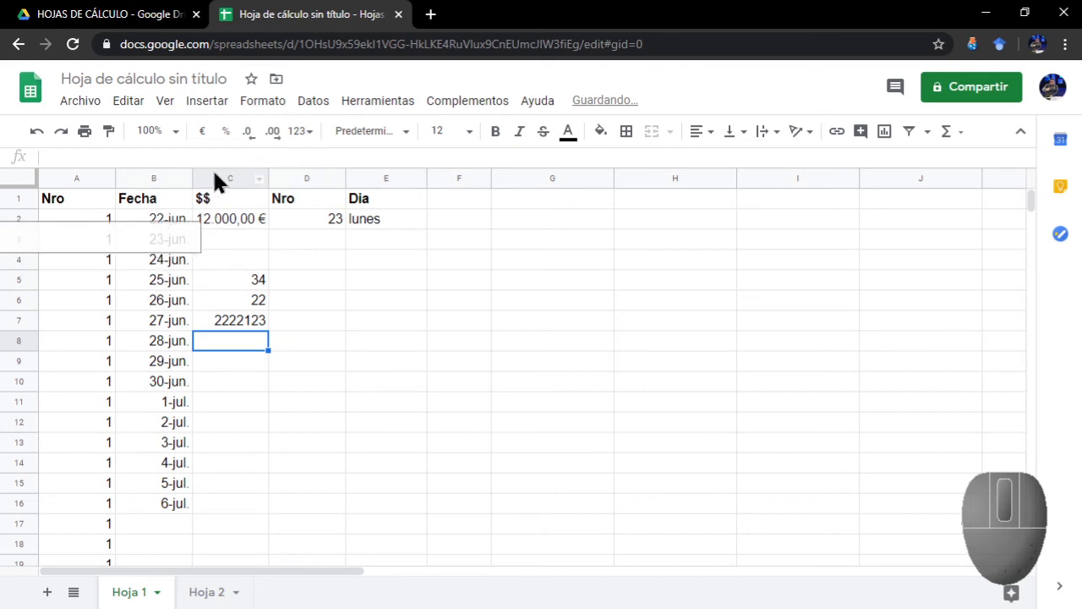
click(216, 178)
click(263, 101)
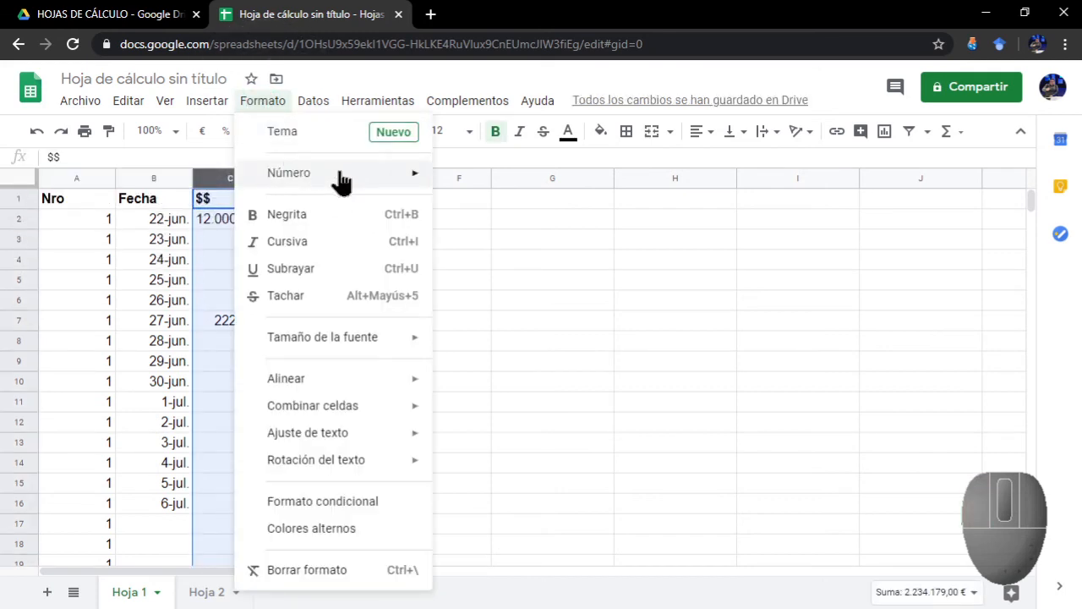
mouse_move(341, 177)
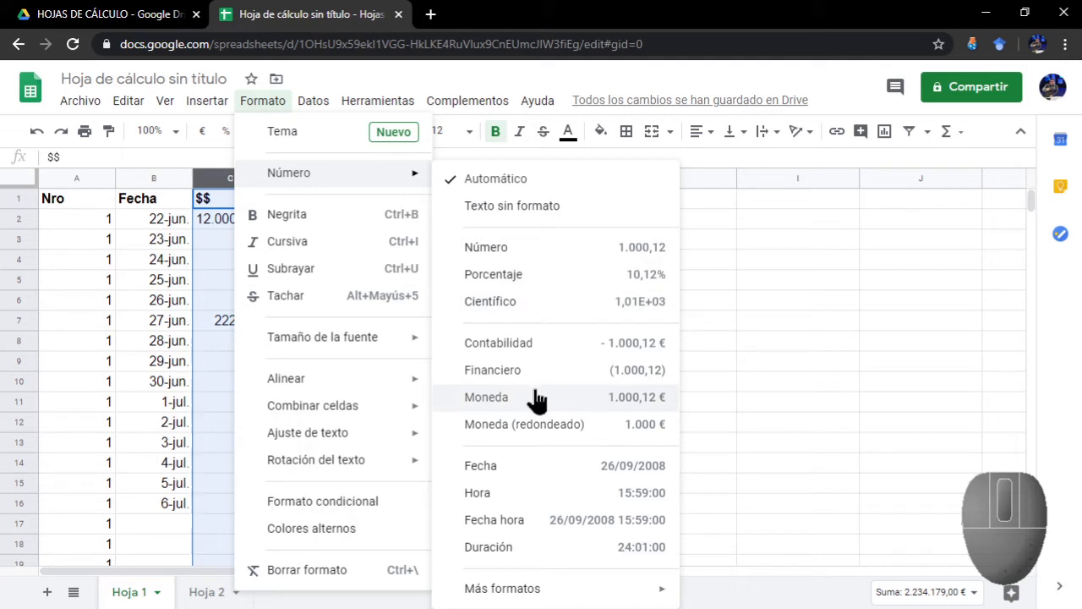
click(649, 432)
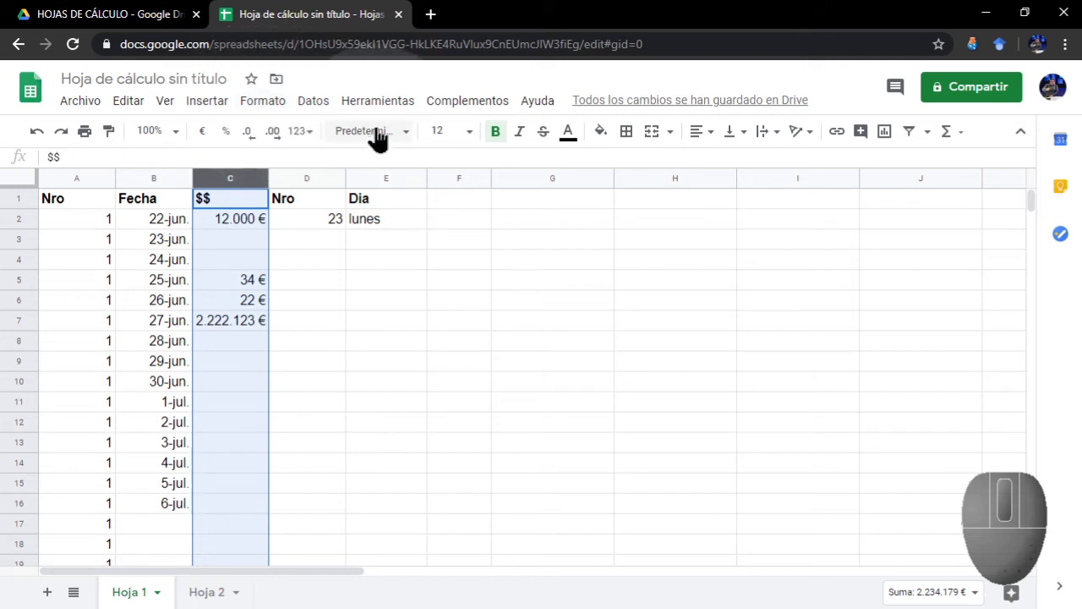
Look through the custom number format patterns for column C, preview the 0.00 pattern, and close the dialog without applying it
click(267, 108)
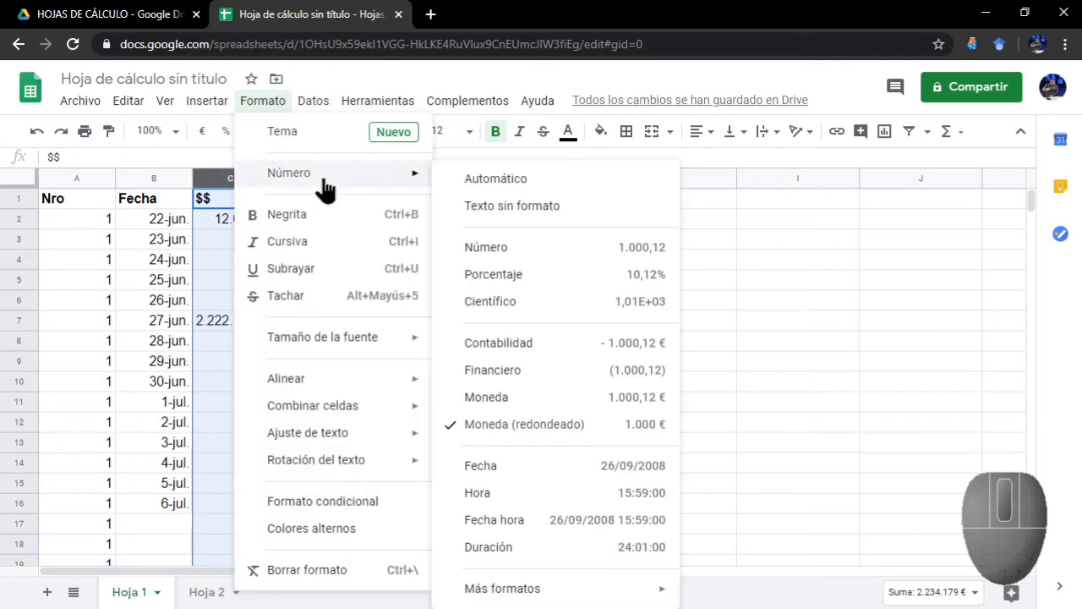
mouse_move(575, 596)
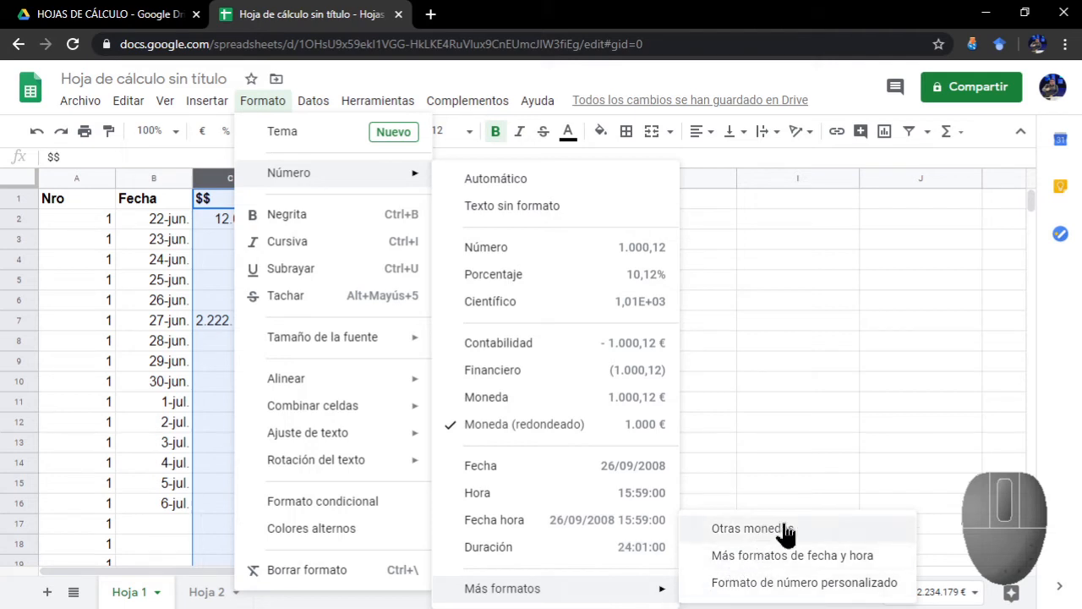
click(768, 585)
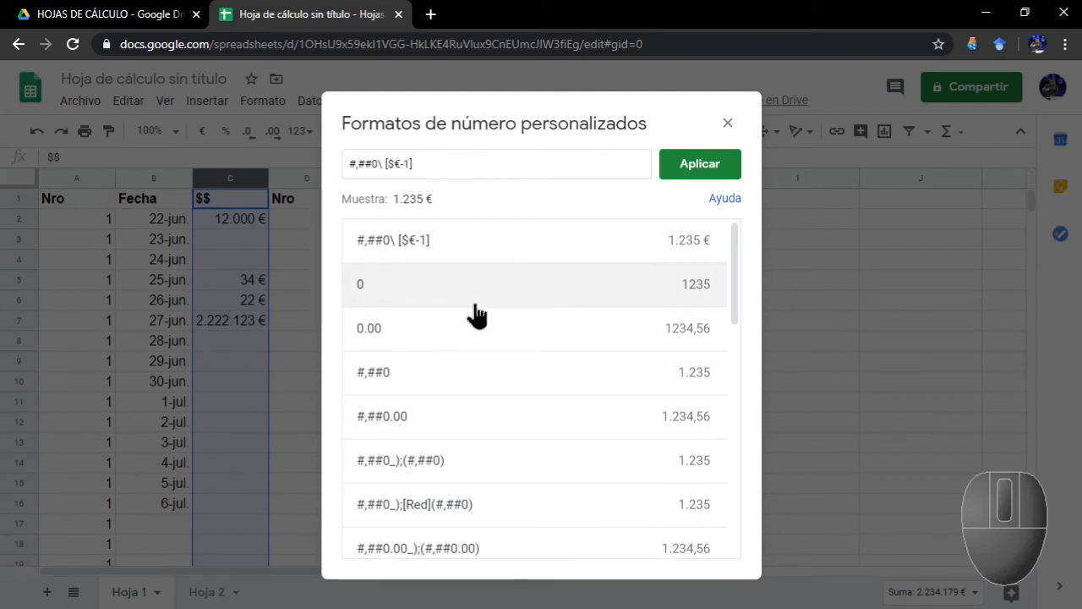
scroll(481, 346, down, 1)
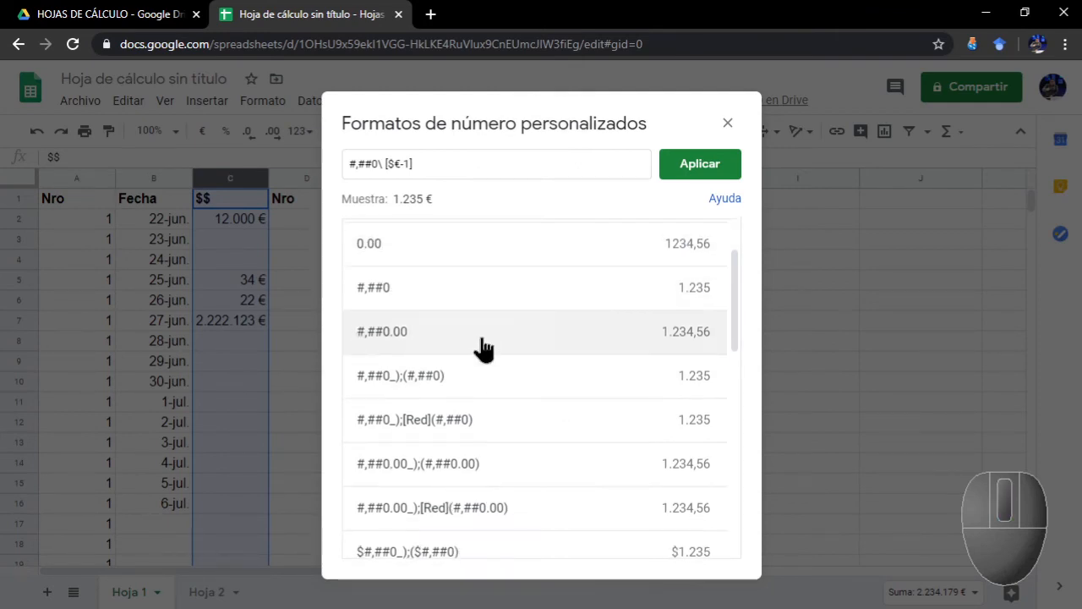
scroll(485, 369, up, 1)
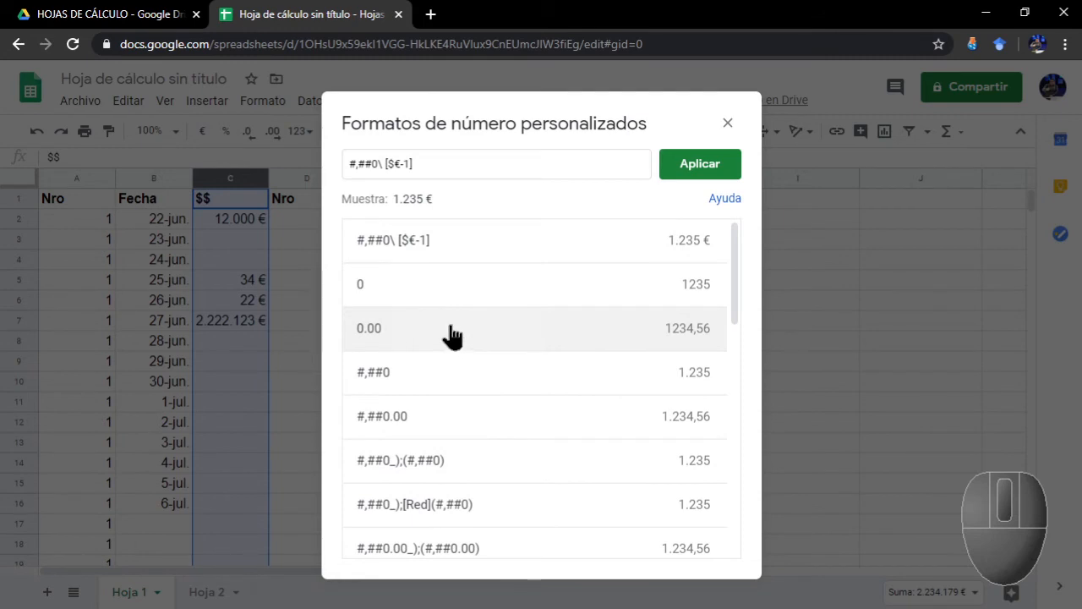
click(401, 332)
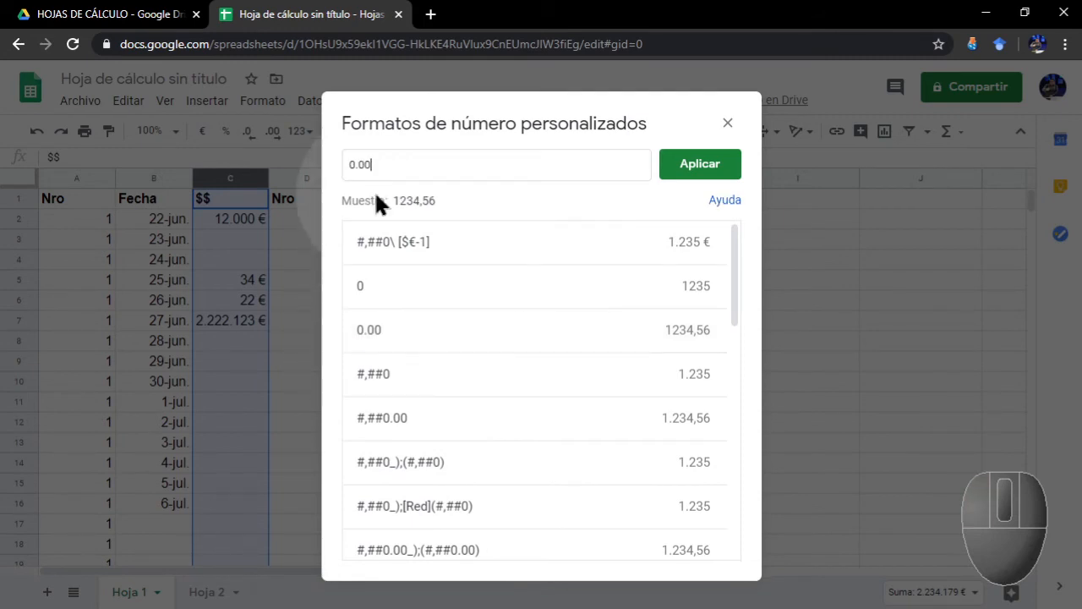
click(350, 164)
drag(352, 166, 317, 168)
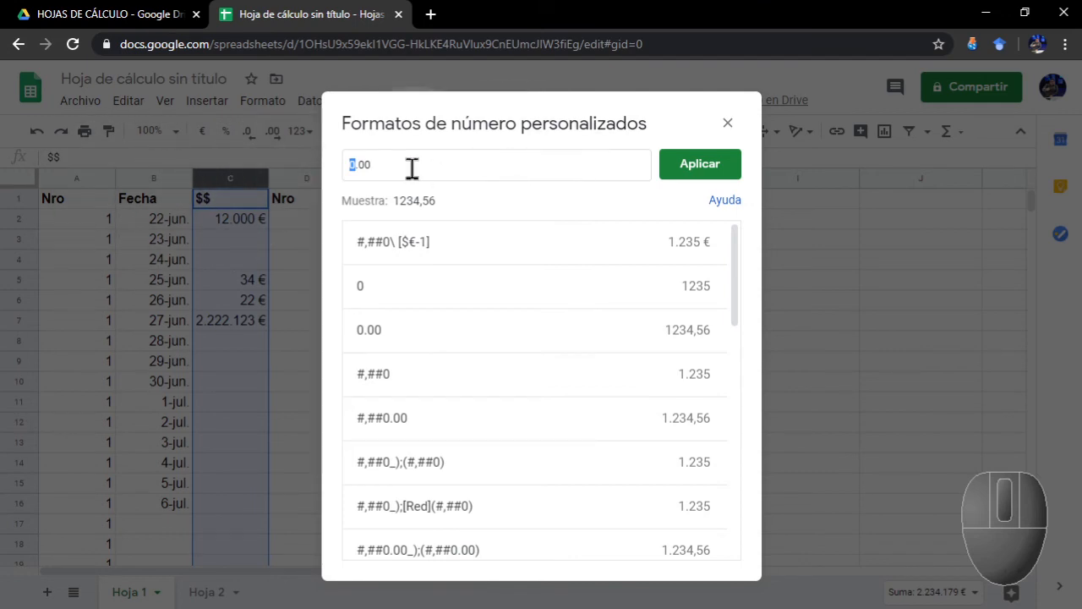
click(359, 166)
click(453, 155)
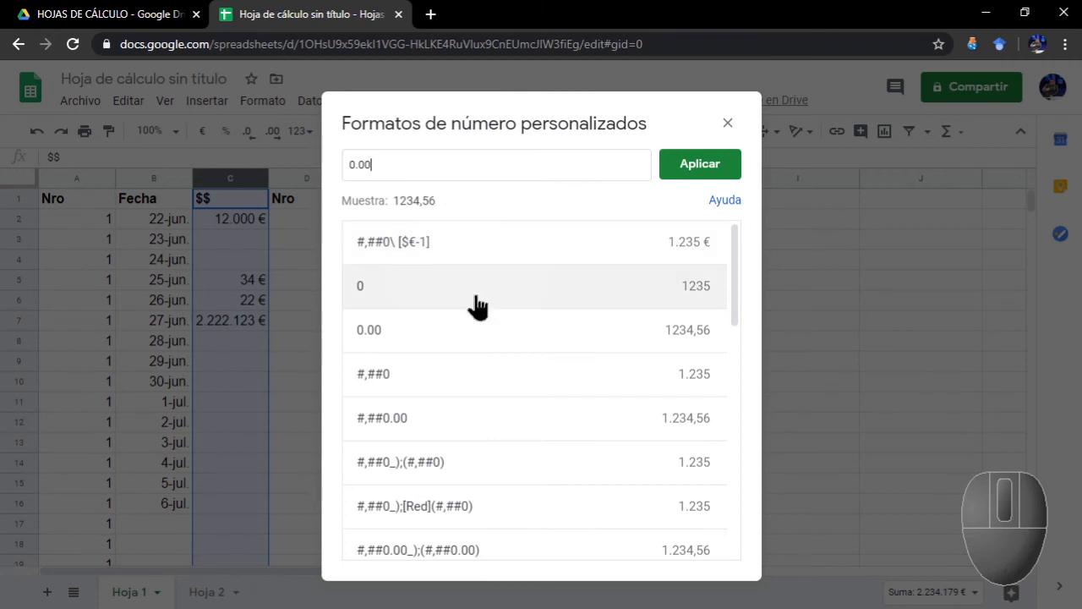
scroll(546, 355, down, 1)
scroll(546, 355, down, 7)
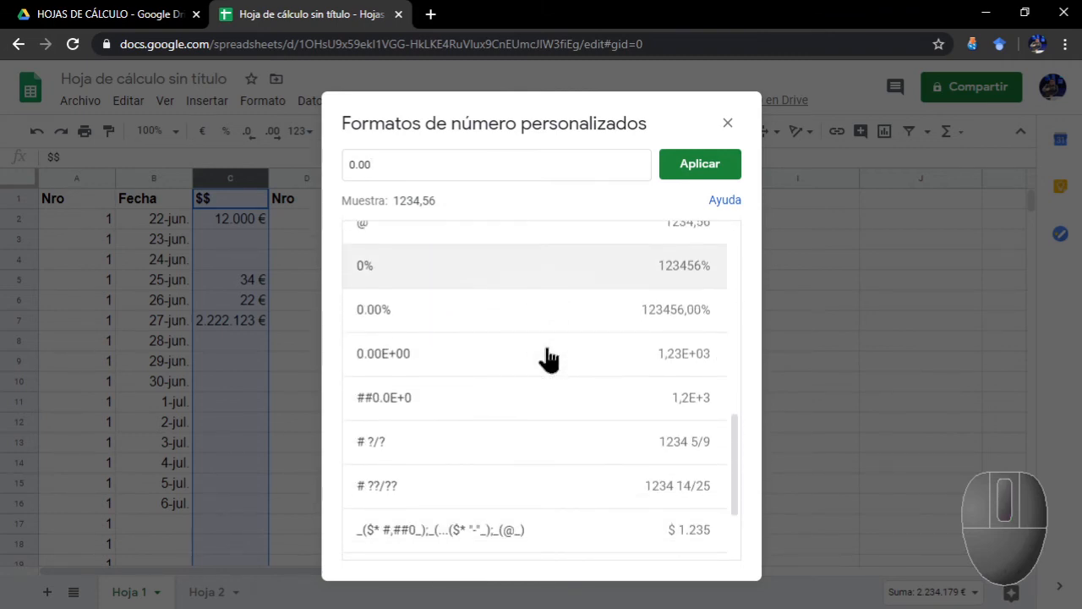
scroll(560, 347, down, 1)
scroll(575, 365, up, 10)
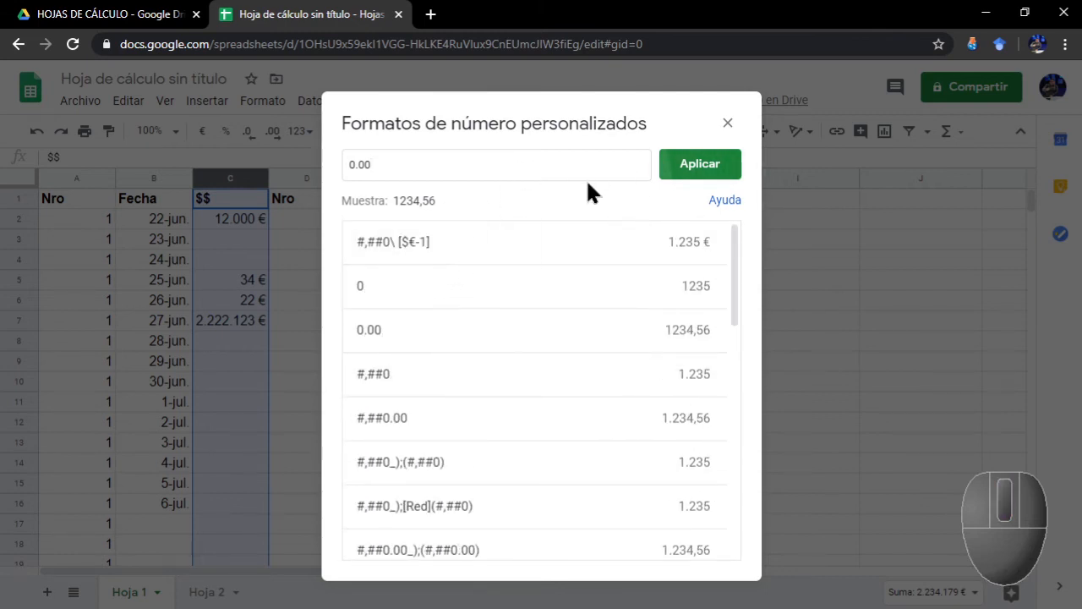
key(Escape)
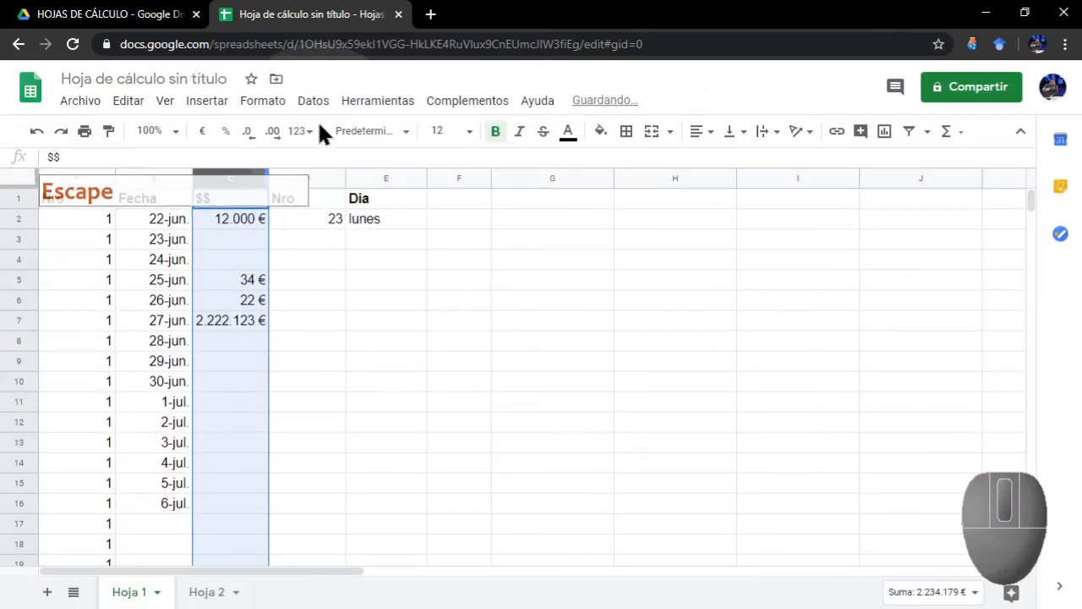
Search the other currencies for "peso" and apply the Peso chileno format to column C
click(320, 103)
mouse_move(250, 104)
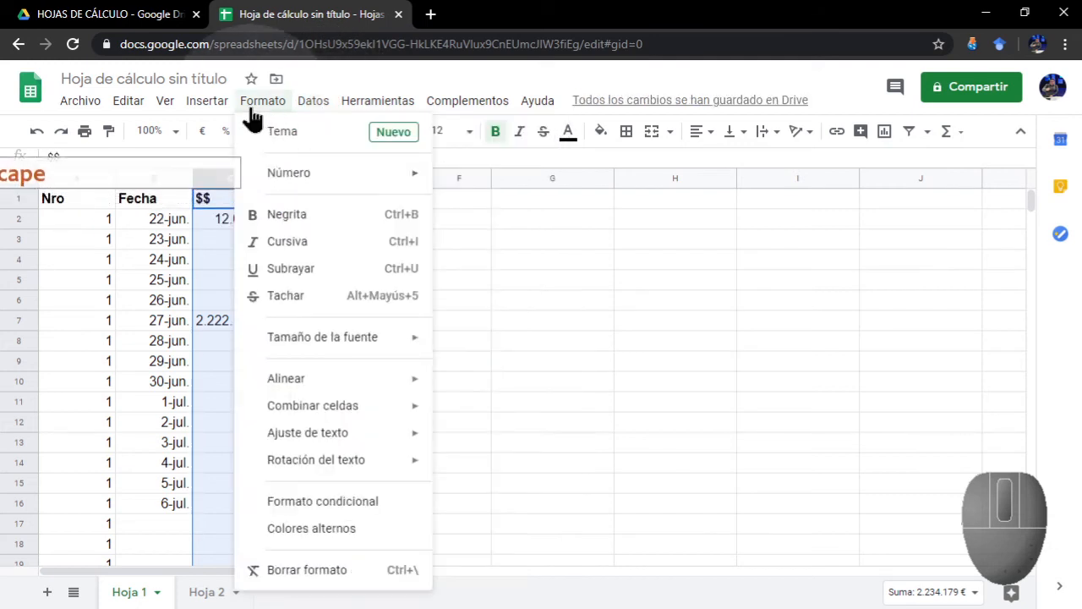
mouse_move(377, 185)
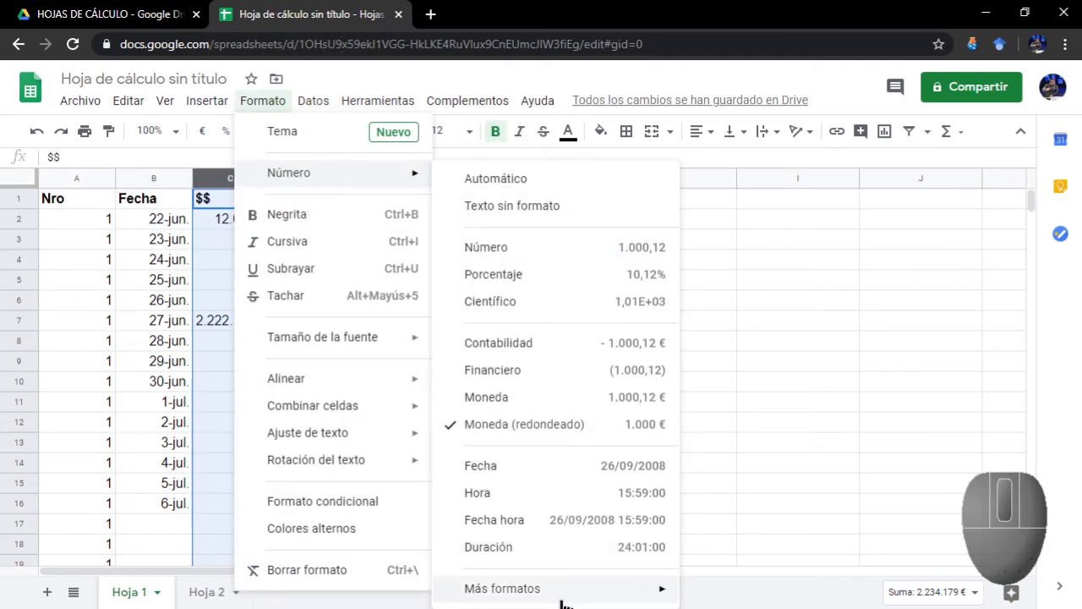
mouse_move(570, 597)
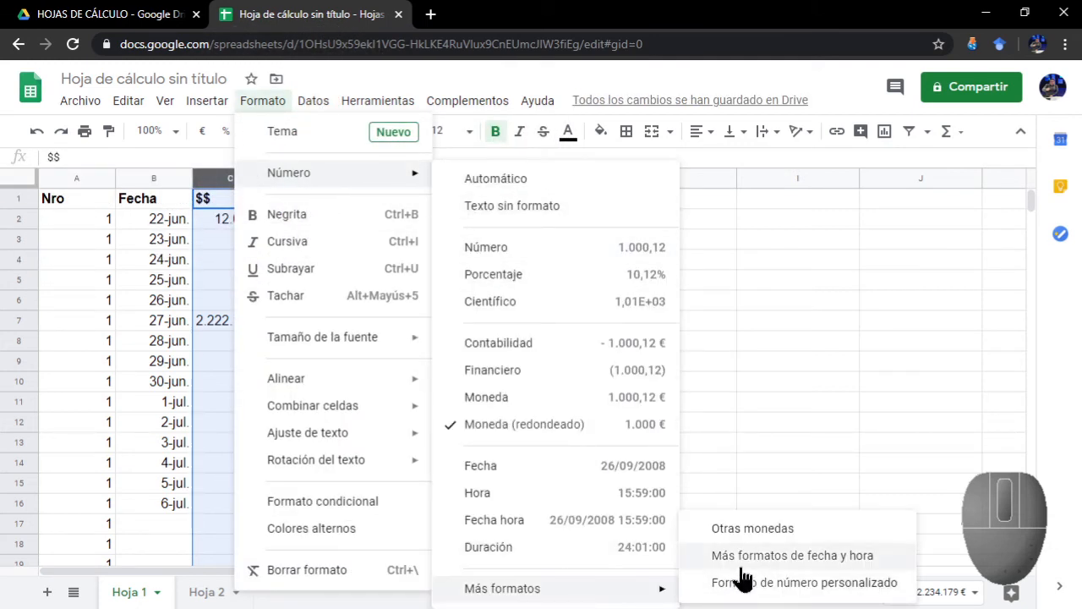
click(748, 531)
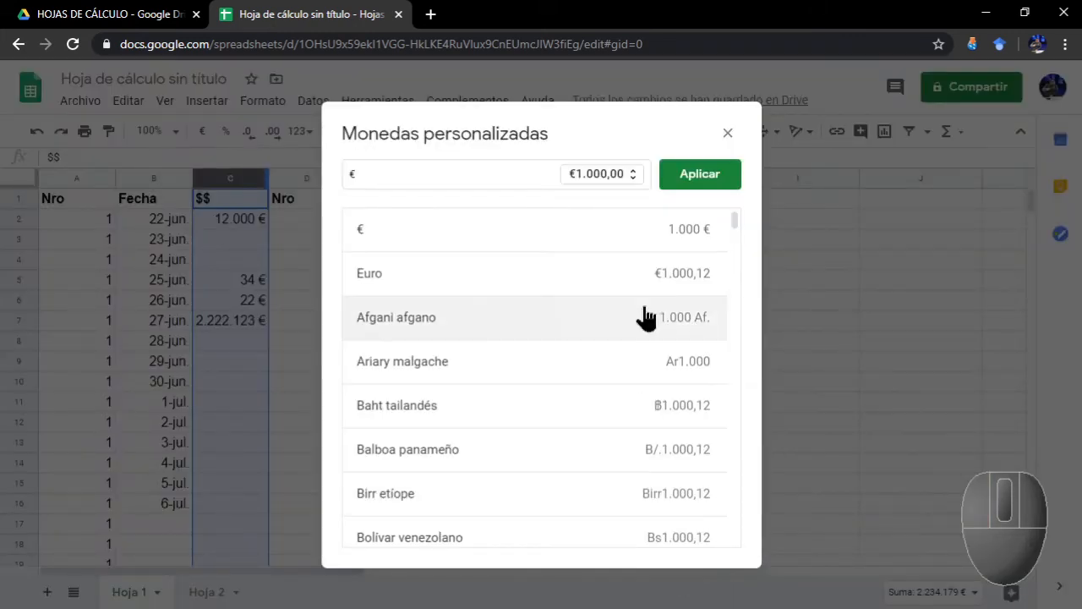
scroll(520, 328, down, 2)
scroll(520, 328, down, 5)
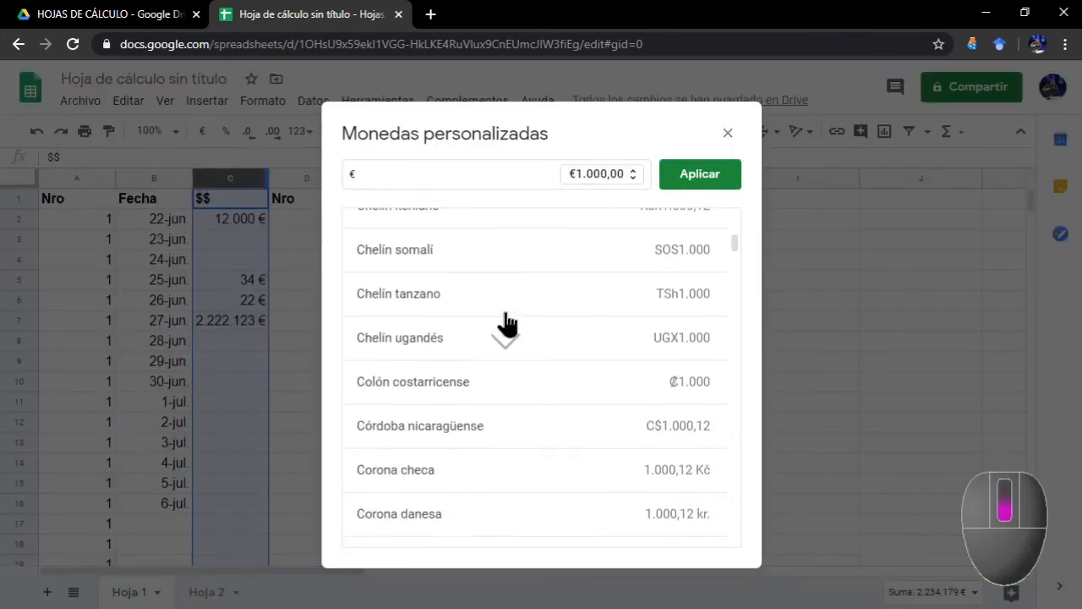
scroll(506, 324, down, 4)
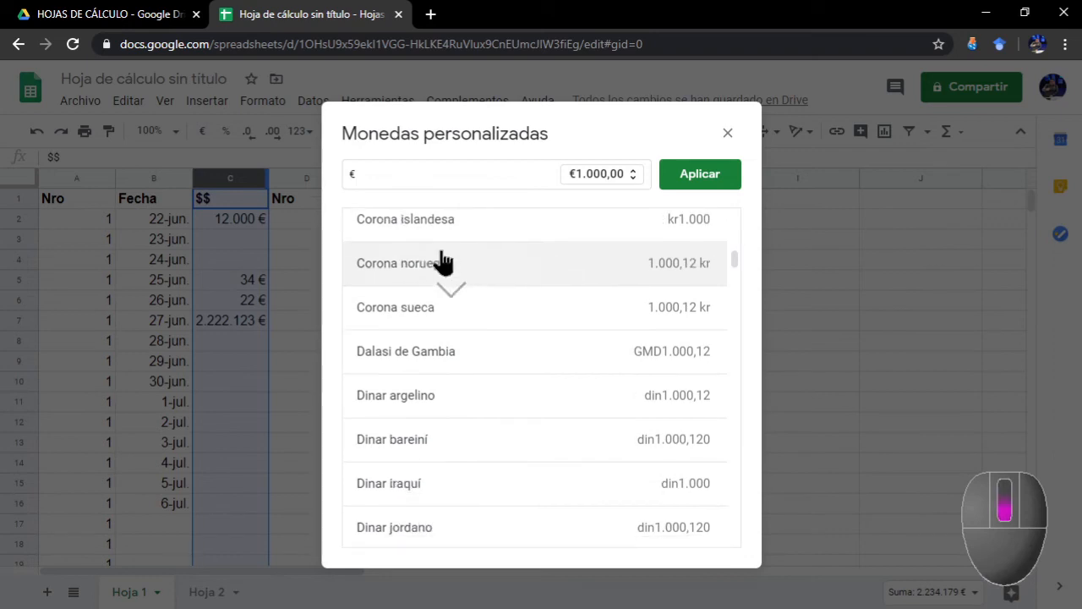
drag(391, 174, 309, 177)
text(peso)
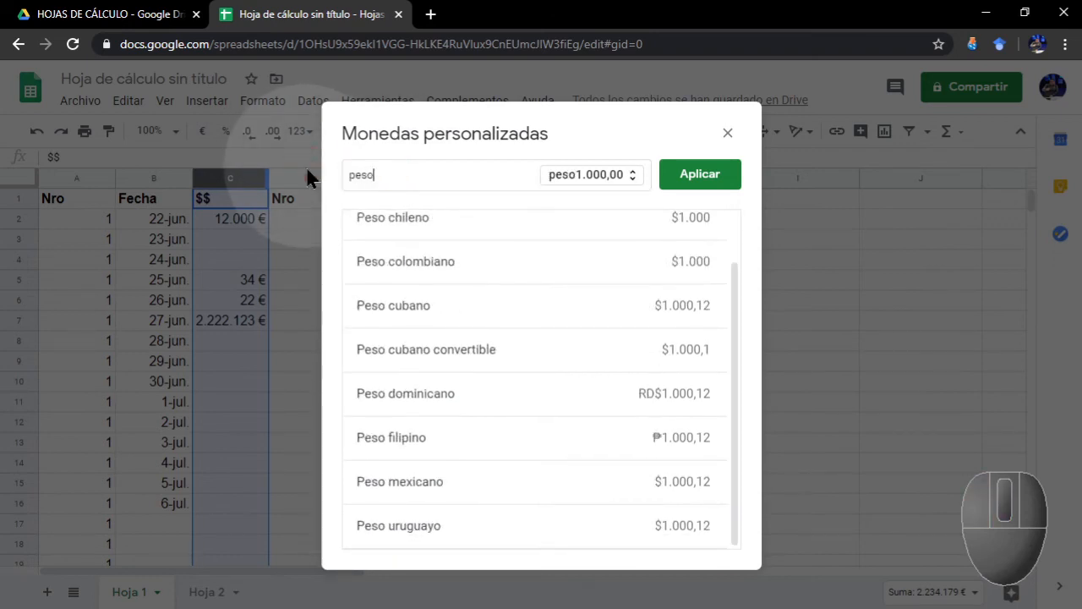
click(538, 218)
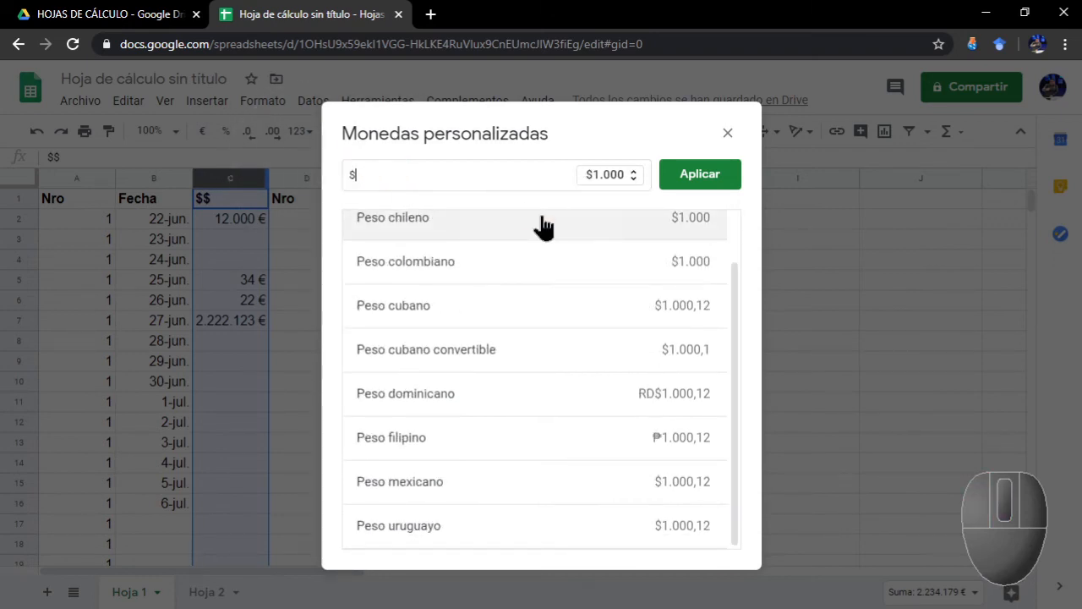
click(700, 175)
click(233, 341)
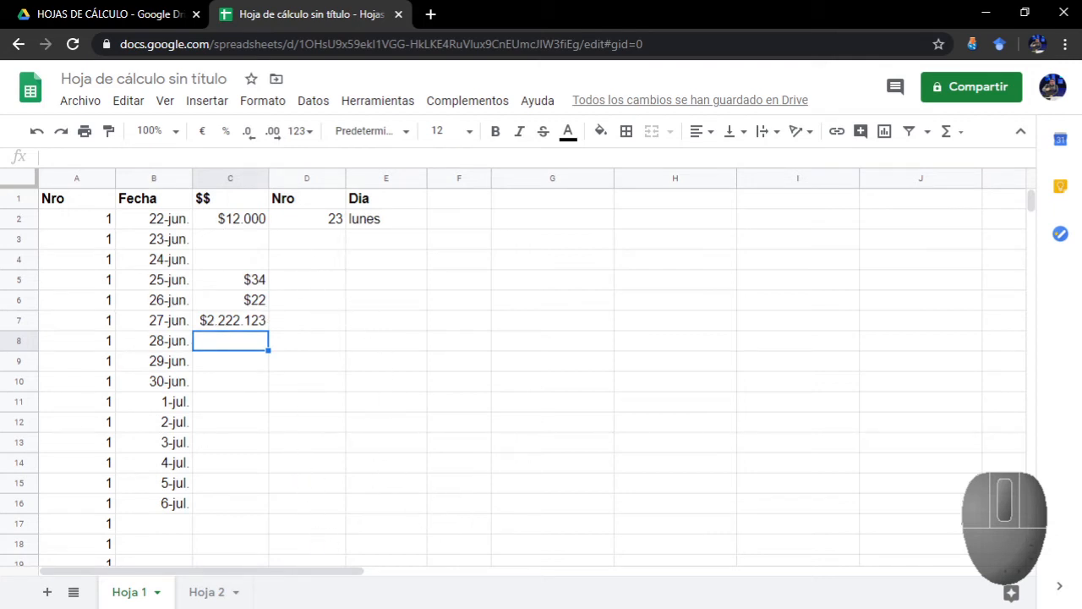
Switch to the Excel workbook and show its sheet at 145% zoom in a maximized window, with column C selected
key(alt+Tab)
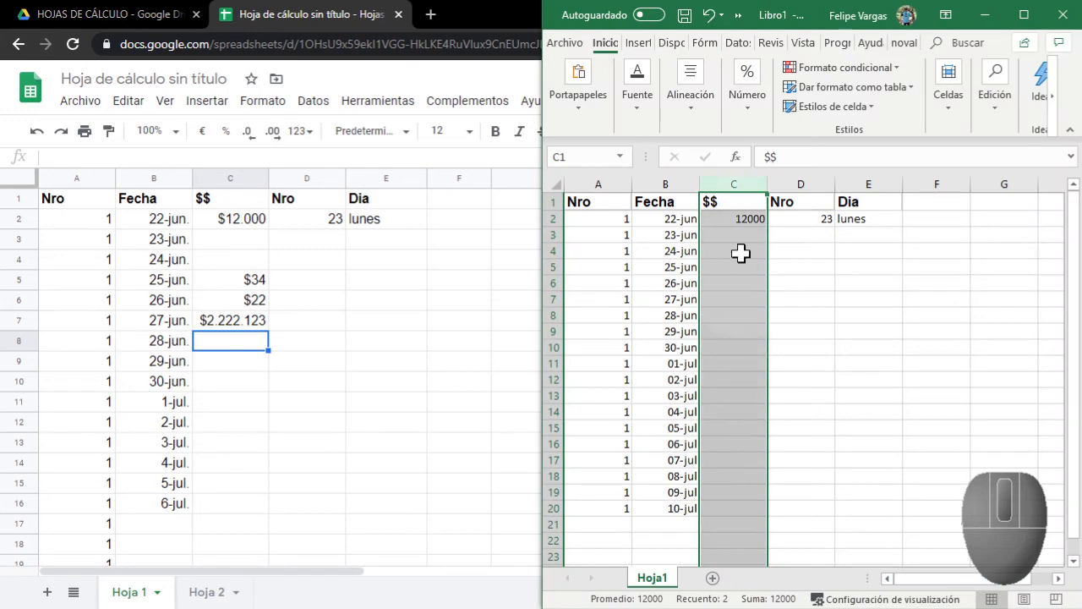
click(741, 254)
click(732, 237)
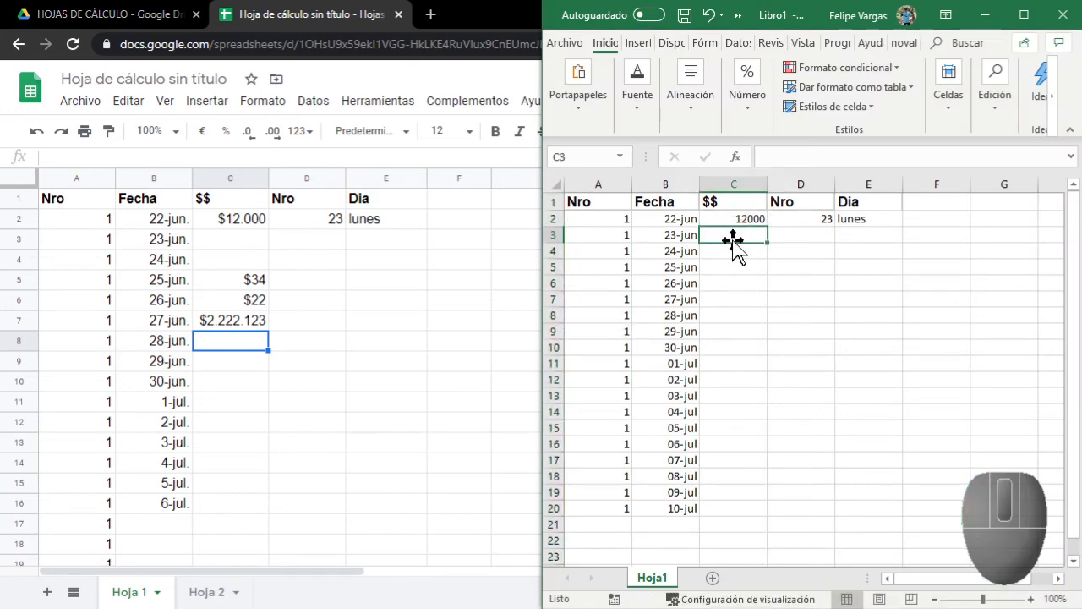
ctrl+scroll(732, 242, up, 2)
scroll(732, 251, up, 1)
ctrl+scroll(784, 356, up, 1)
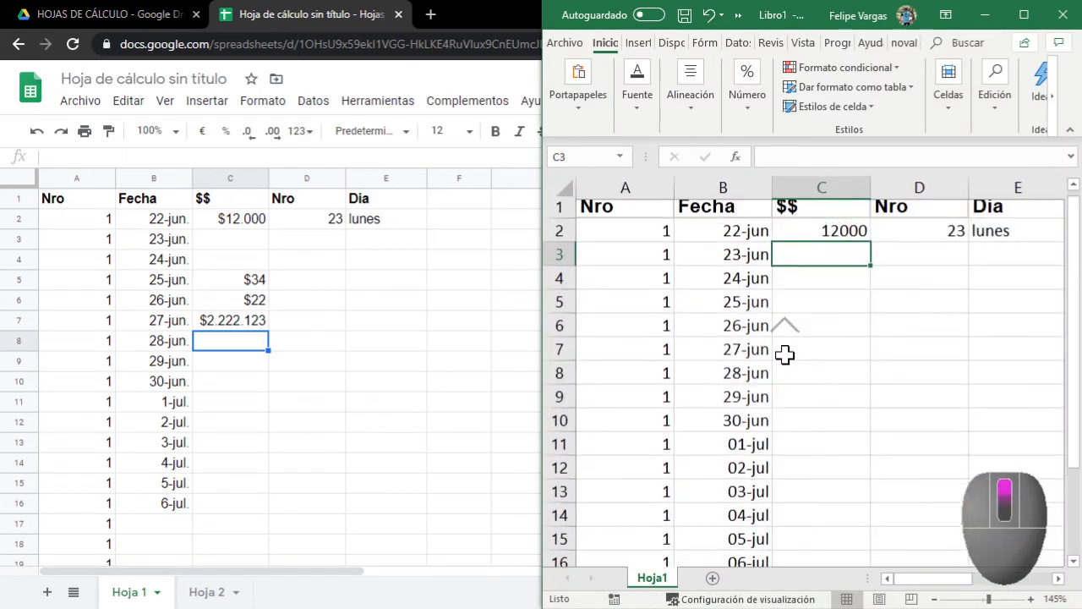
click(823, 237)
click(811, 181)
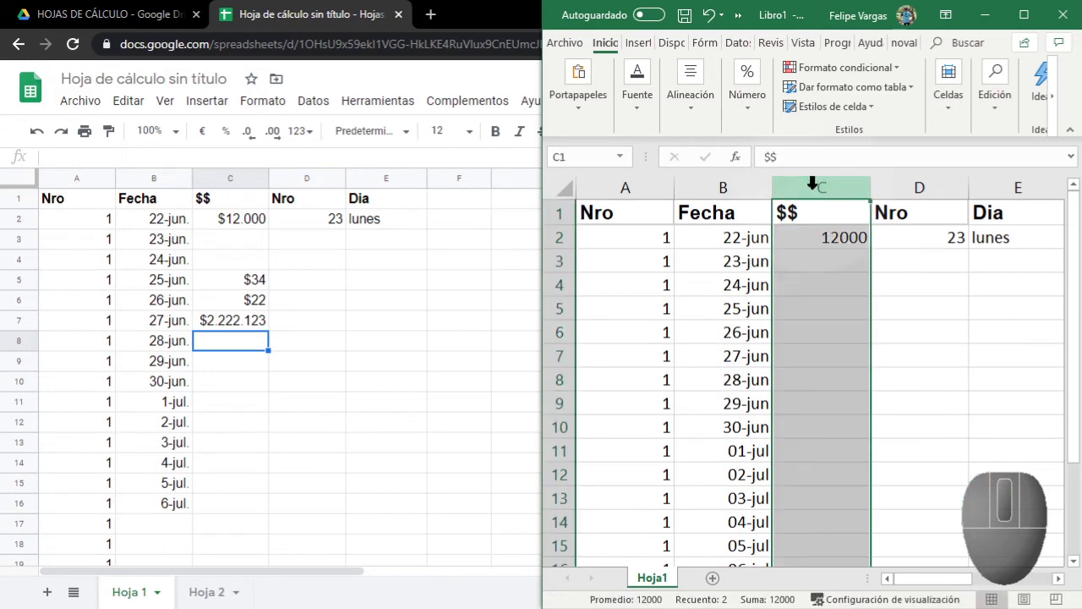
click(1027, 15)
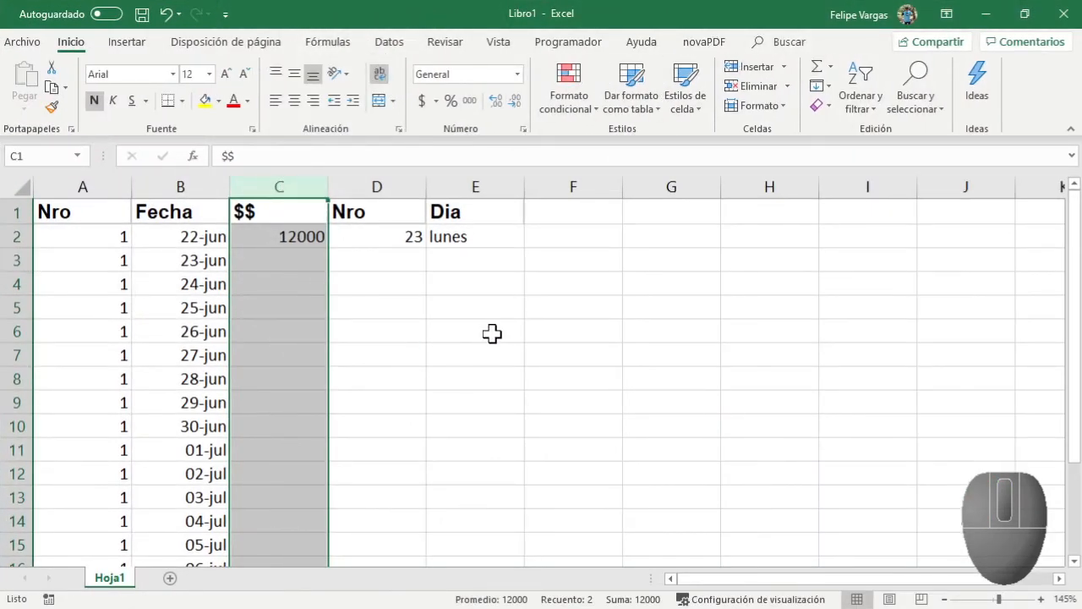
Format the whole $$ column in Excel as Moneda and check the amount in C2
right_click(268, 185)
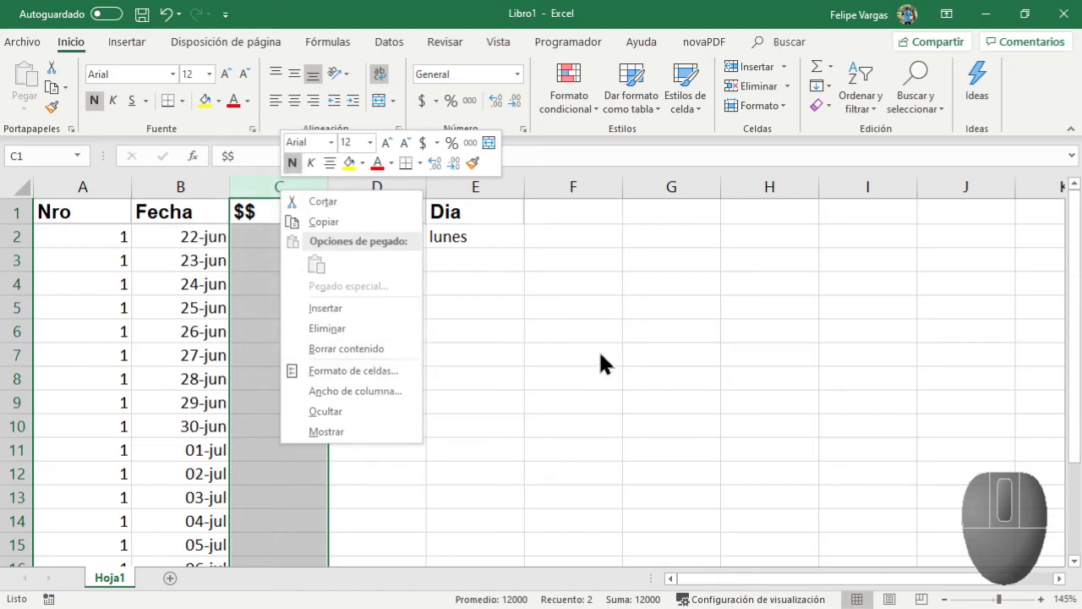
key(Escape)
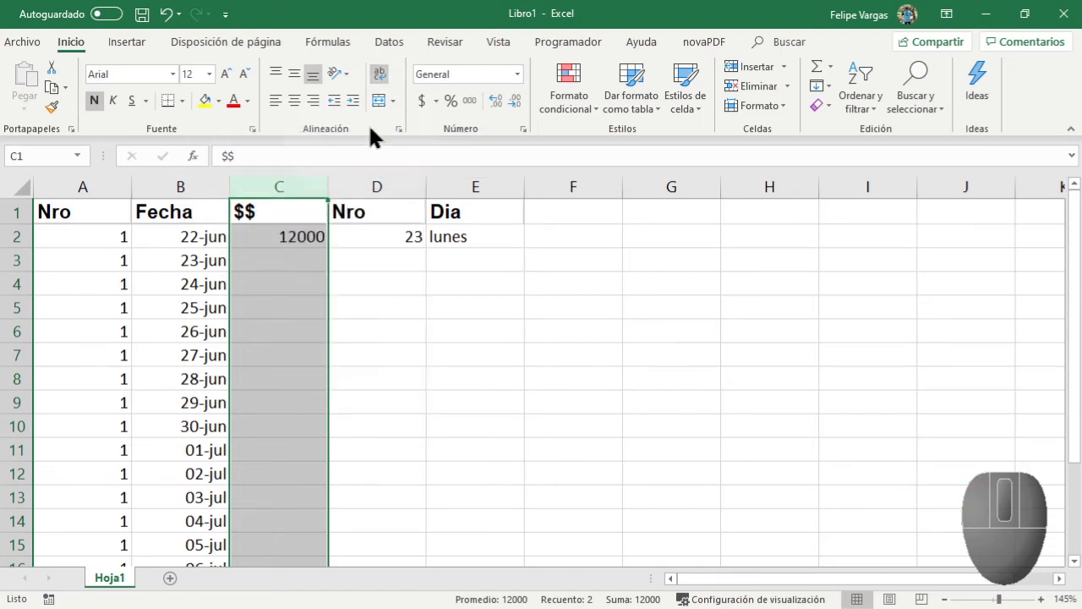
click(515, 74)
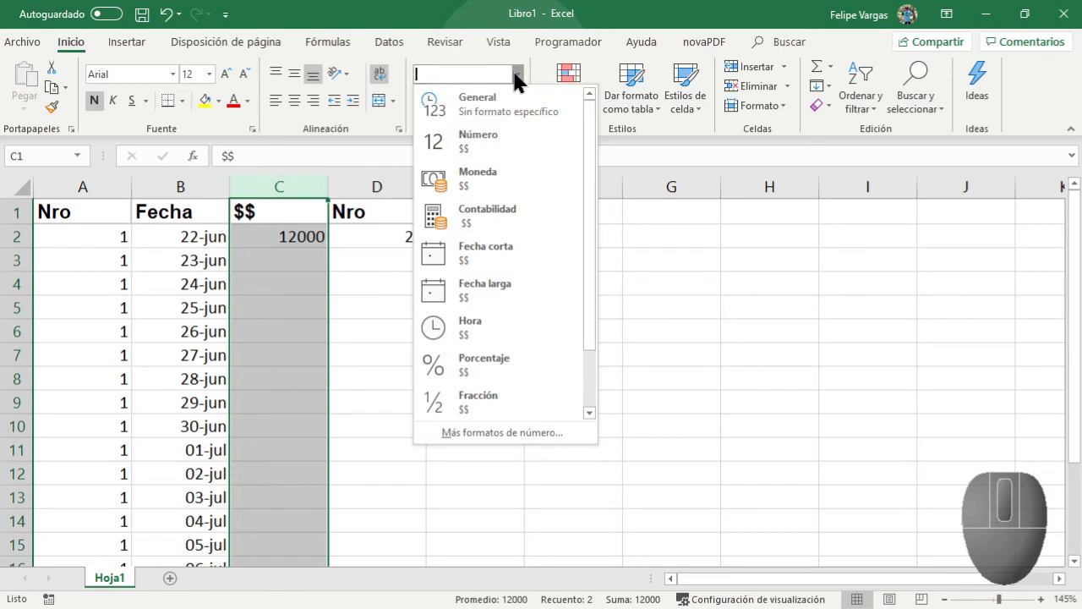
click(489, 179)
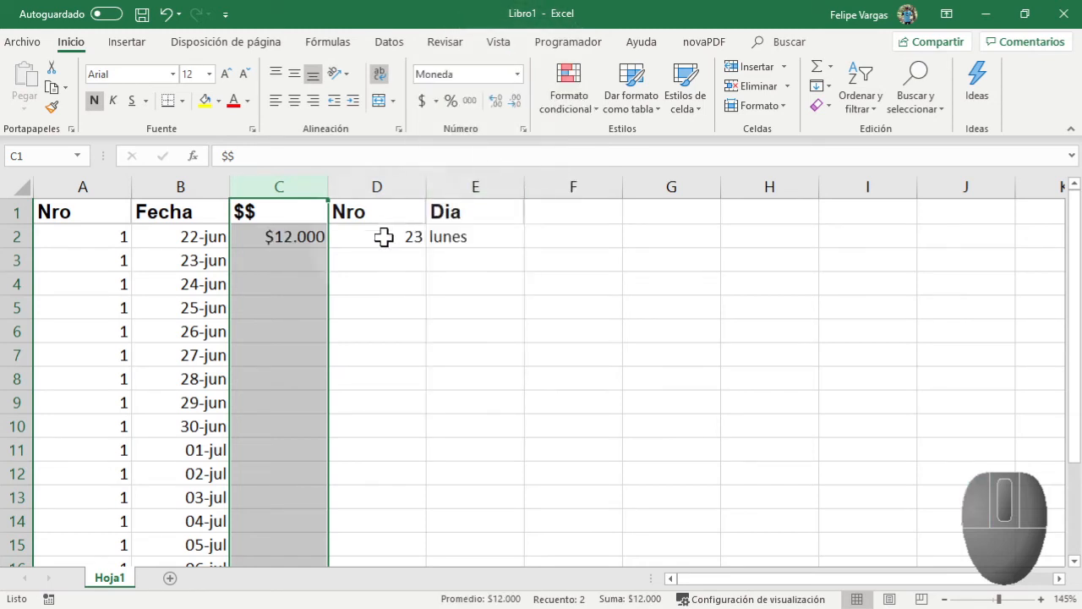
click(295, 240)
click(287, 281)
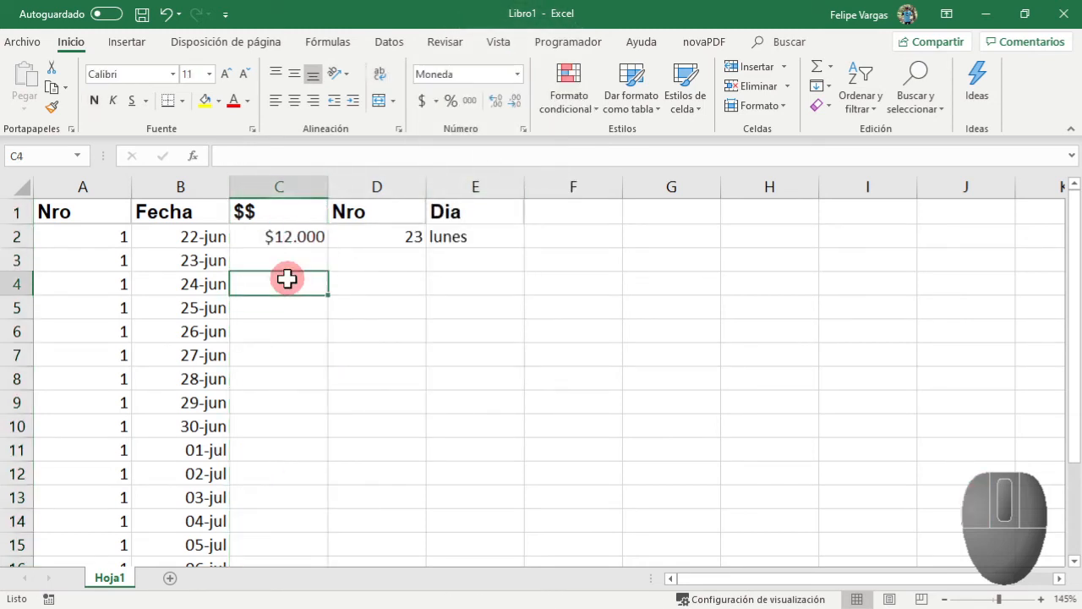
click(297, 235)
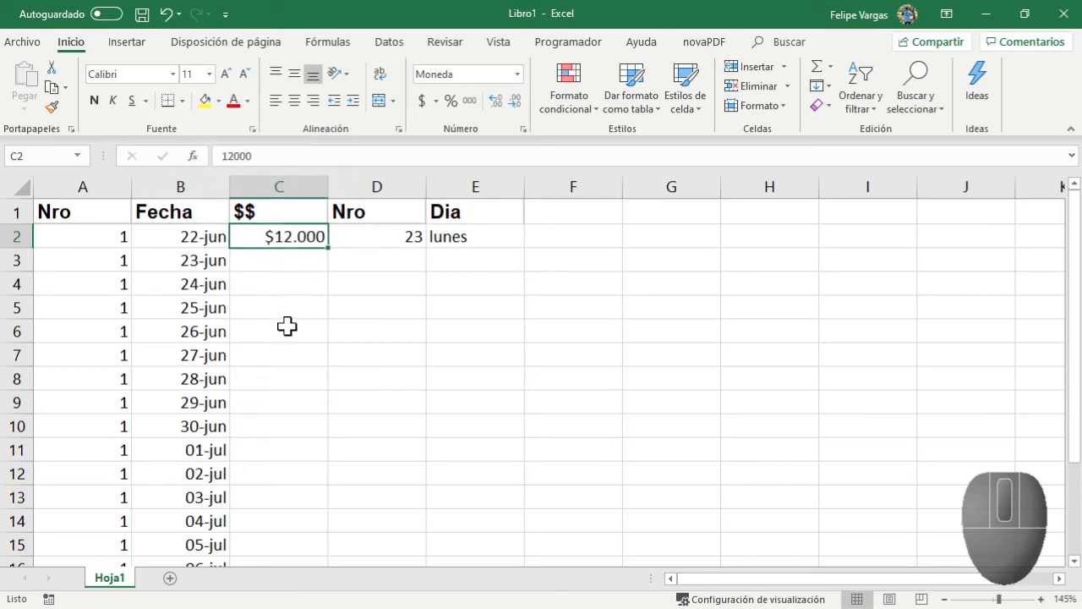
Enter $12.874 in F2 and select the cell to check its number format
click(535, 239)
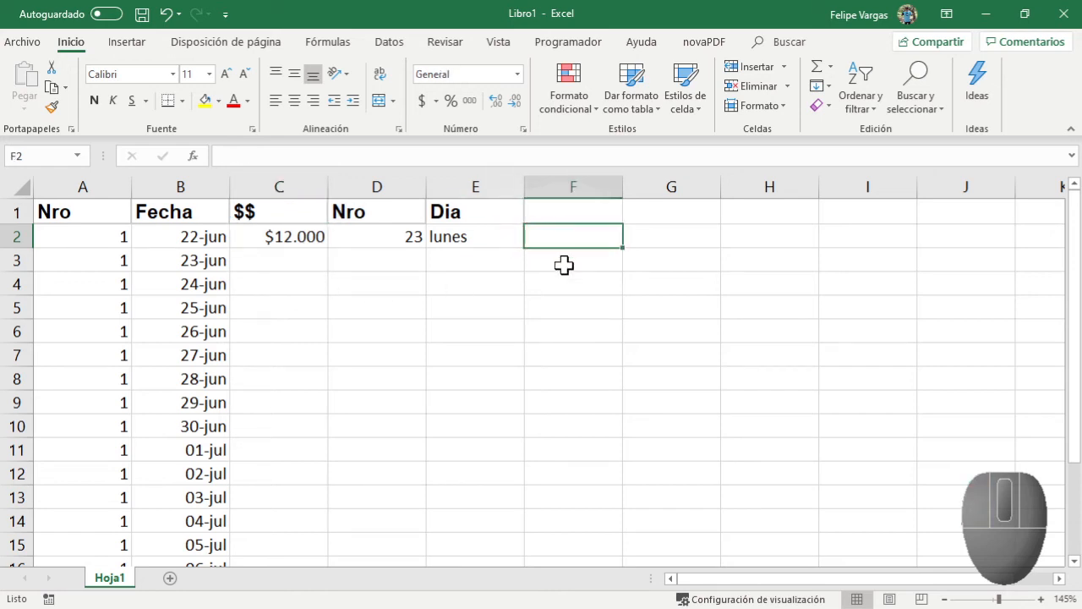
text($12.874)
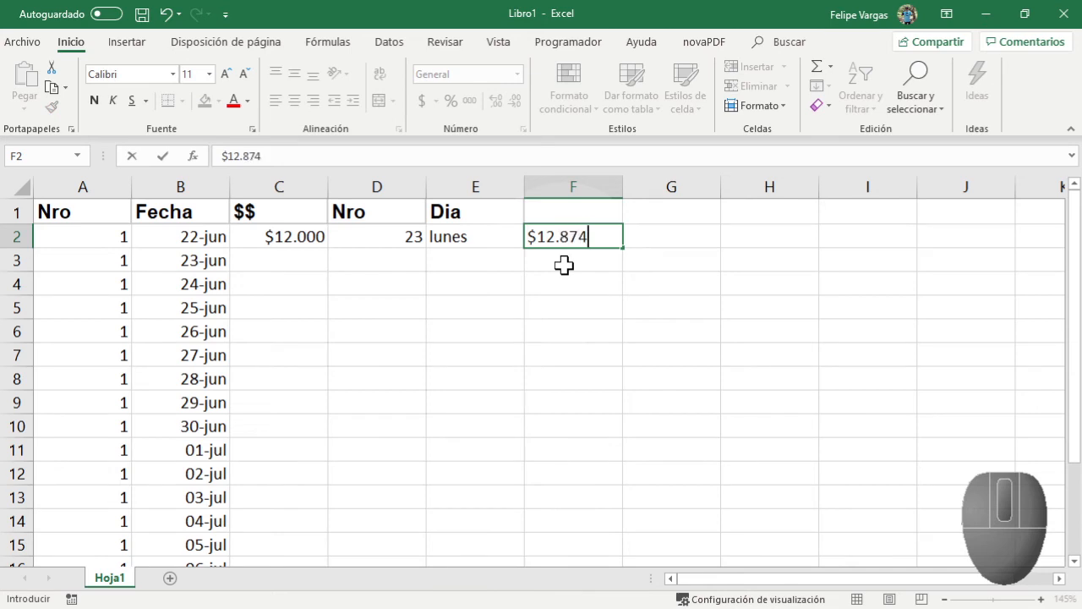
key(Return)
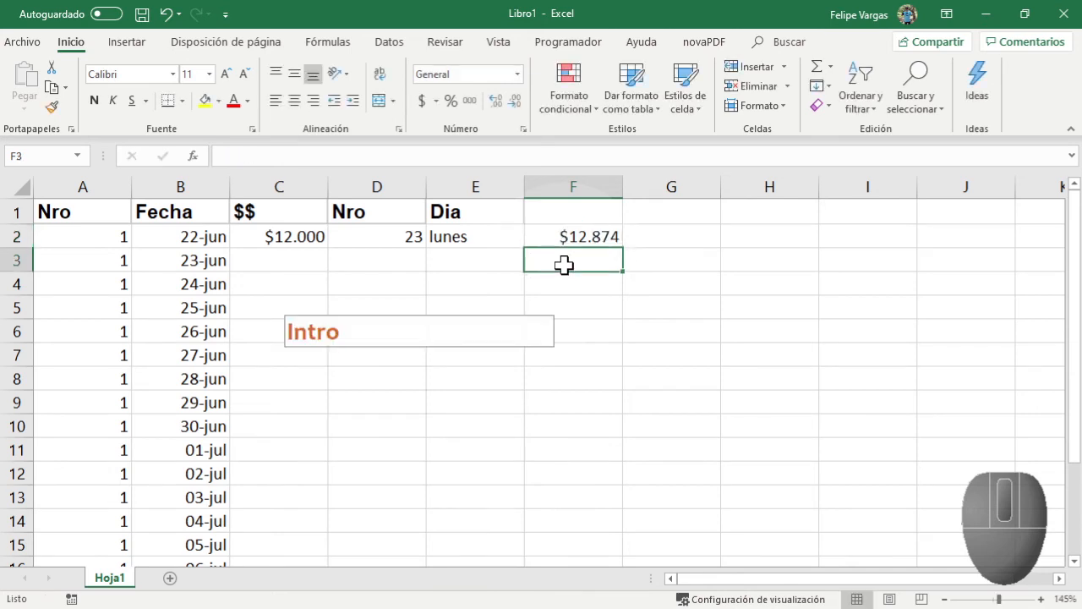
click(586, 241)
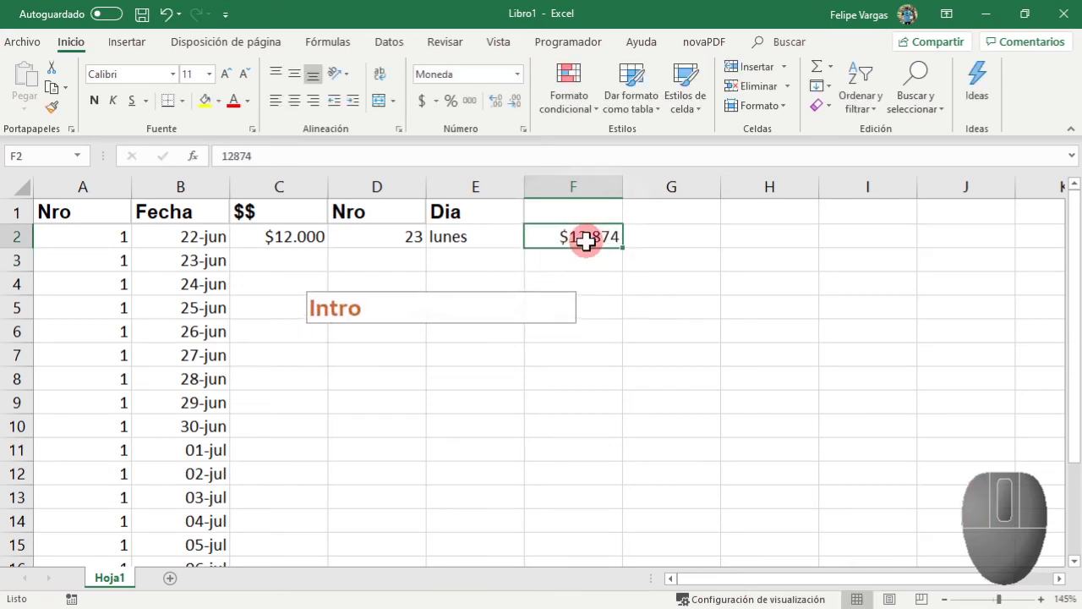
Compare the amounts in C2 and F2, try the entry 23,2. in F2, and clear that cell
click(291, 239)
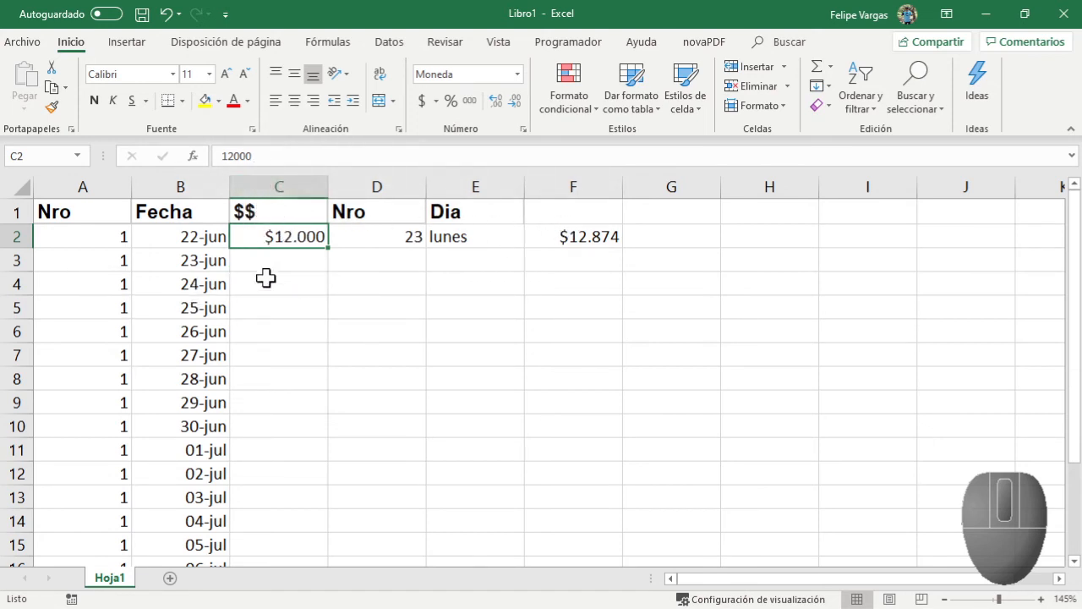
click(583, 237)
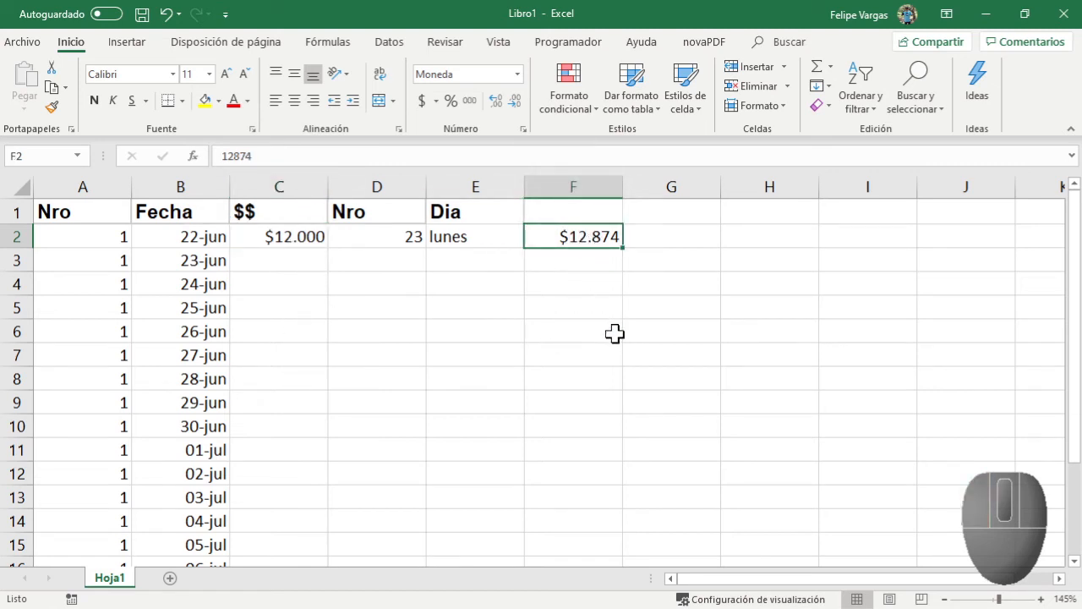
click(582, 253)
click(572, 235)
text(23,2.)
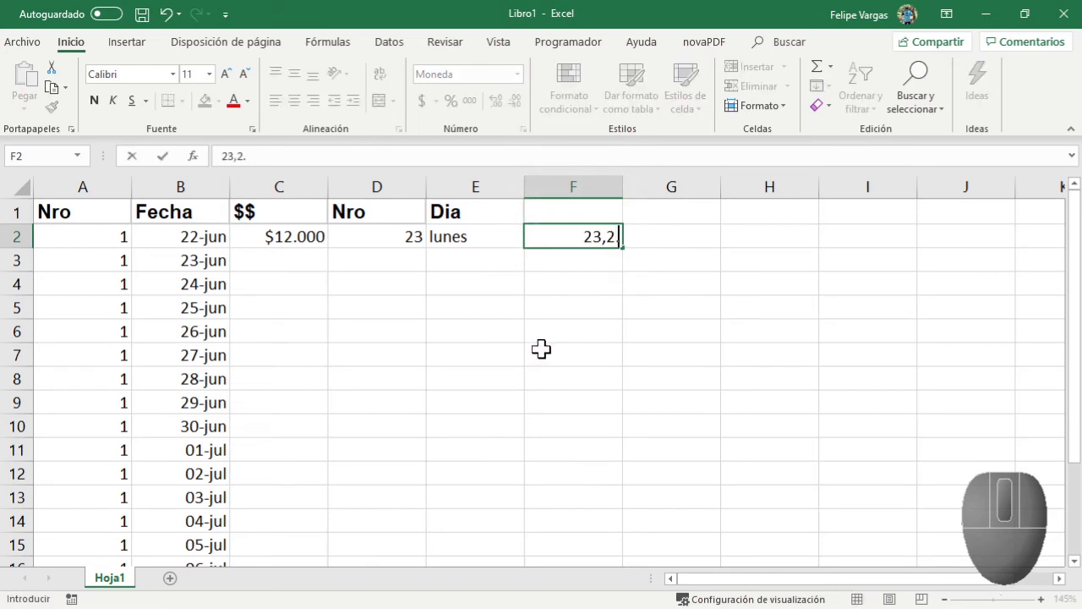
key(Return)
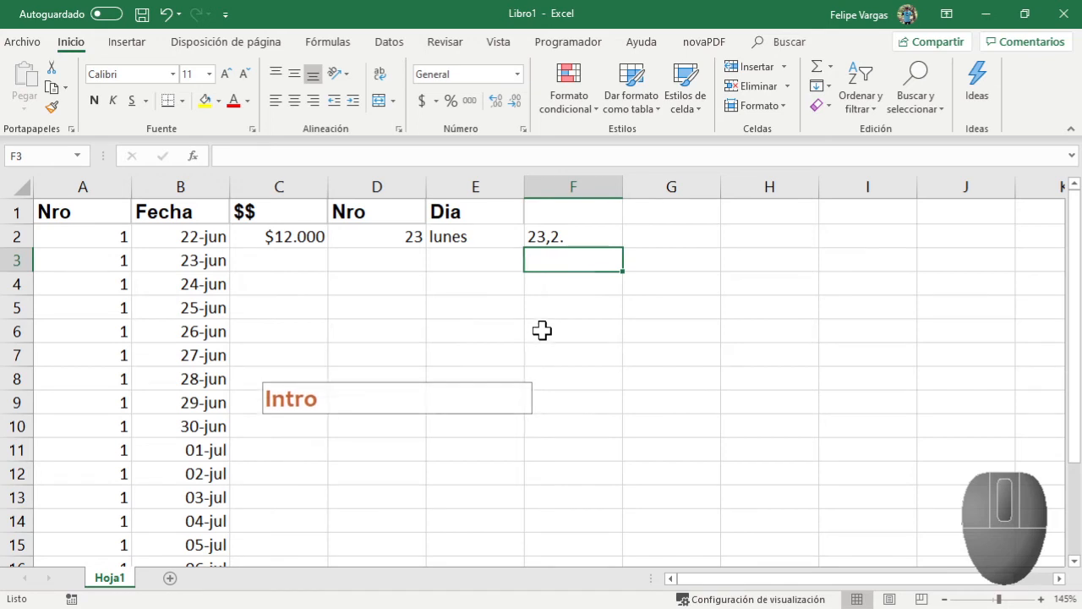
click(561, 228)
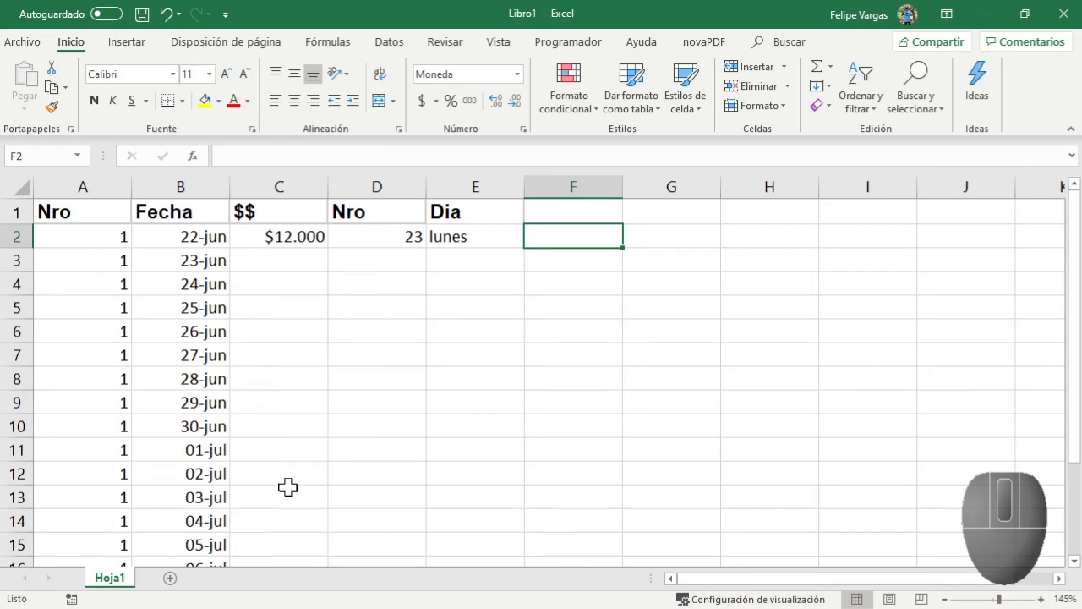
click(514, 344)
click(437, 329)
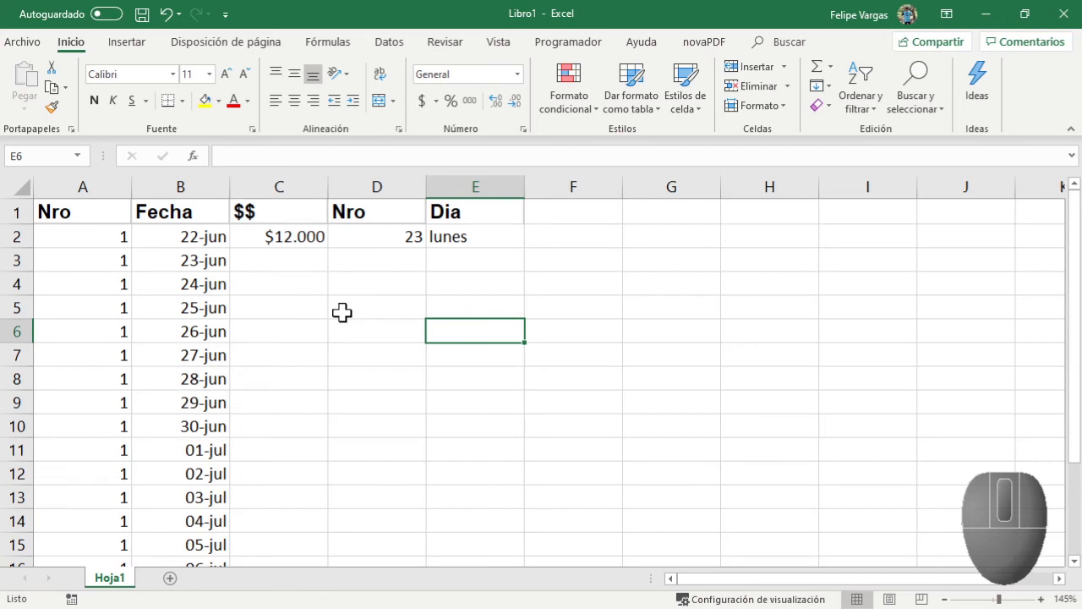
Enter 1000000 in C3 as a second amount in the $$ column
double_click(290, 260)
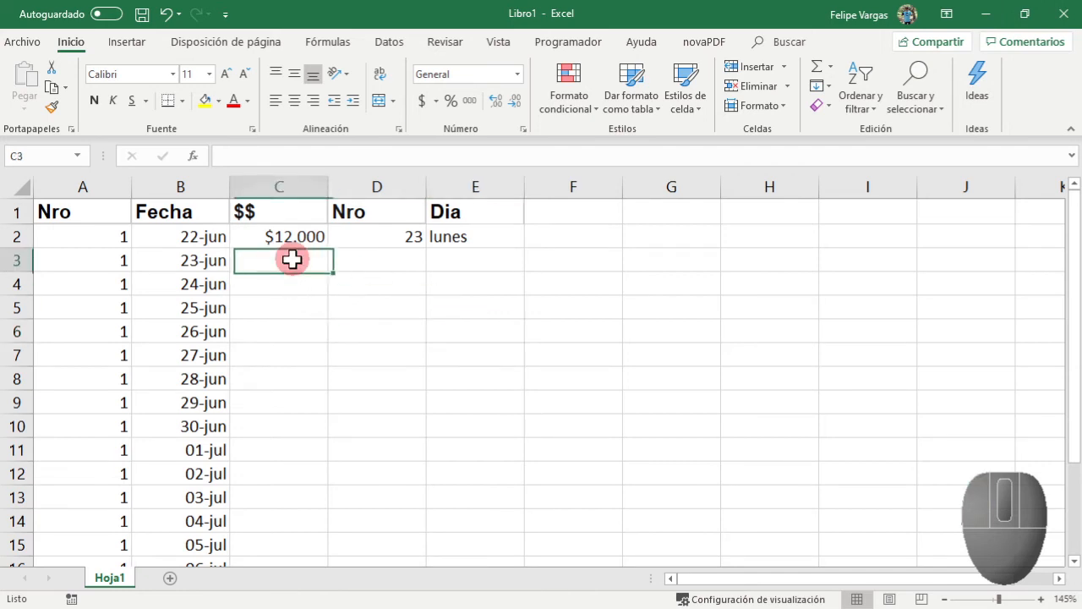
text(1000)
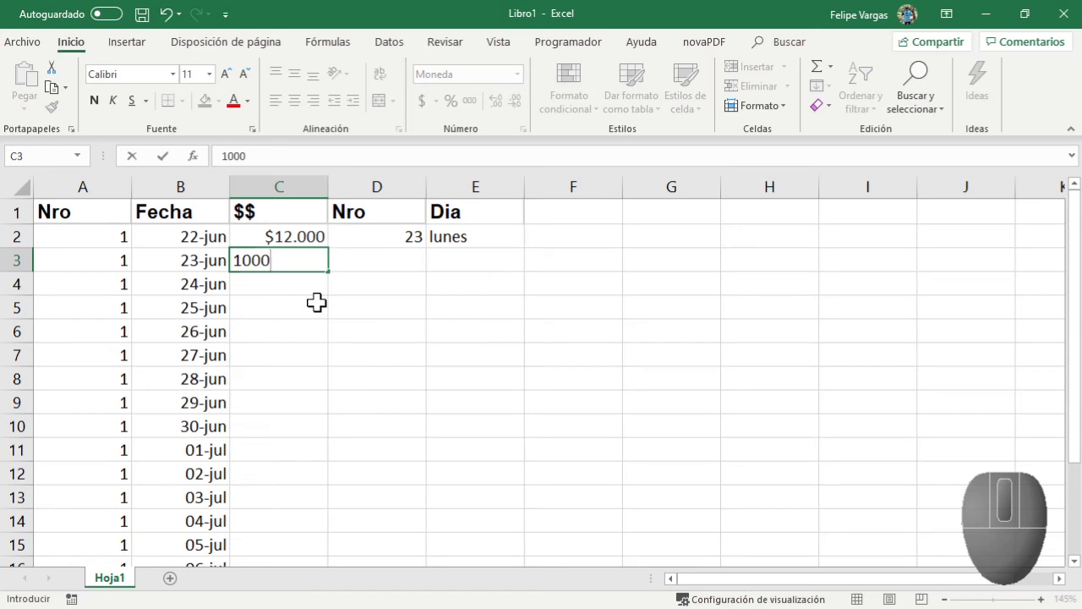
text(000)
key(Delete)
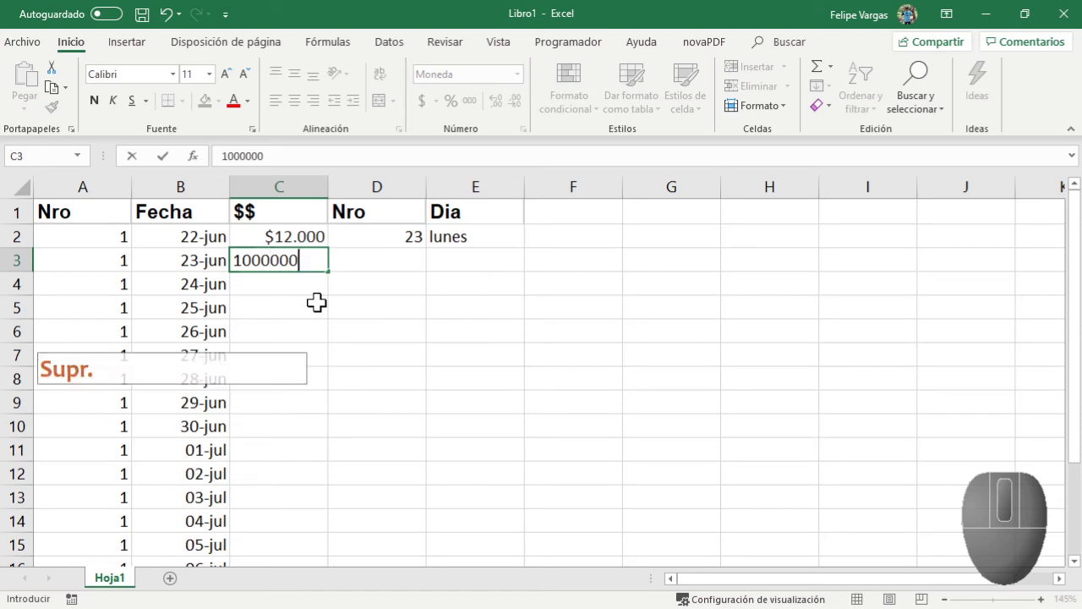
key(Return)
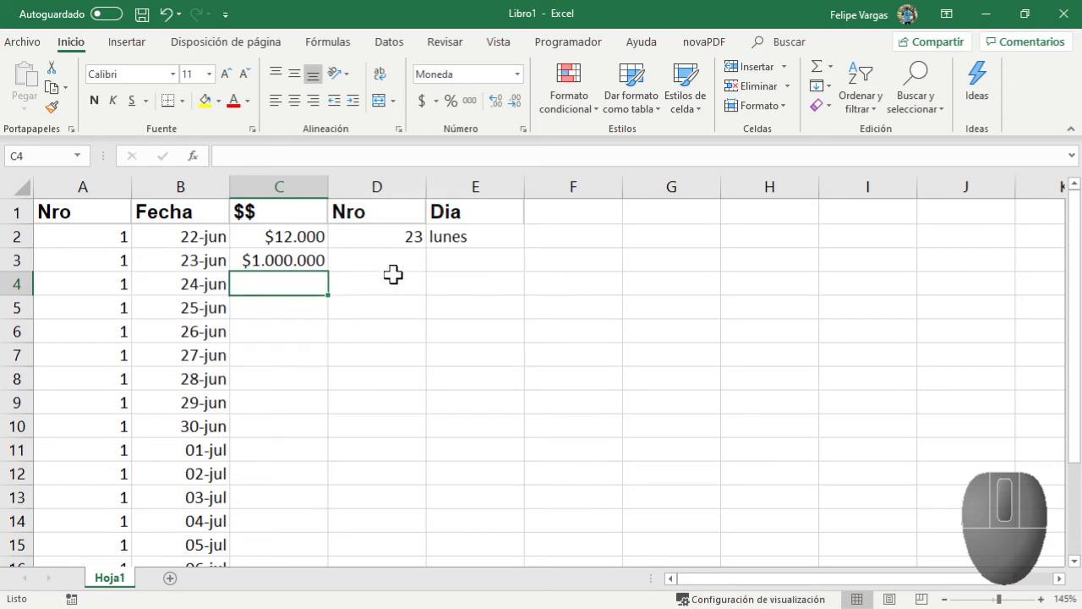
click(420, 385)
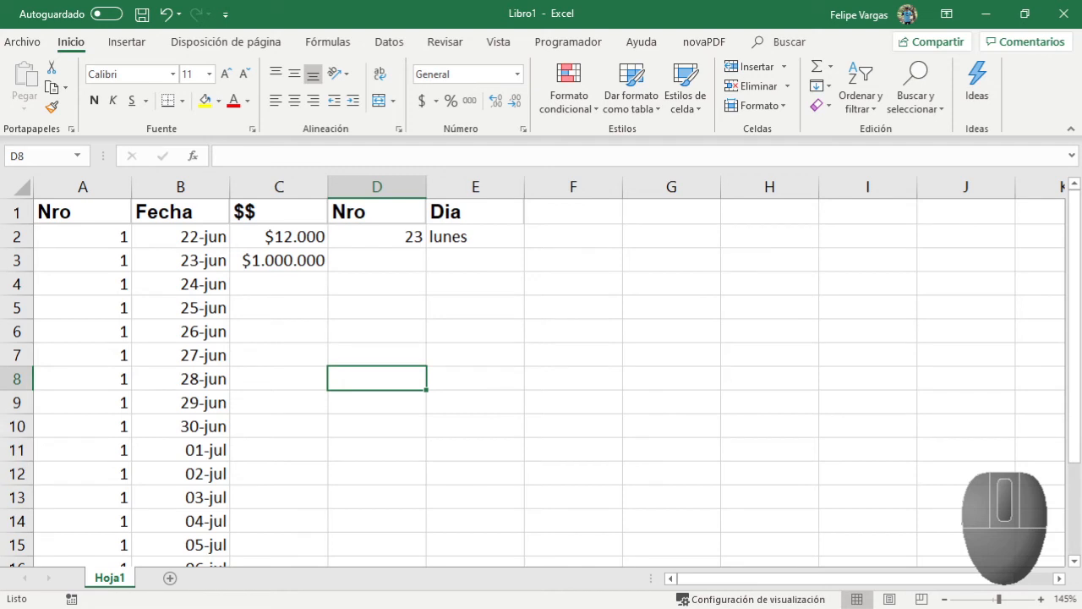
Autofill the Dia column from lunes in E2 down to domingo in E8
click(493, 236)
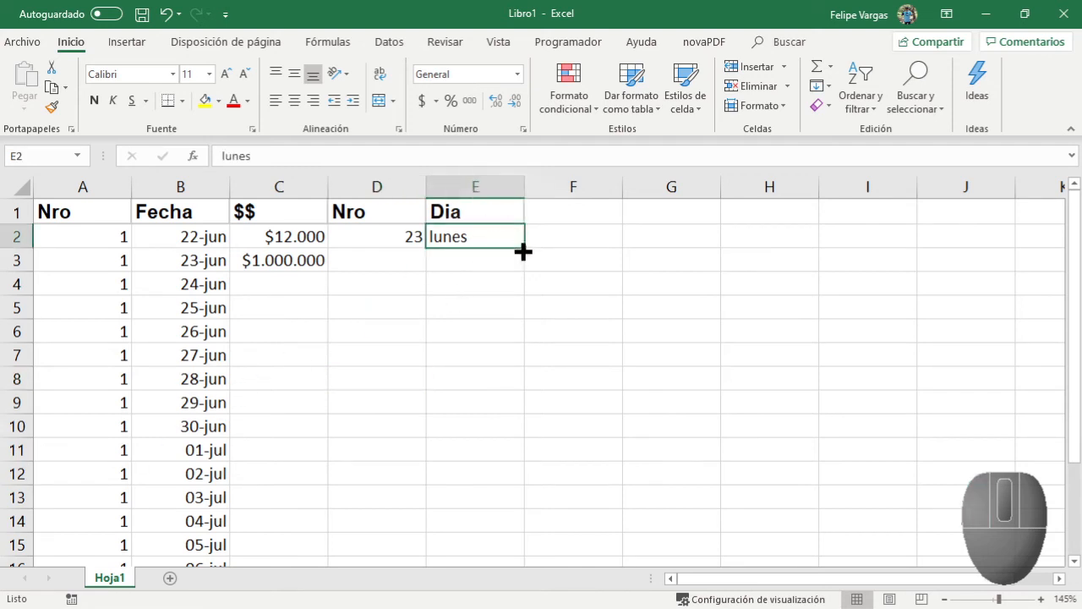
drag(525, 246, 506, 385)
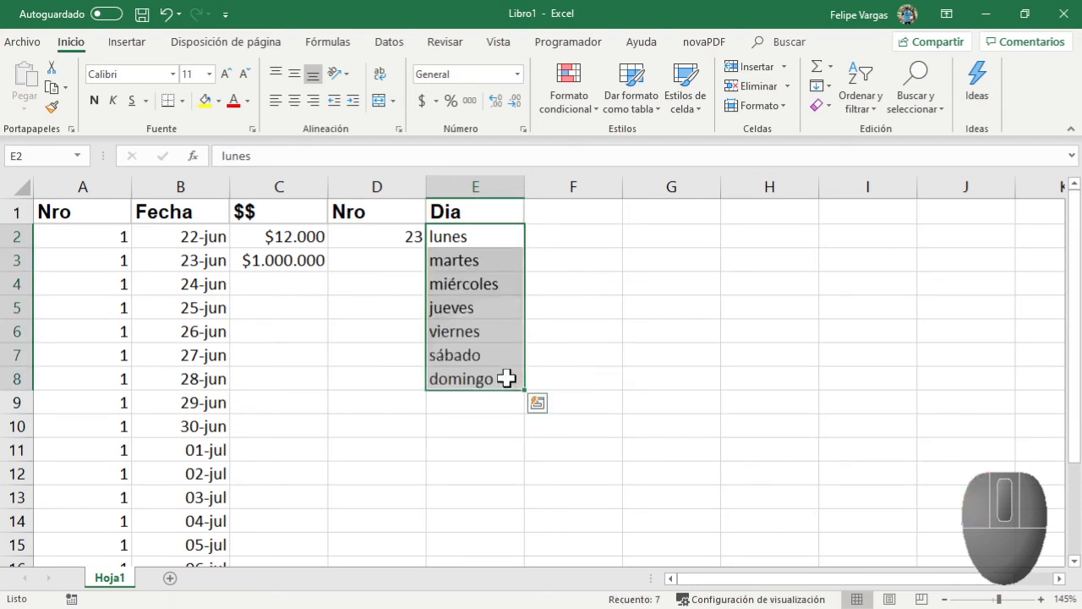
key(ctrl+q)
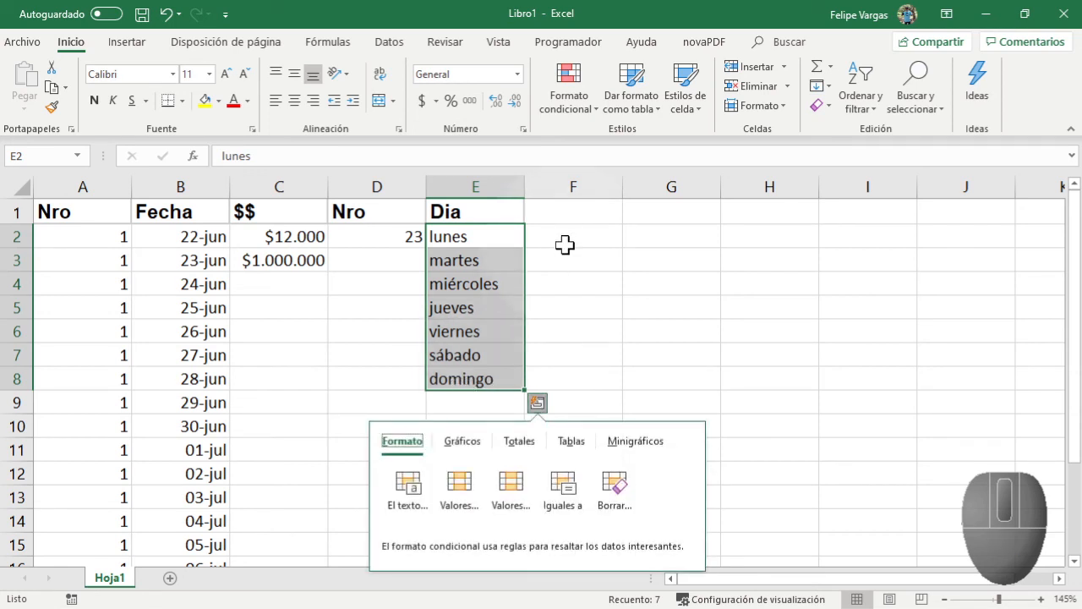
Enter enero in F2 and autofill the months down to diciembre in F13
click(565, 244)
text(enero)
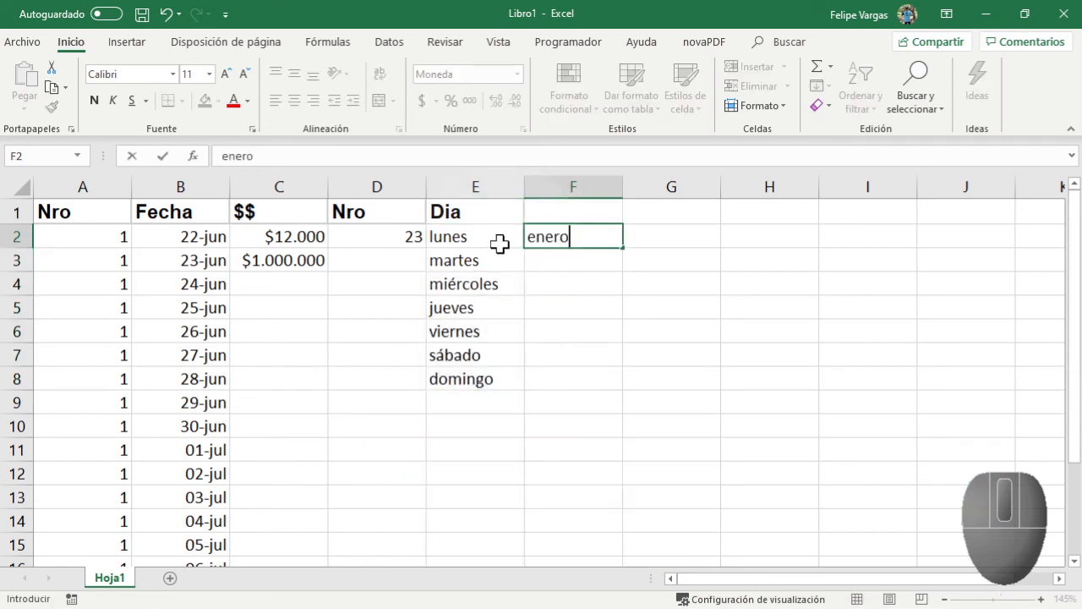
key(Return)
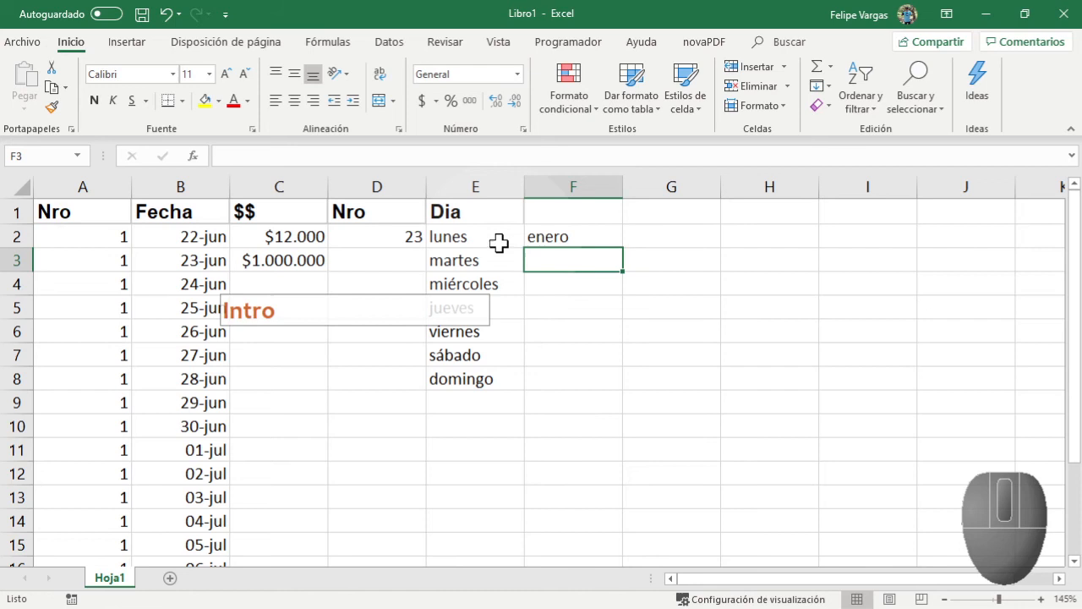
click(602, 236)
drag(623, 248, 628, 499)
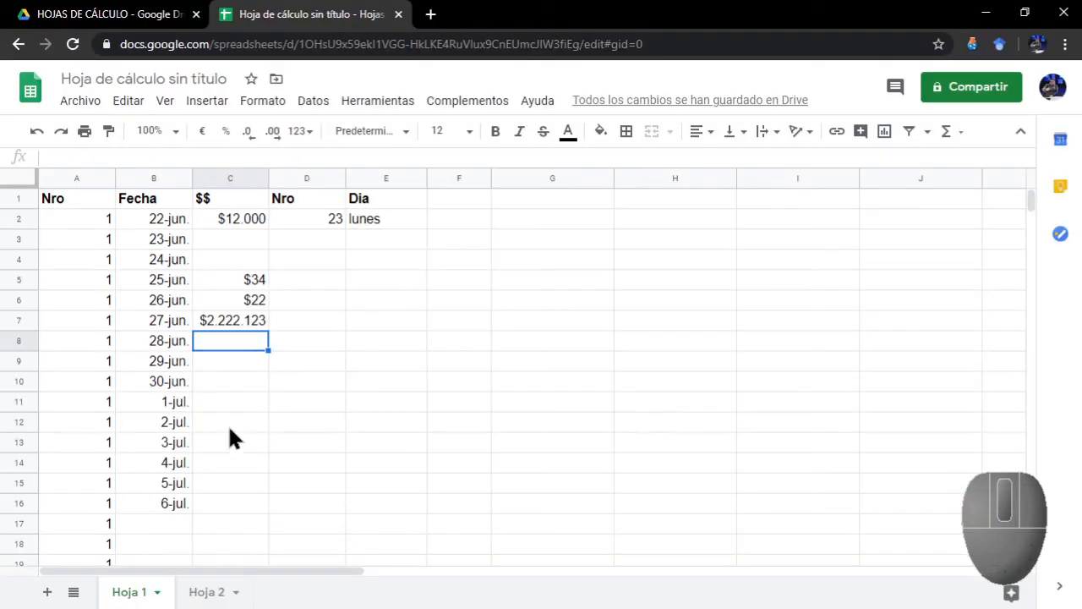
Switch to the Google Sheets spreadsheet and autofill the Dia column from lunes in E2 down to domingo in E8
click(405, 221)
drag(424, 225, 427, 325)
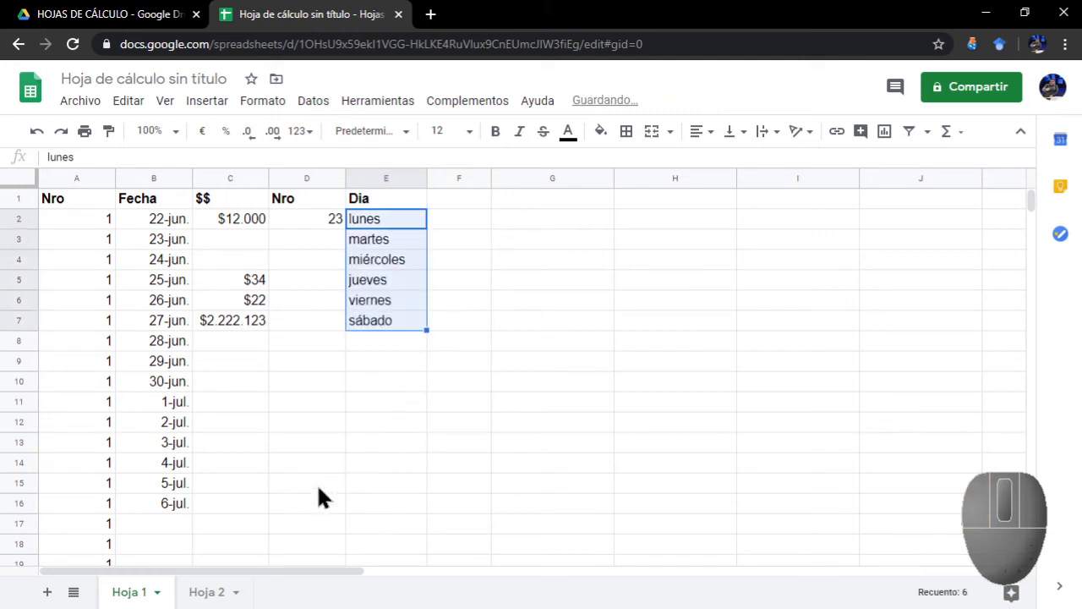
drag(426, 330, 425, 348)
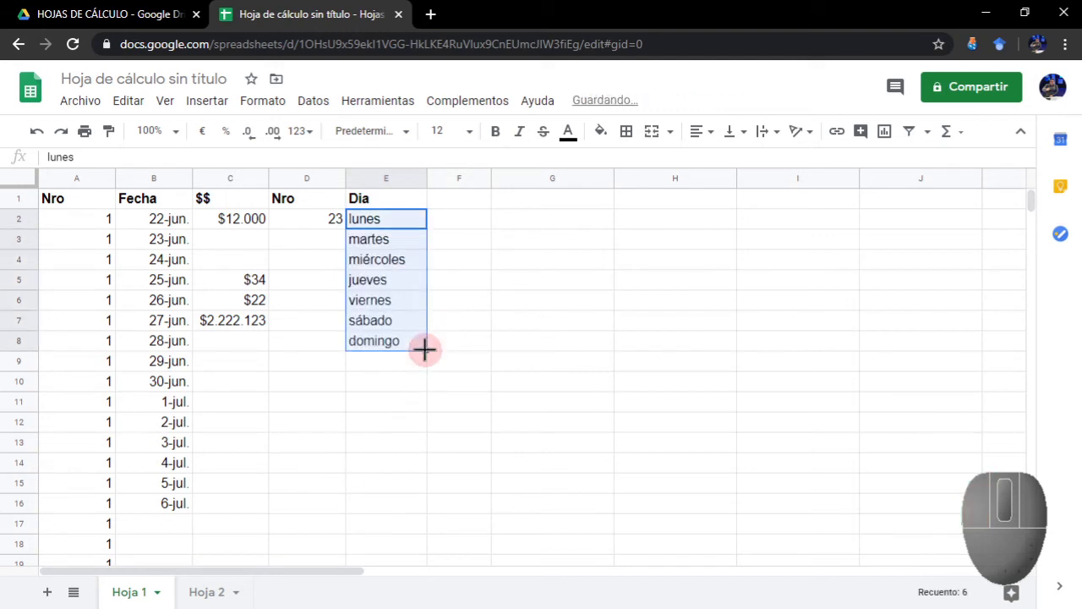
click(565, 388)
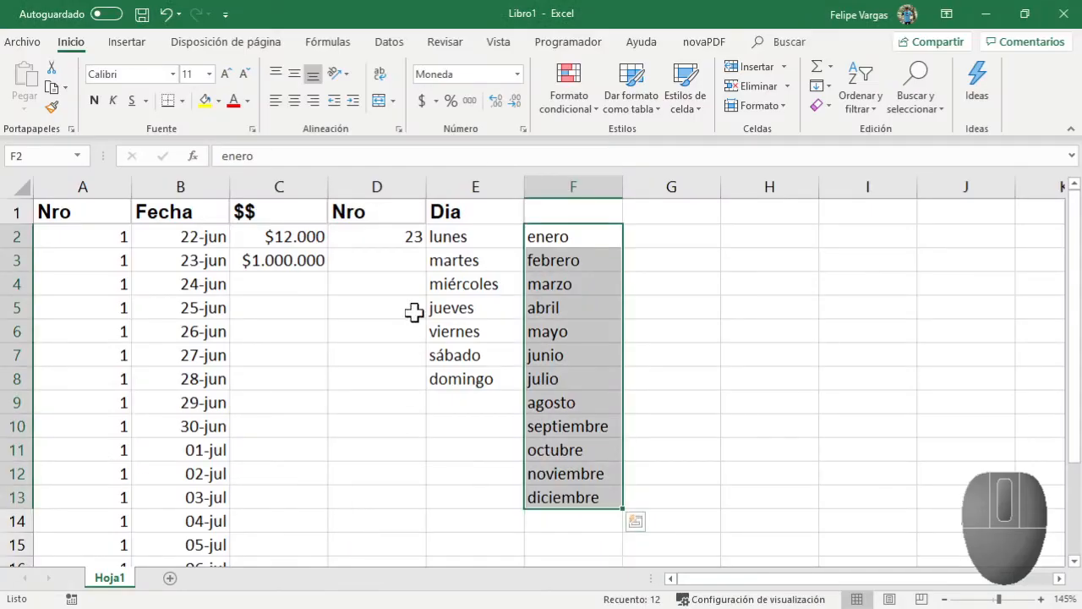
Switch back to Excel, copy the 23 in D2 down to D10, and refill that range with the Serie de relleno option
click(409, 237)
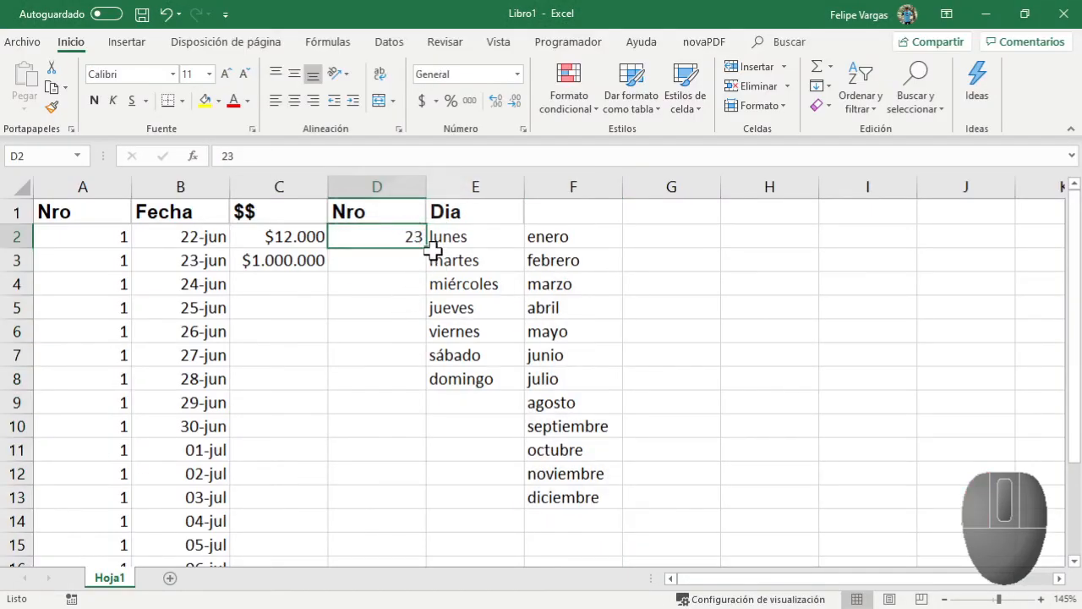
drag(425, 250, 402, 433)
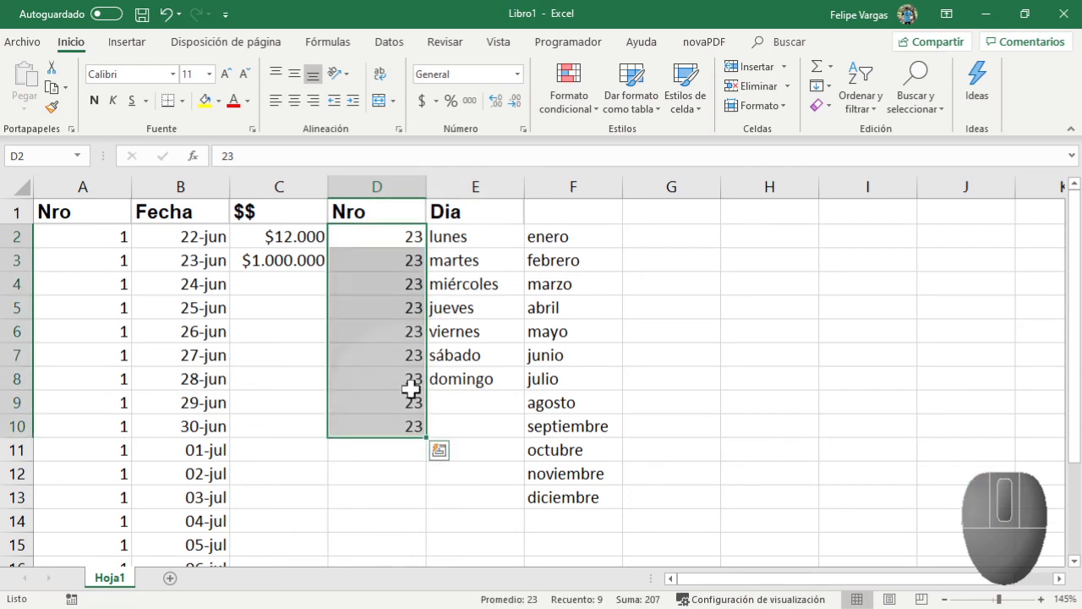
click(406, 232)
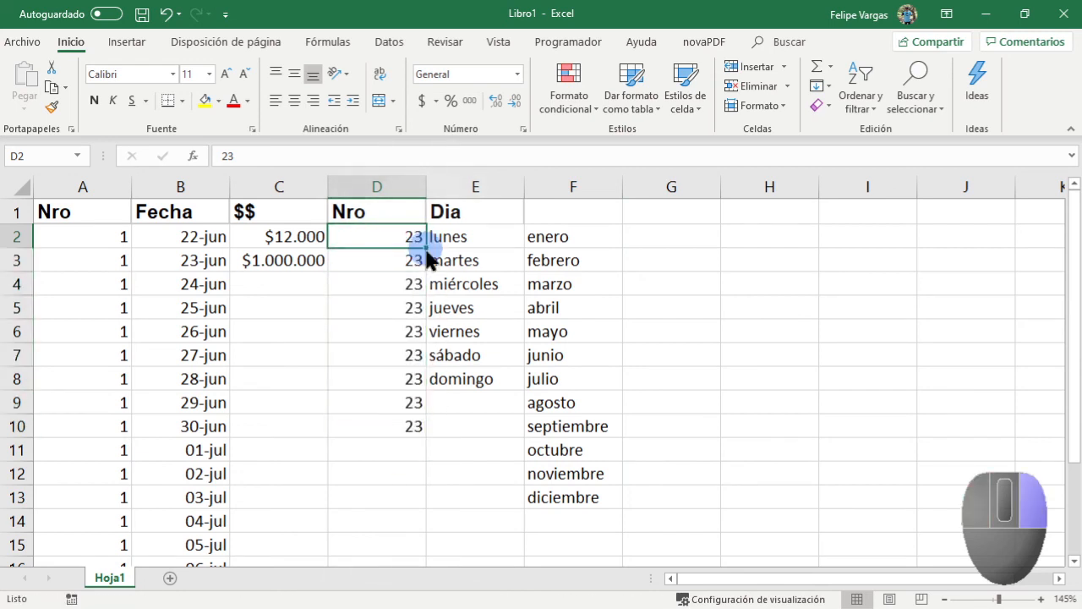
mouse_move(427, 254)
mouse_down()
mouse_move(420, 435)
mouse_move(432, 231)
mouse_move(415, 322)
mouse_move(422, 446)
mouse_up()
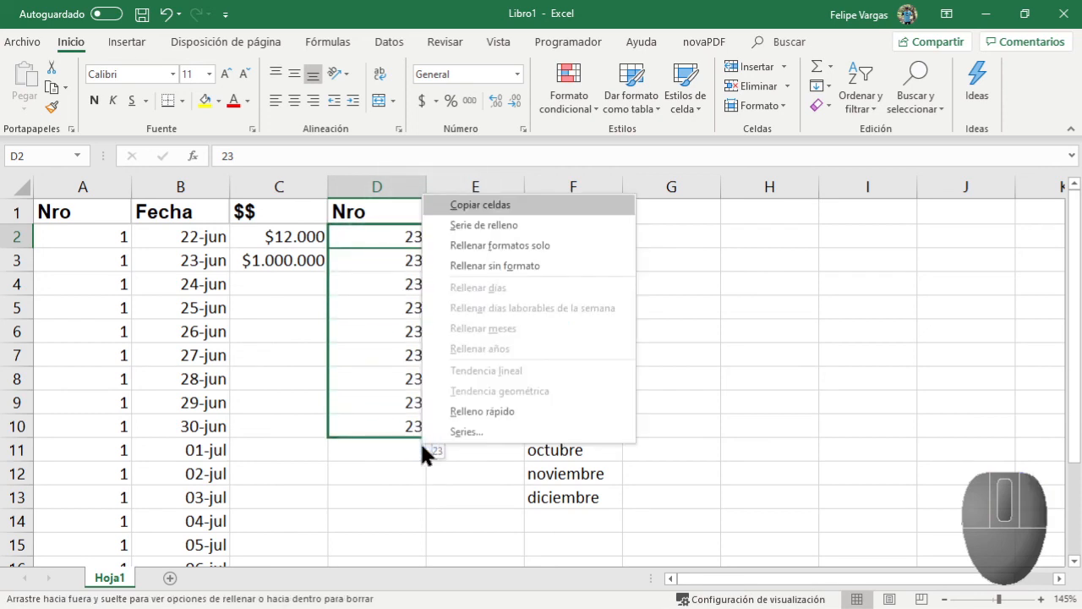
click(529, 225)
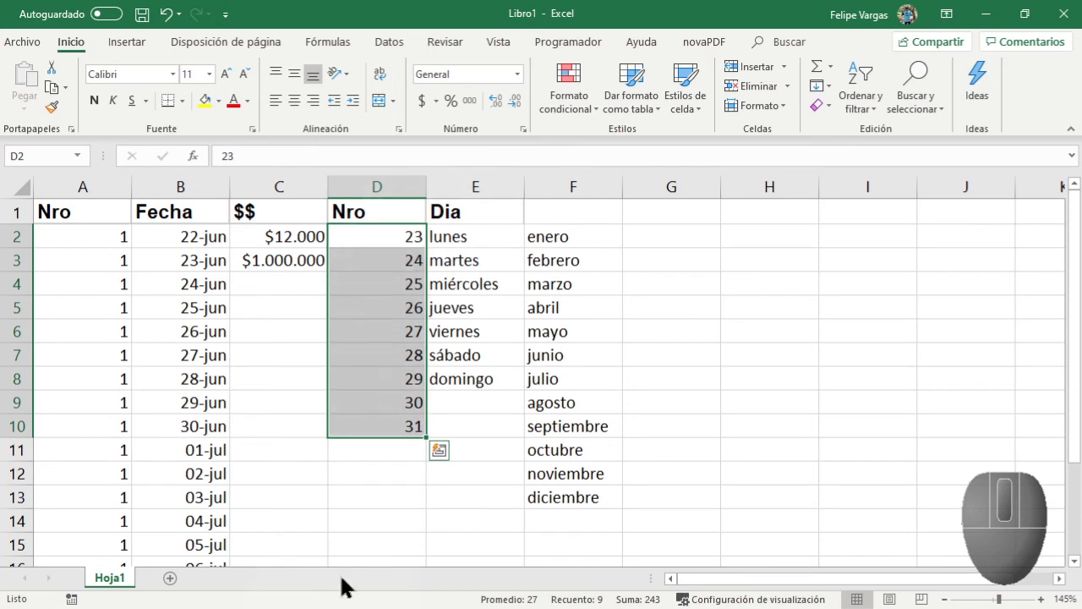
click(394, 466)
Enter 4, 6 and 8 in D2:D4 and extend the series down to 24 in D12
click(396, 240)
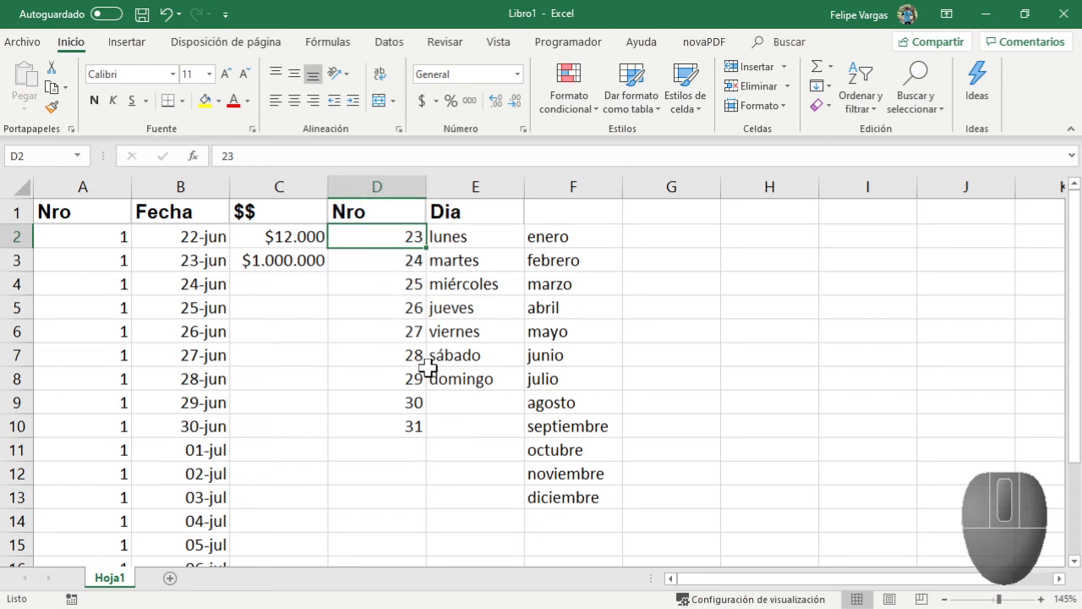
text(4)
key(Return)
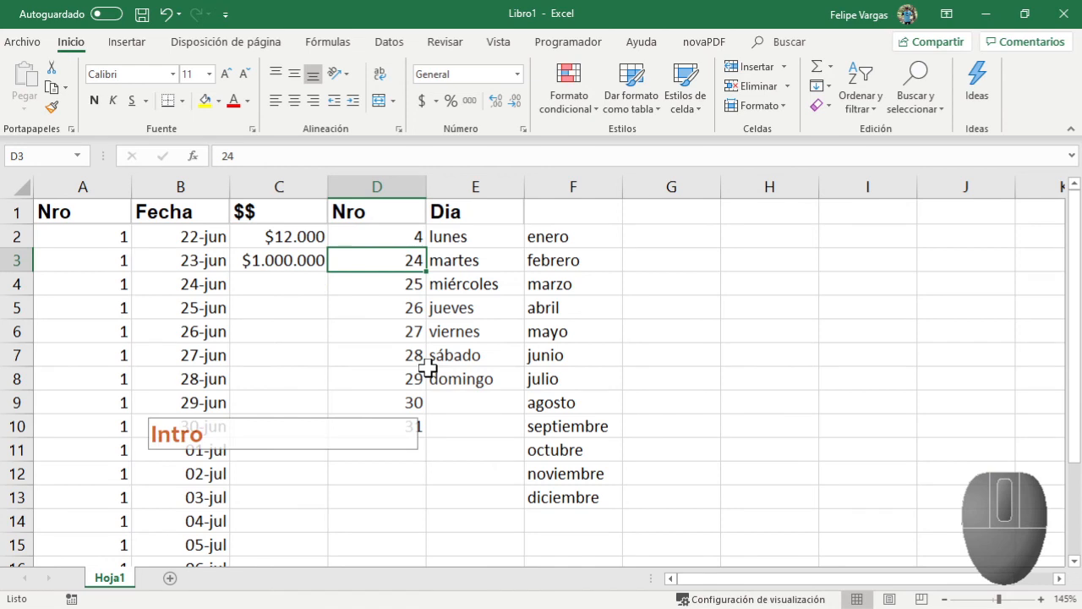
text(6)
key(Return)
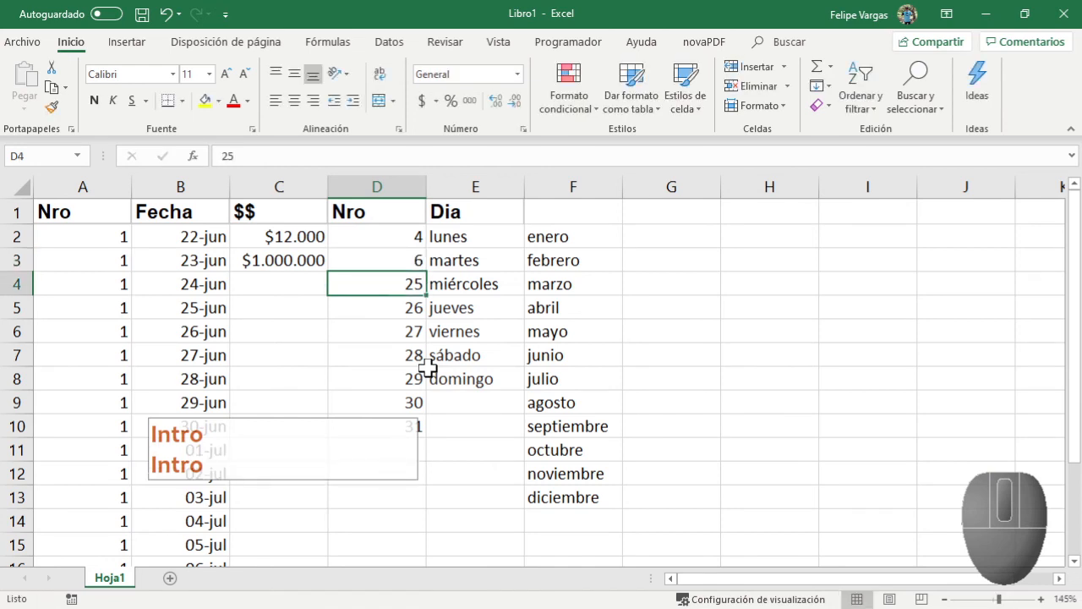
text(8)
key(Return)
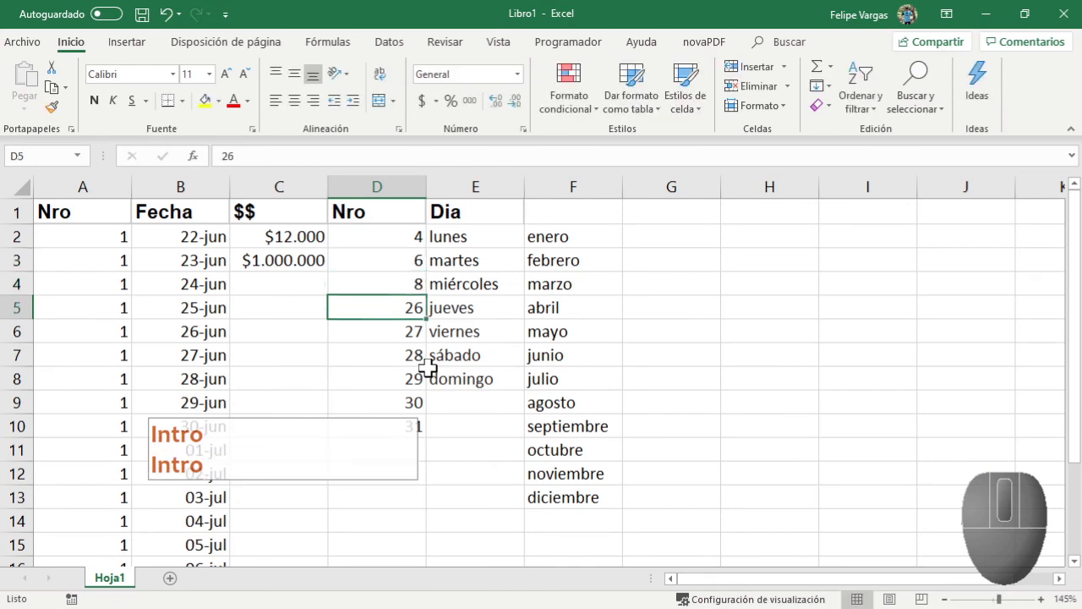
drag(403, 242, 423, 493)
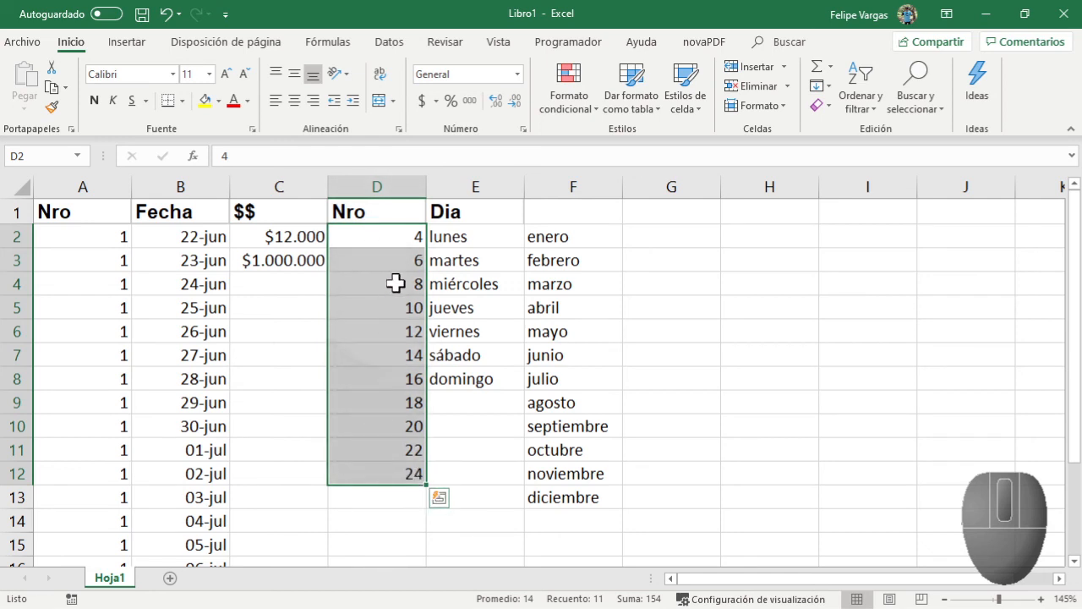
Change D2 to 3 and D4 to 9, and extend the 3, 6, 9 series down to 36 in D13
click(398, 235)
text(4)
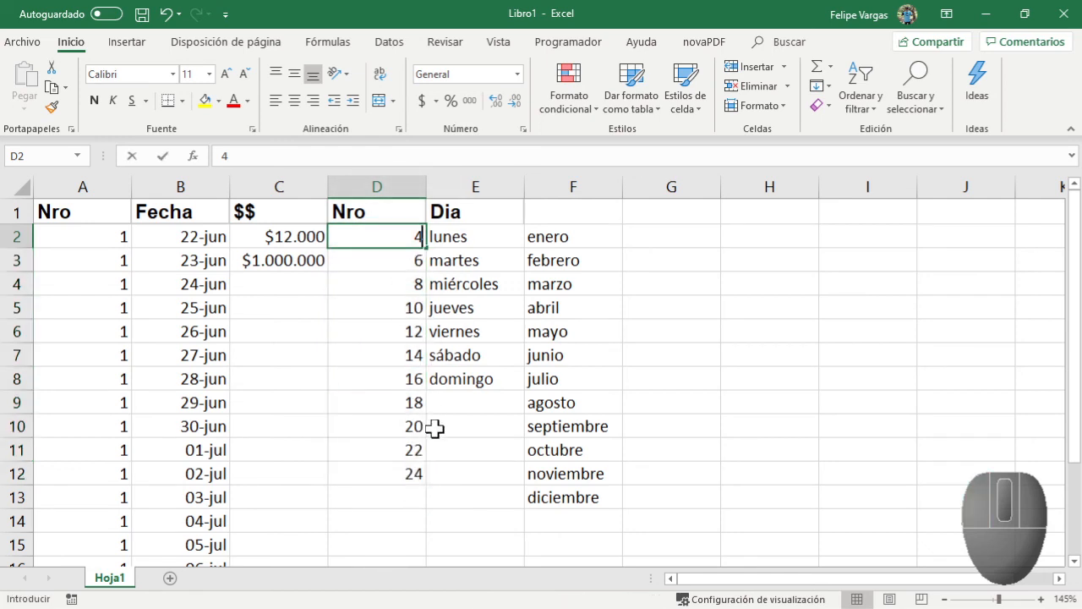
key(BackSpace)
text(3)
key(Return)
key(Return)
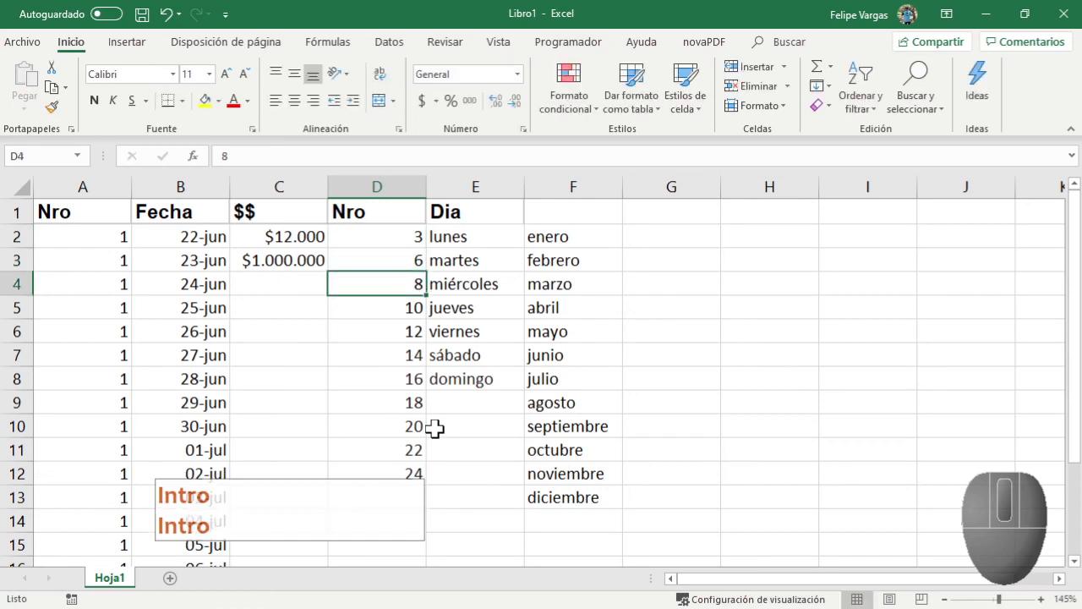
text(9)
key(Return)
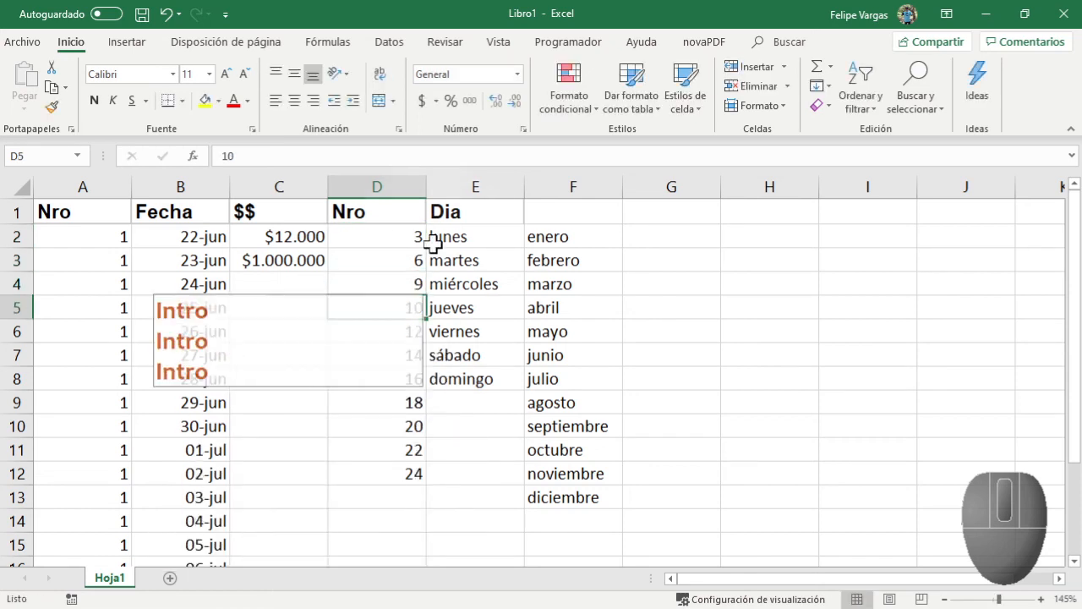
drag(414, 237, 459, 508)
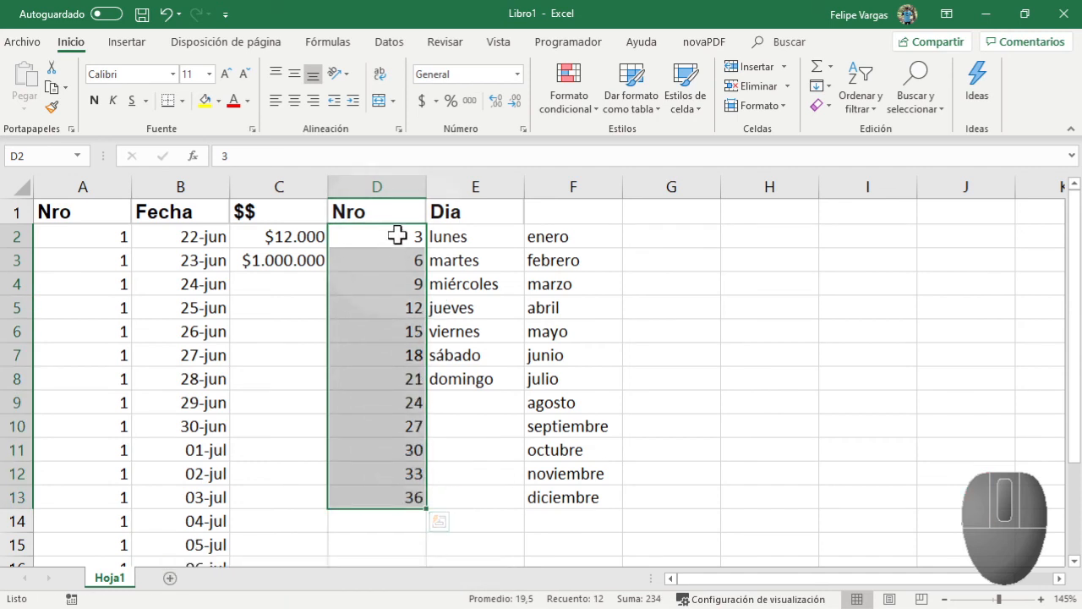
drag(397, 236, 389, 516)
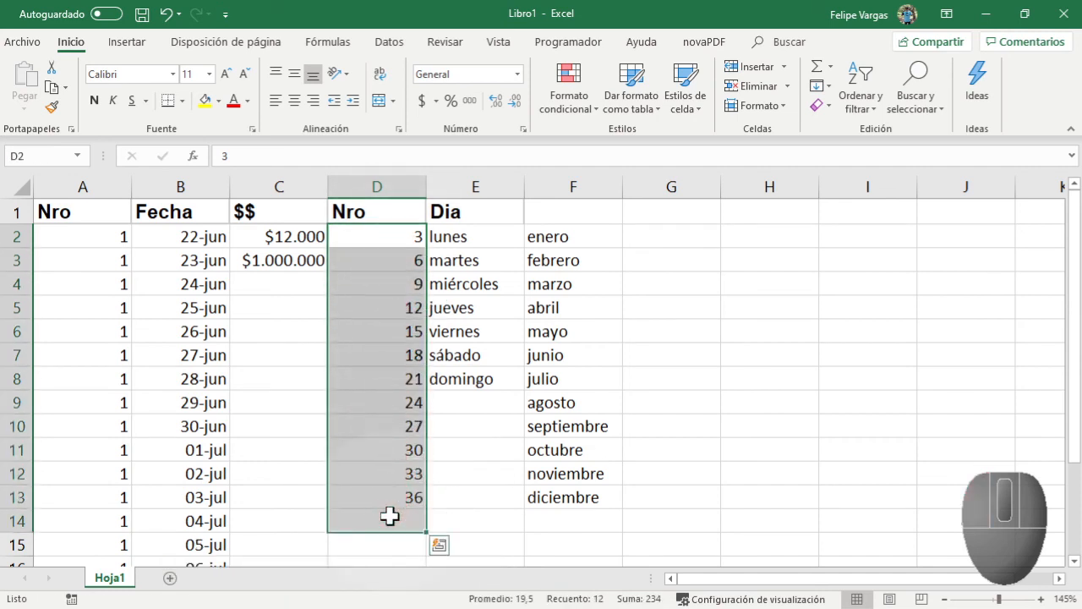
Clear the selected numbers in the second Nro column, and enter 2 in D2 and 4 in D4, leaving D3 blank
key(Delete)
click(393, 247)
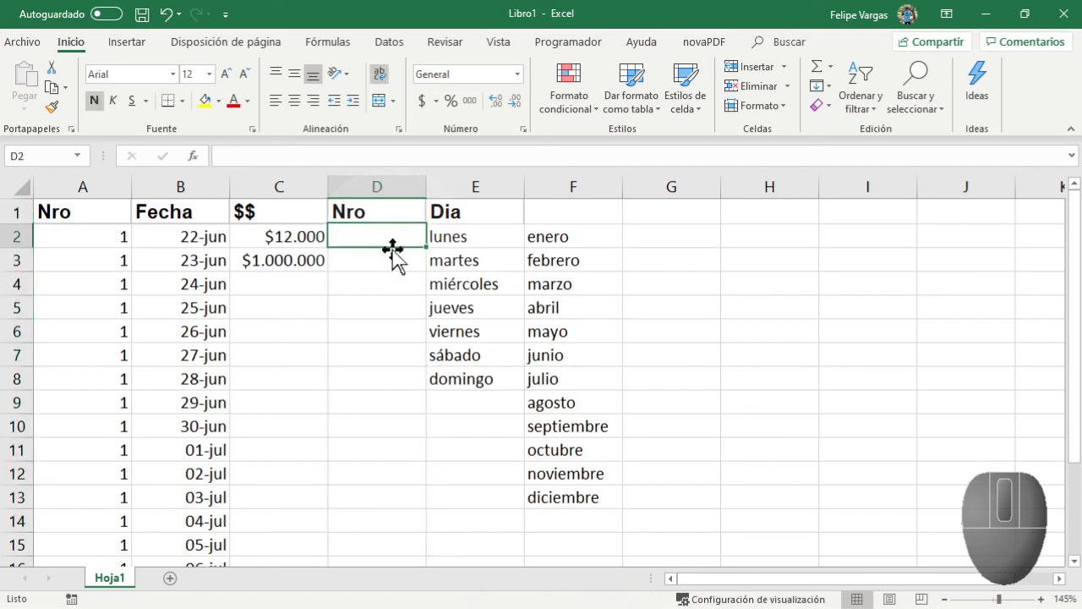
text(2)
key(Return)
key(Return)
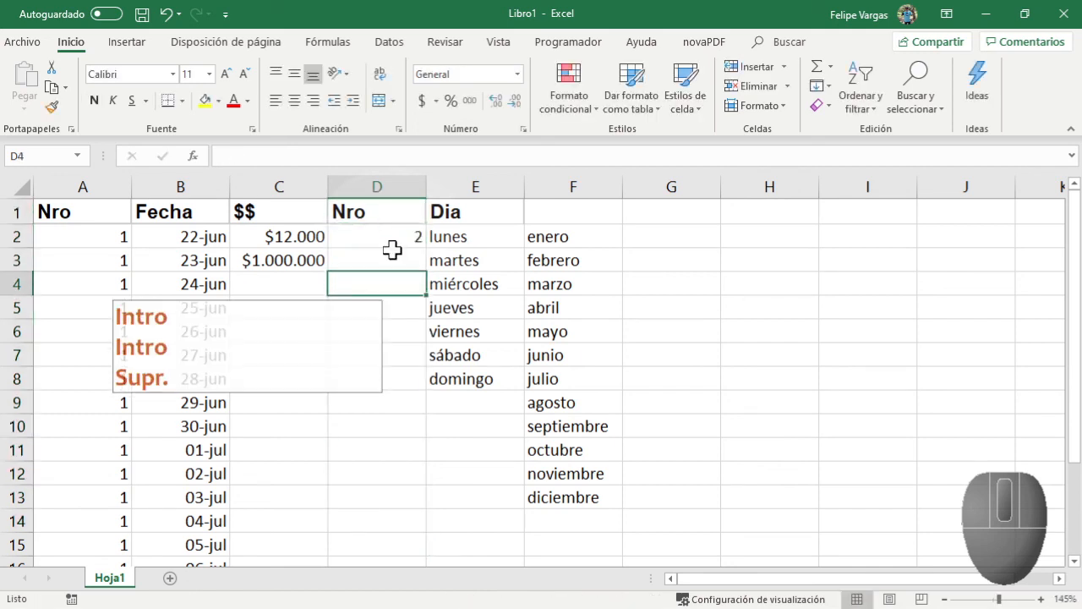
text(4)
key(Return)
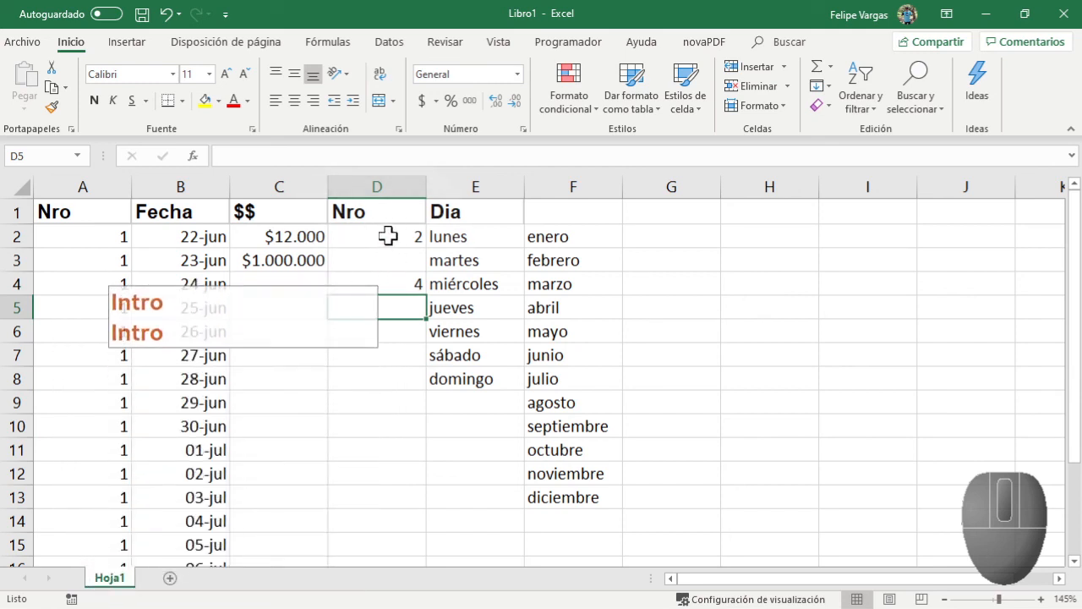
Extend the alternating number-and-blank pattern of D2:D5 down column D to row 17
drag(388, 236, 396, 307)
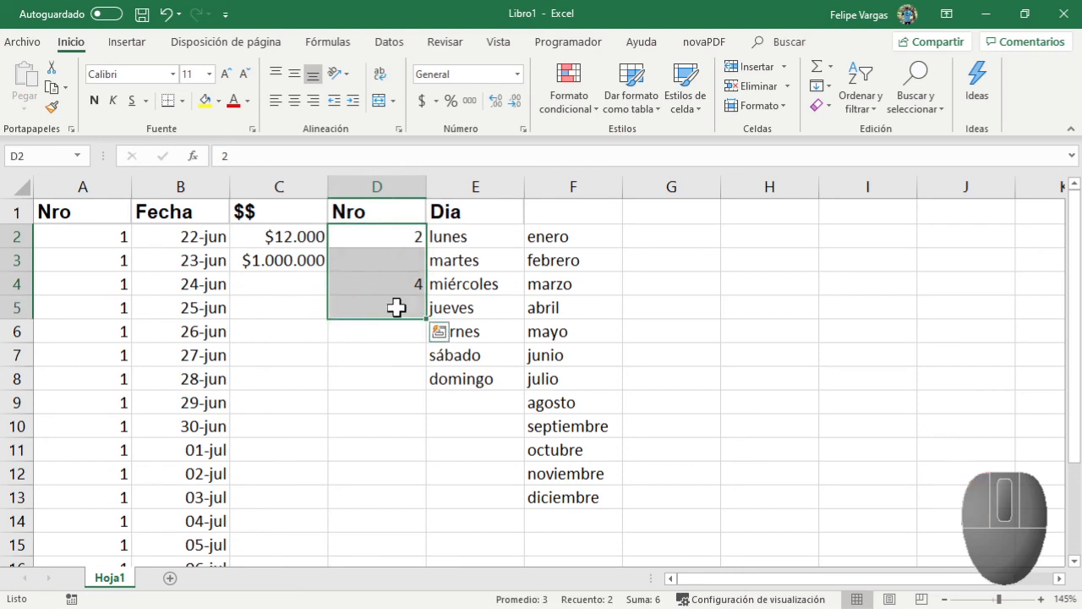
click(384, 313)
drag(389, 236, 446, 544)
scroll(476, 532, up, 1)
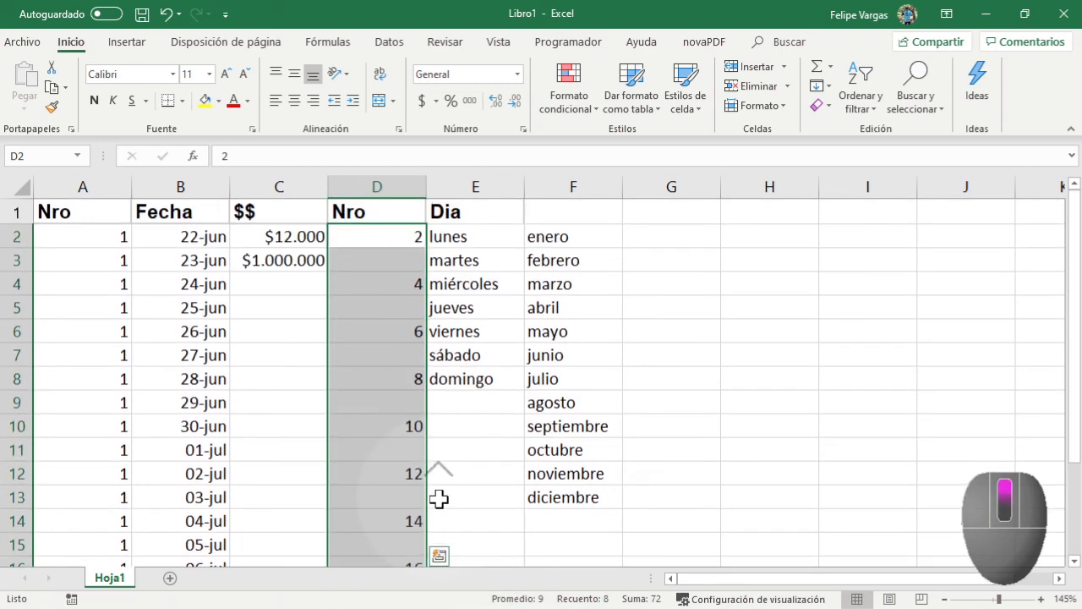
scroll(375, 517, down, 2)
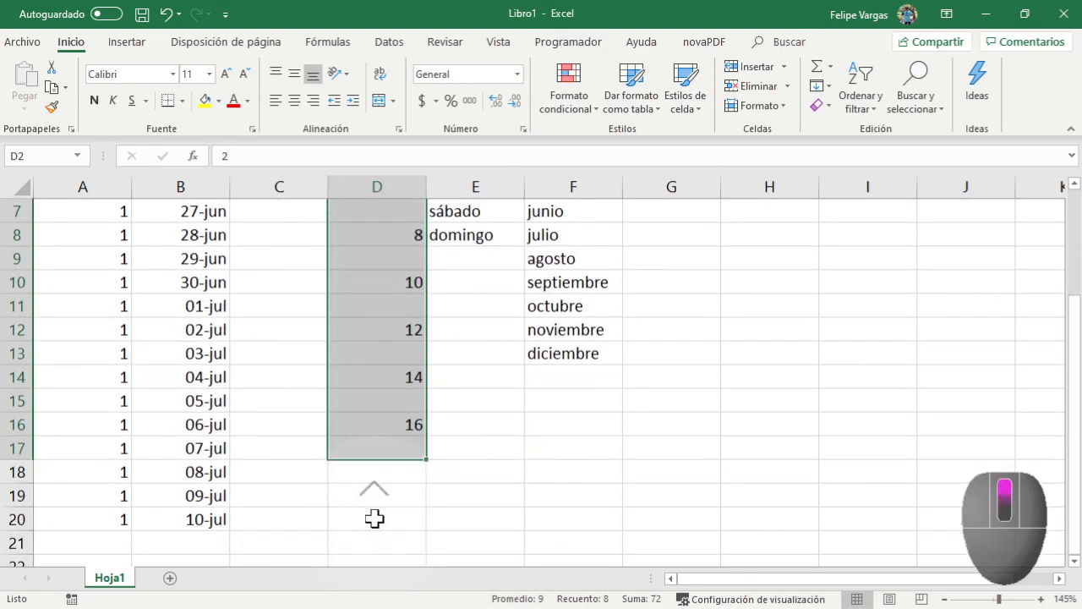
scroll(375, 516, up, 2)
Try extending the pattern from only D2:D4 down to D14, check the resulting spacing, and undo that fill
drag(390, 237, 398, 279)
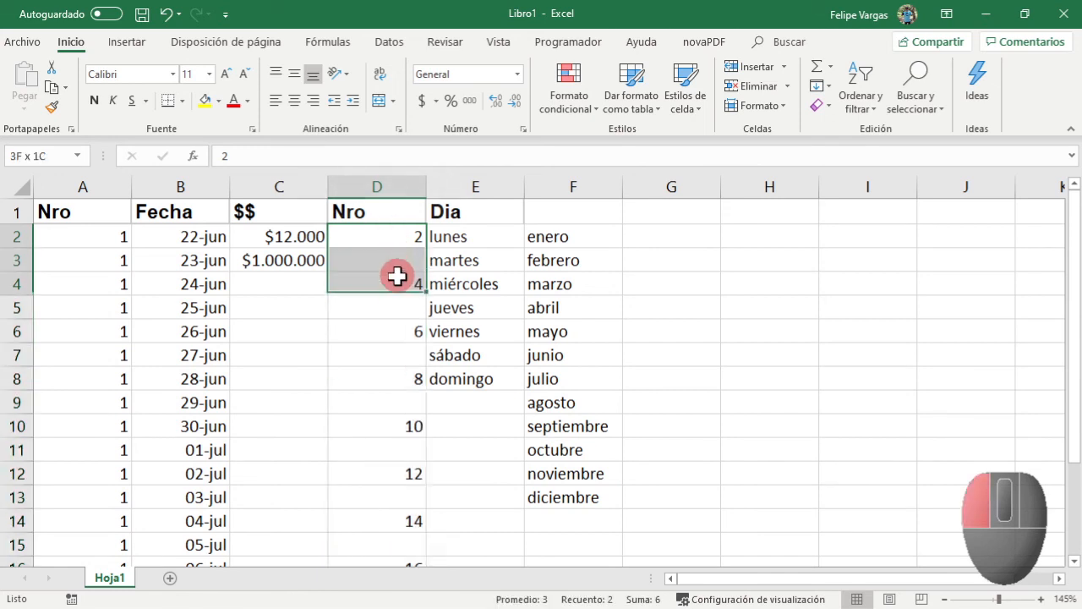
click(408, 307)
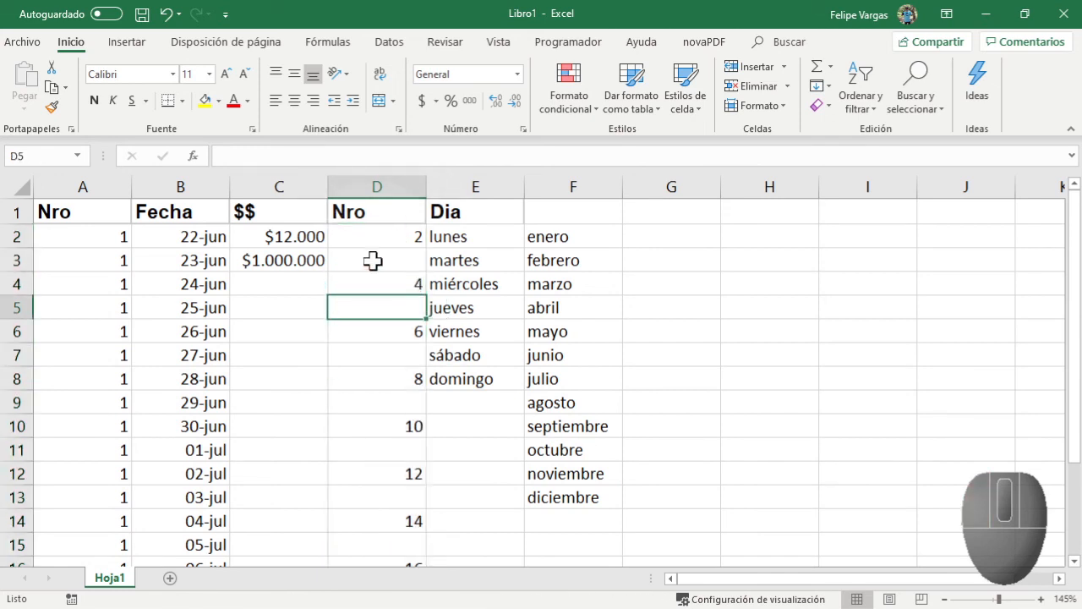
drag(380, 238, 422, 529)
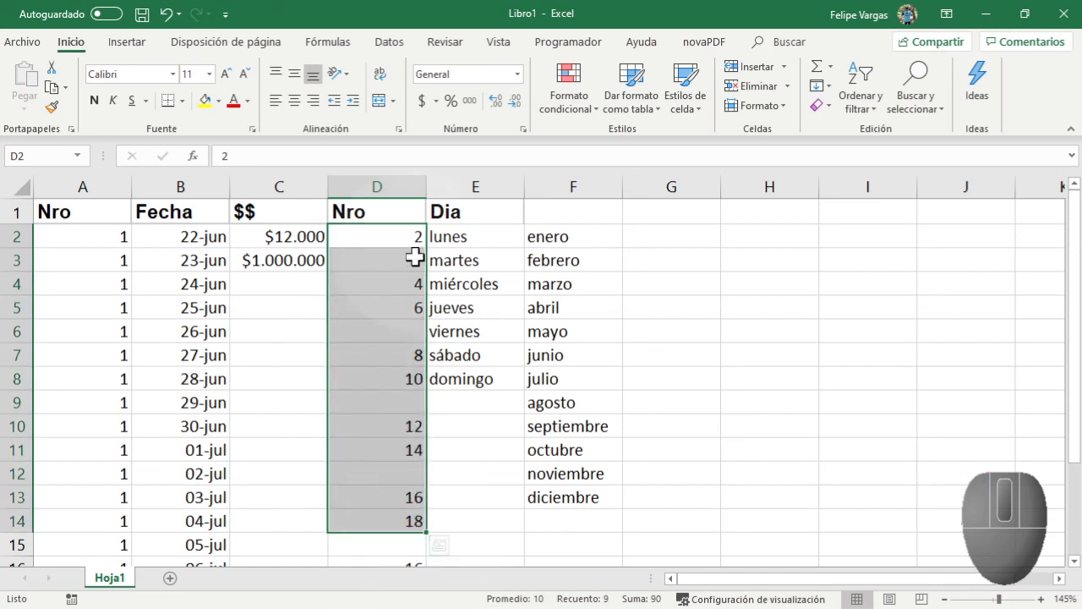
click(402, 302)
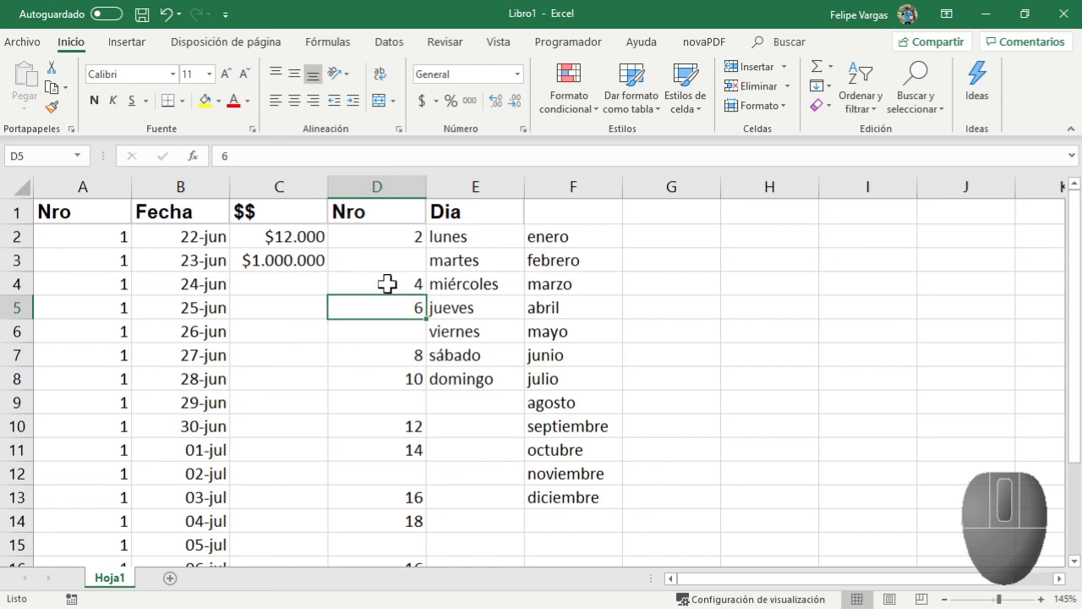
drag(386, 284, 391, 313)
drag(405, 400, 404, 450)
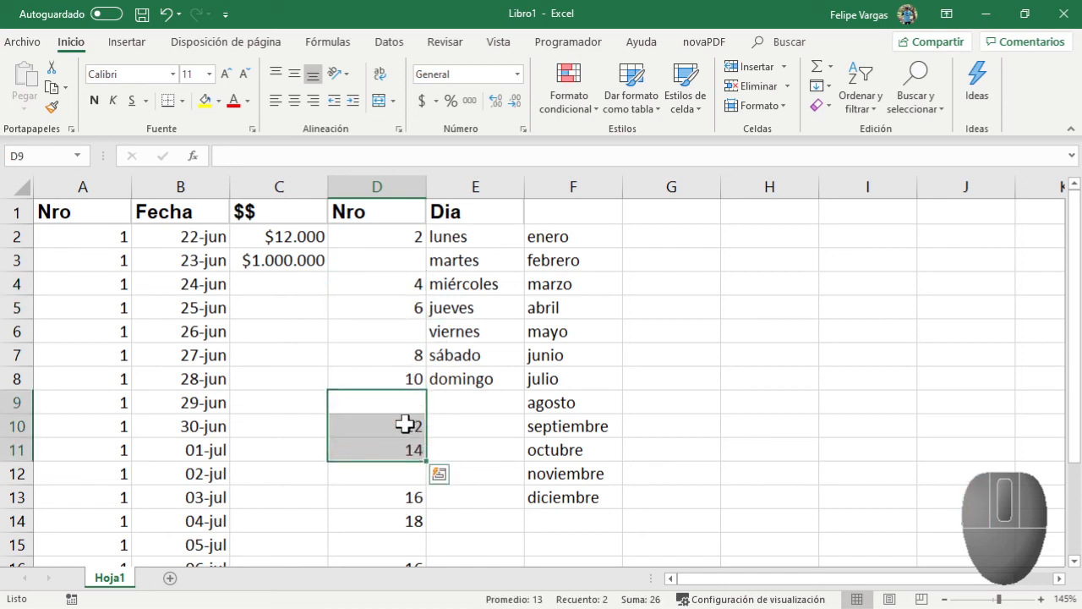
key(ctrl+z)
Clear D2:D18 and enter 1 in D2 and 2 in D3
click(404, 254)
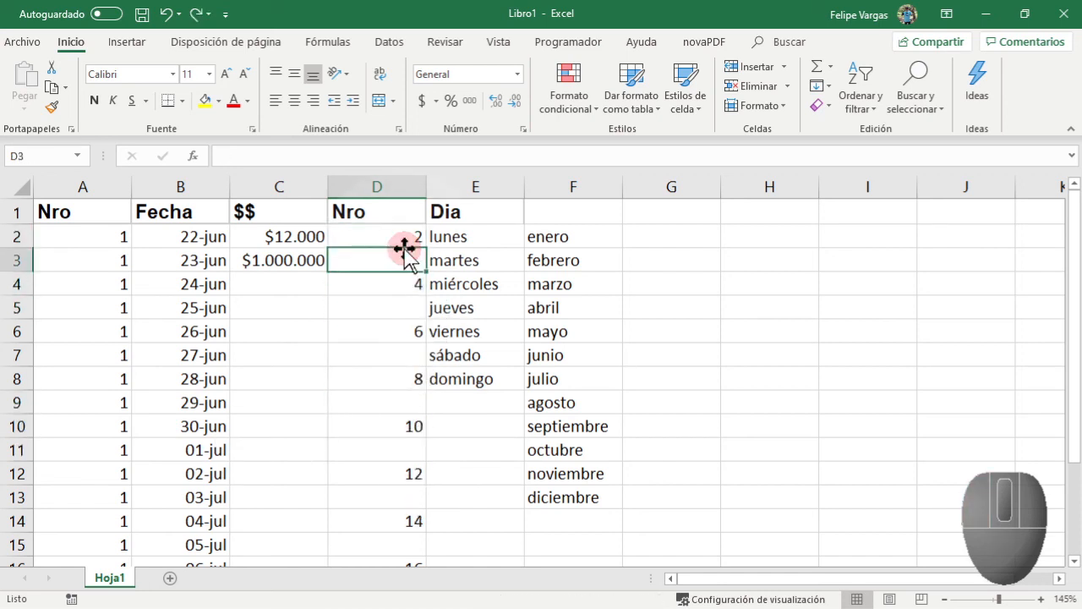
drag(389, 235, 360, 489)
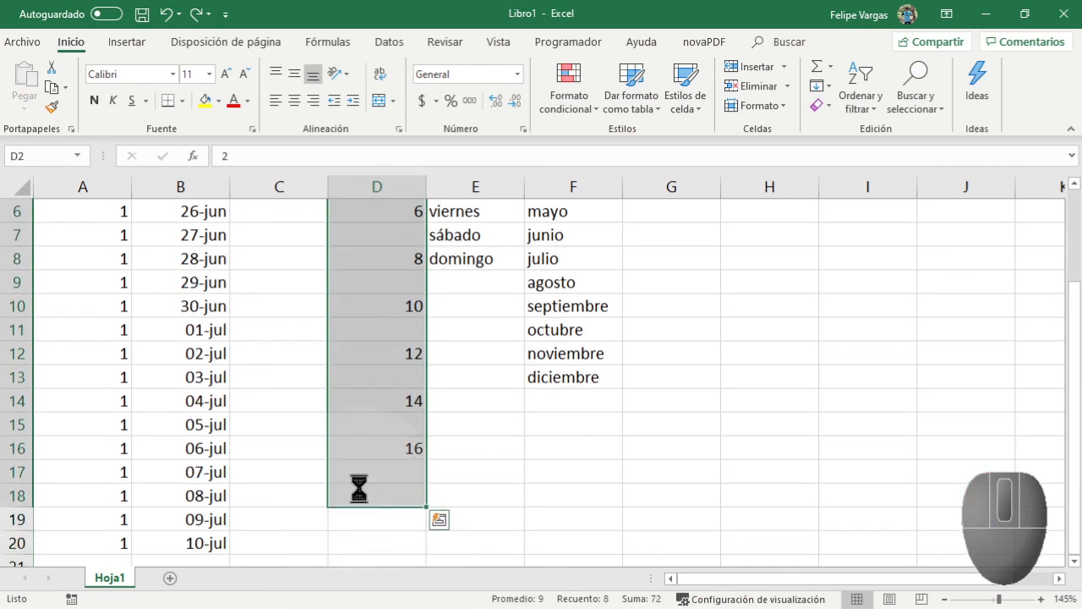
key(Delete)
drag(375, 234, 406, 242)
text(1)
click(394, 275)
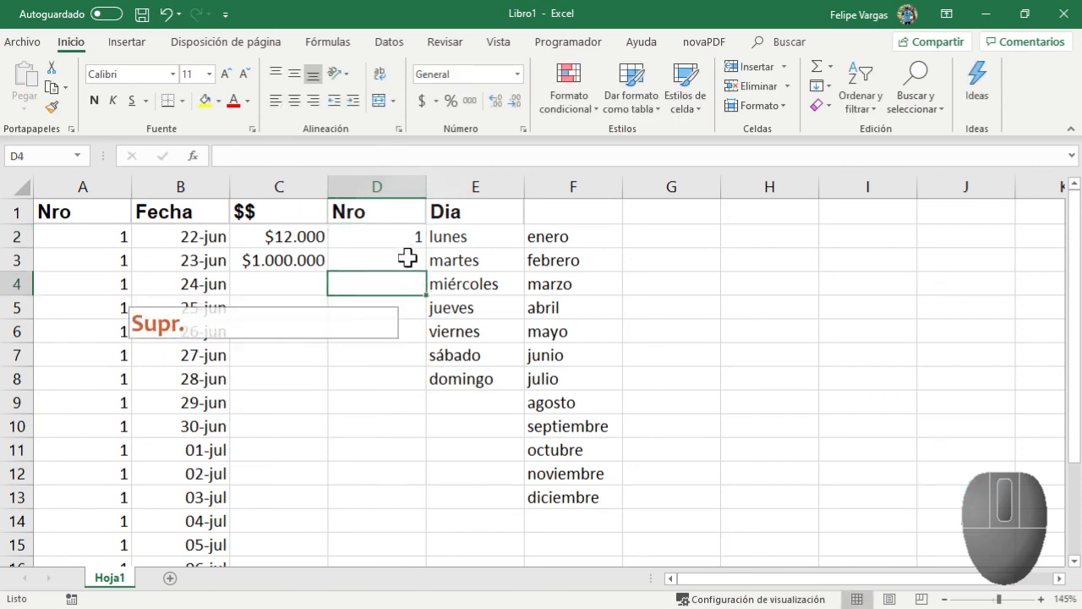
click(408, 257)
text(2)
click(358, 321)
Autofill the 1, 2 series from D2:D3 down to 19 in D20, matching the length of the neighbouring data
drag(411, 238, 402, 257)
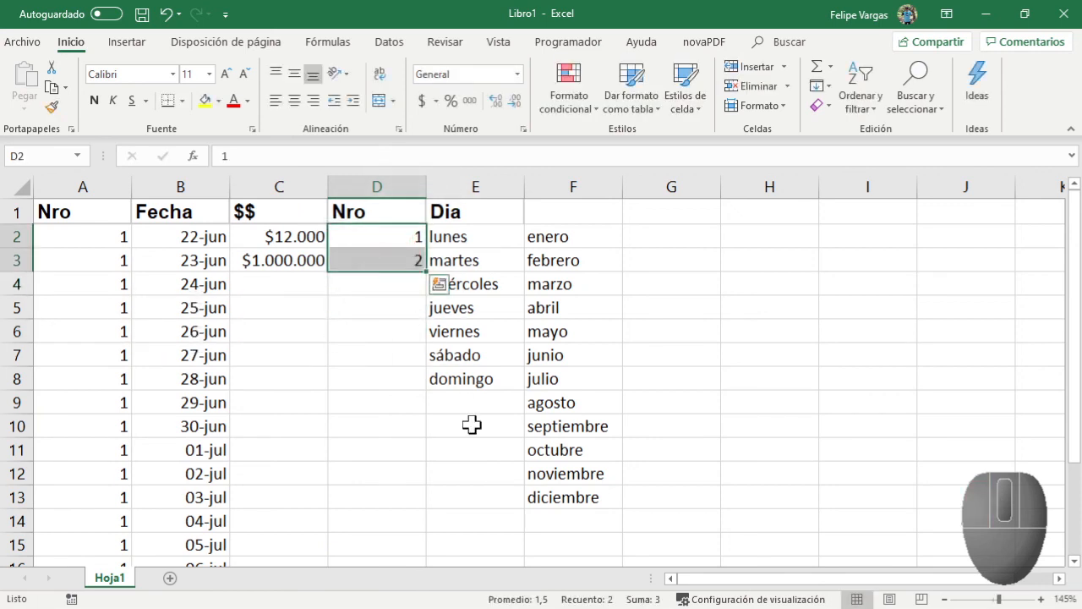
double_click(427, 271)
scroll(517, 527, down, 3)
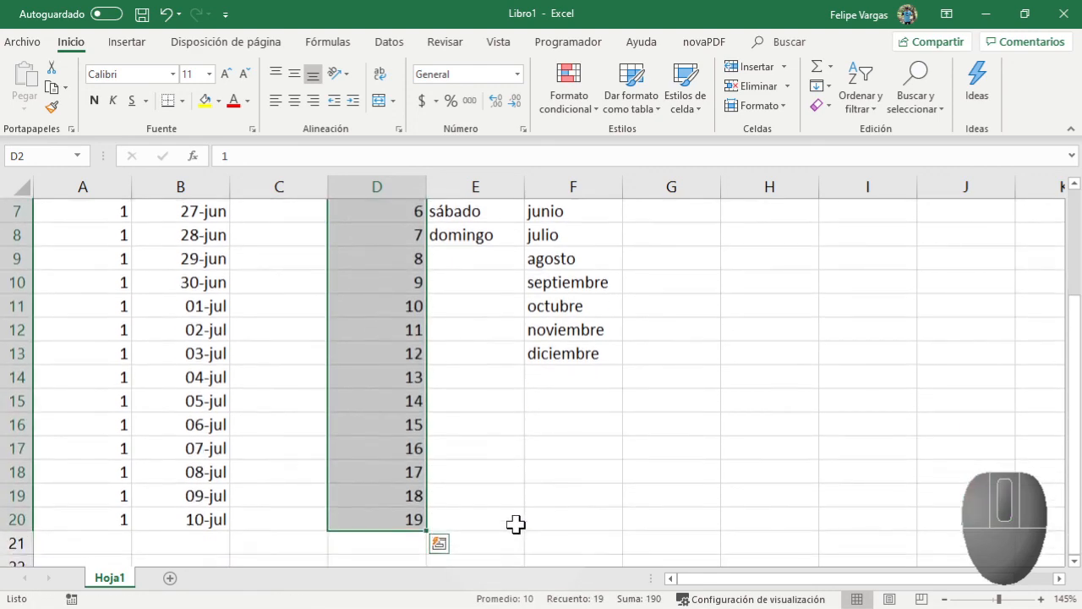
scroll(437, 437, up, 3)
scroll(390, 388, down, 3)
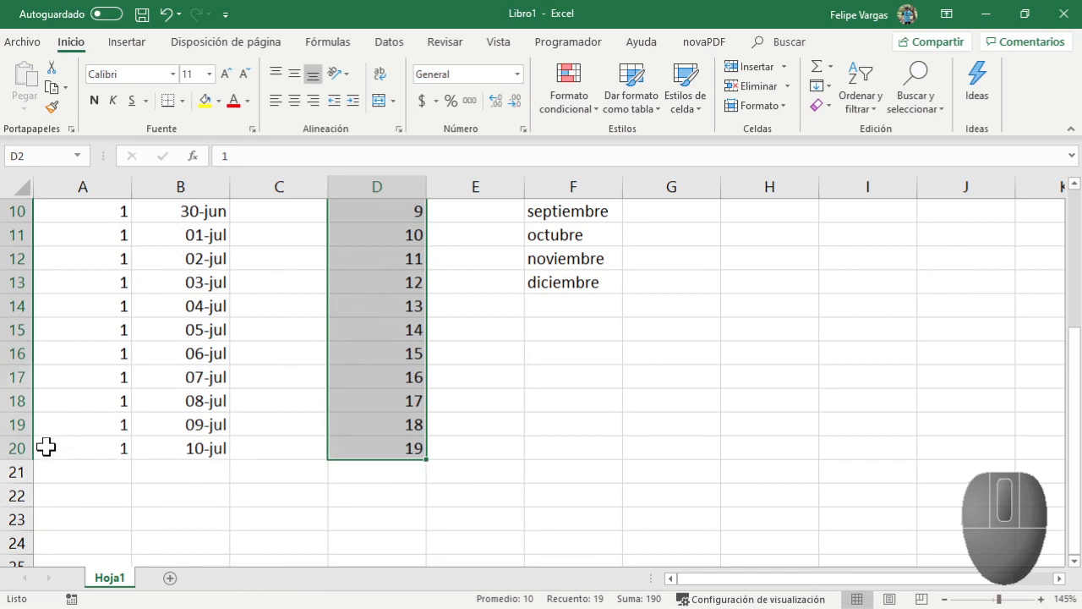
scroll(423, 386, up, 3)
Refill D2:D3 down to D20 with the Copiar celdas option so that 1 and 2 repeat
drag(398, 237, 396, 262)
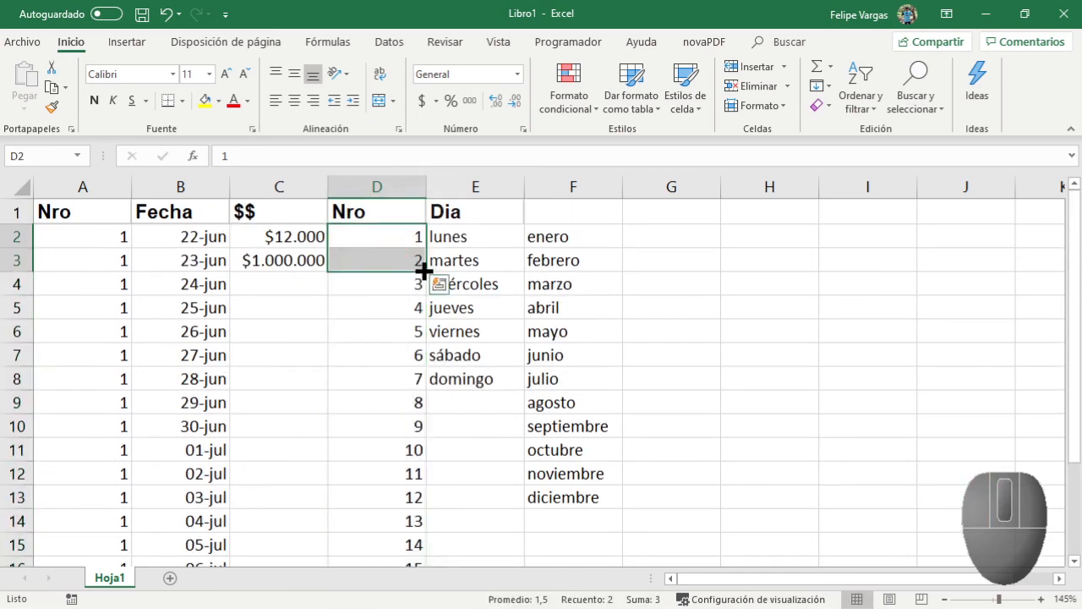
drag(423, 269, 407, 521)
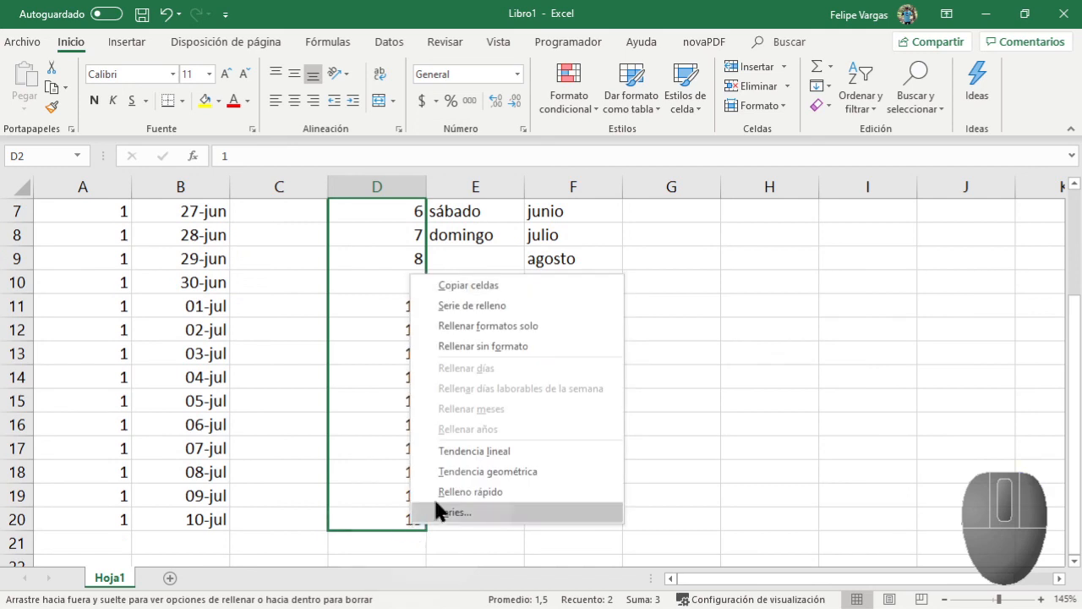
click(483, 285)
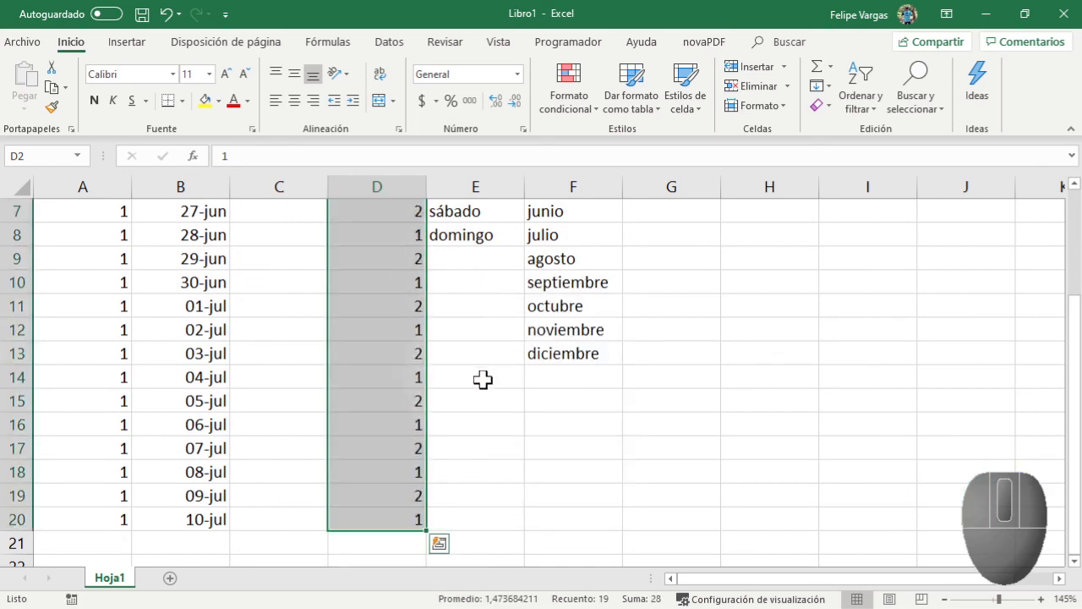
scroll(456, 397, up, 2)
click(407, 288)
drag(408, 289, 381, 512)
scroll(384, 515, up, 2)
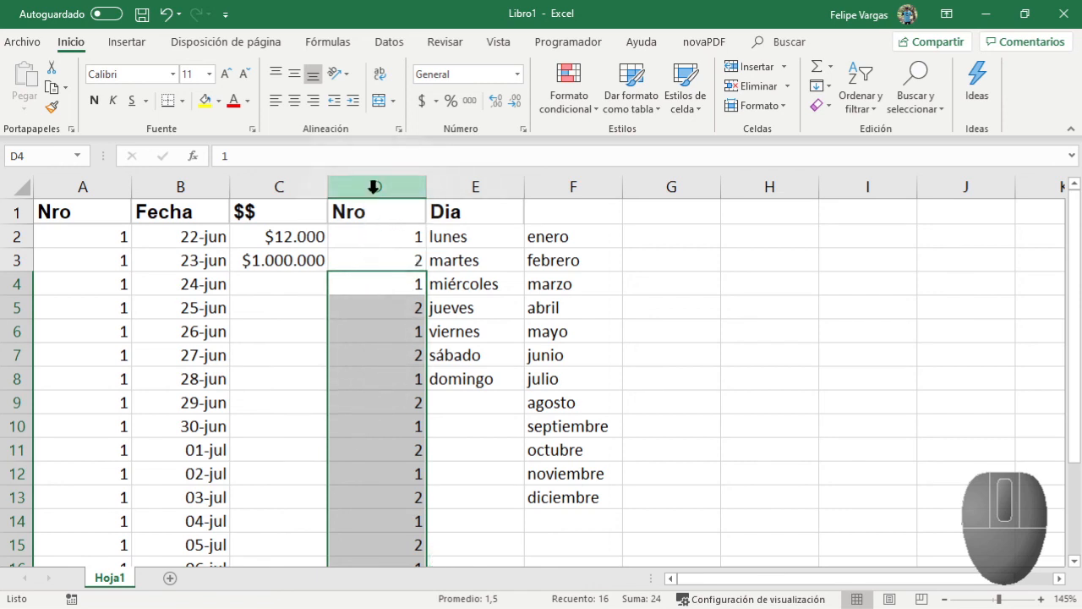
click(275, 247)
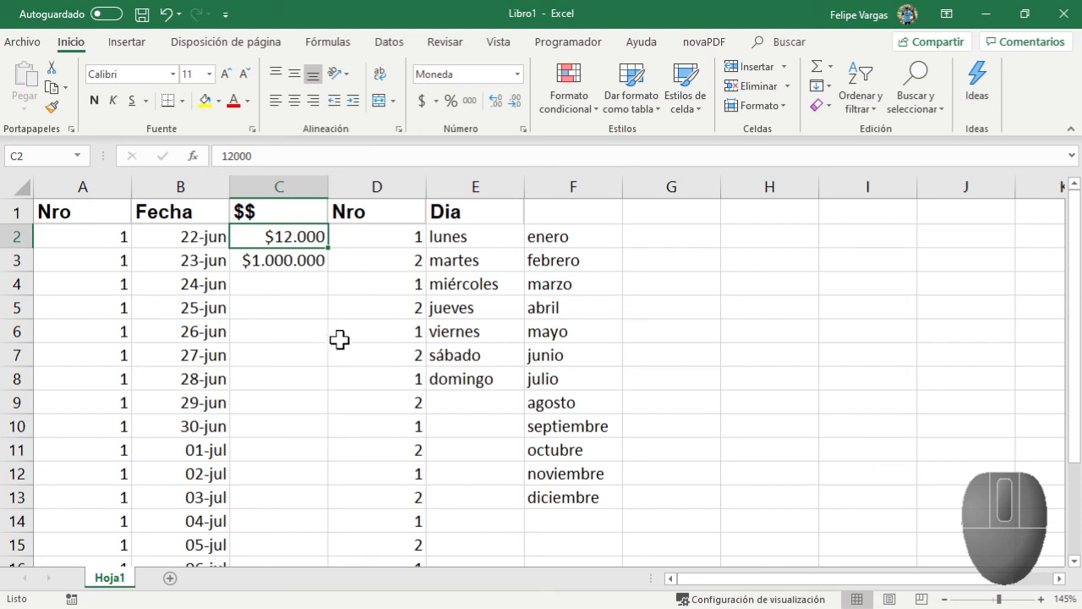
scroll(288, 306, down, 1)
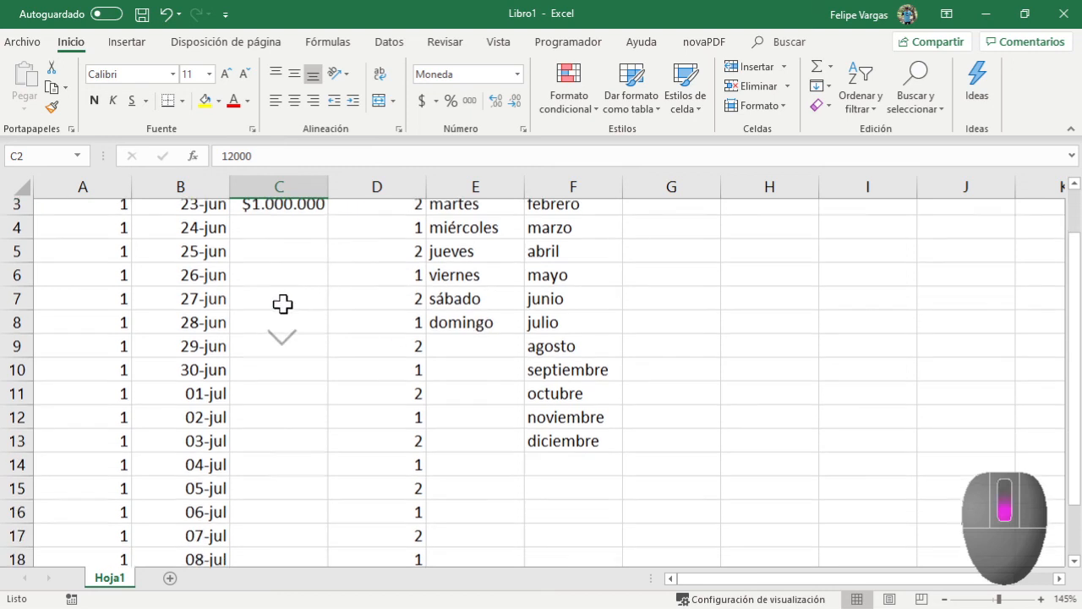
scroll(355, 296, up, 1)
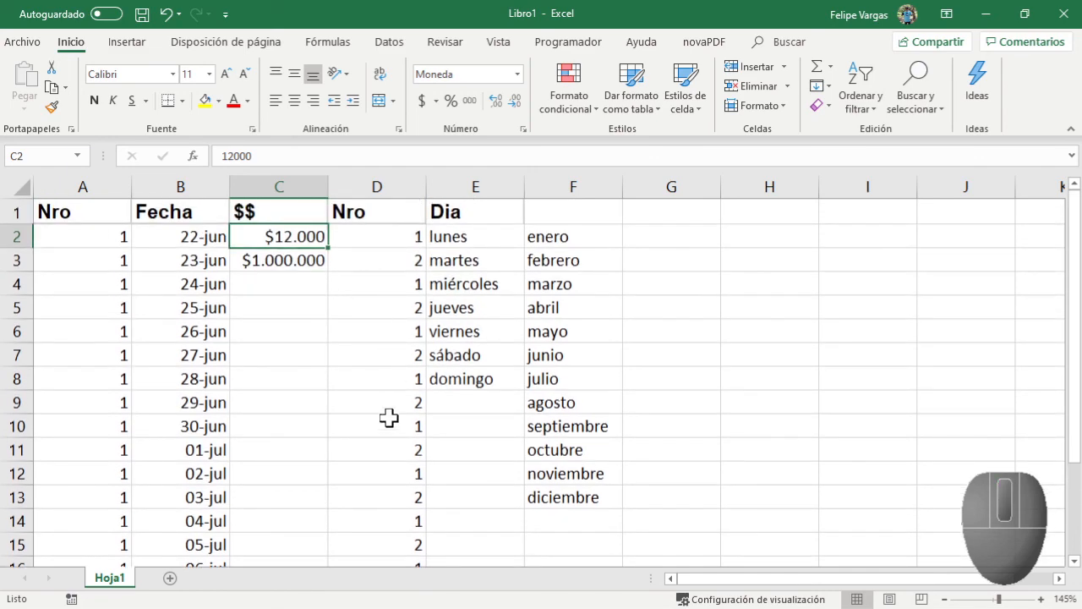
scroll(356, 498, down, 3)
scroll(353, 498, up, 3)
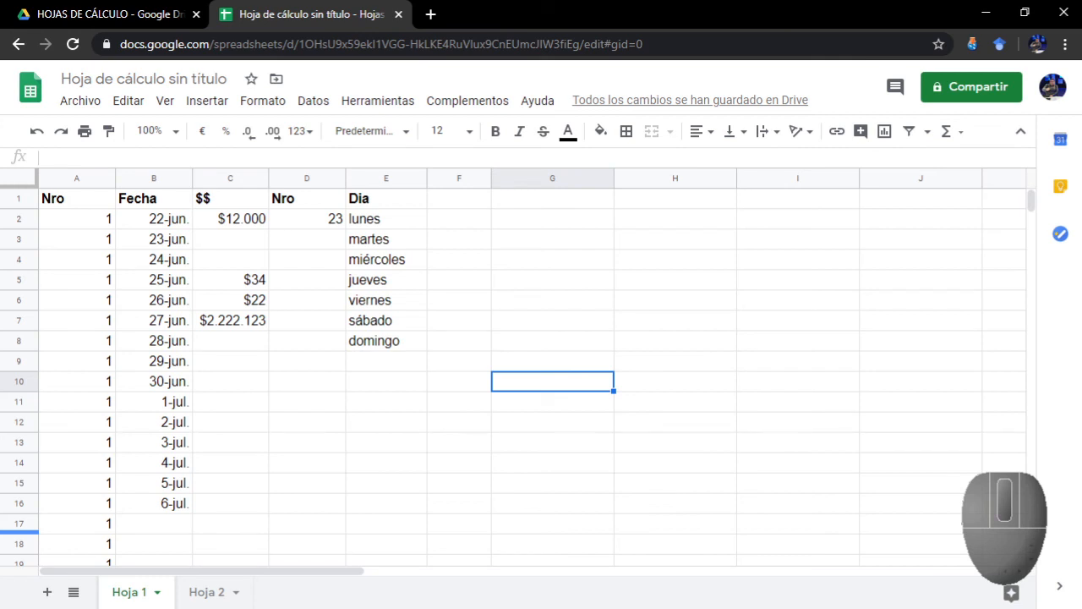
Switch to the Google Sheets spreadsheet and enter 2 in D2 and 4 in D3
click(303, 219)
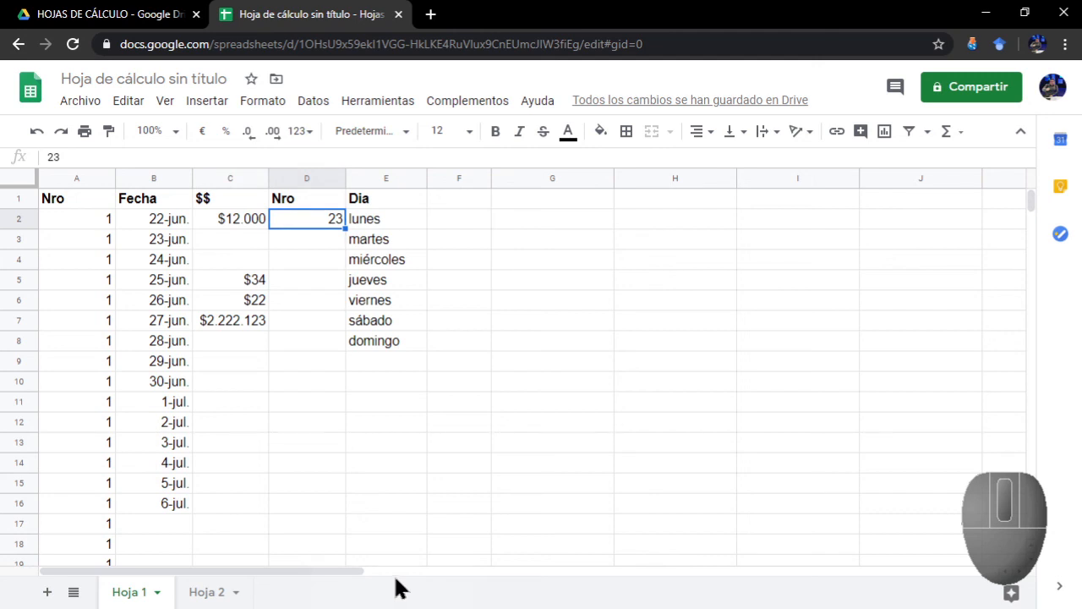
click(300, 239)
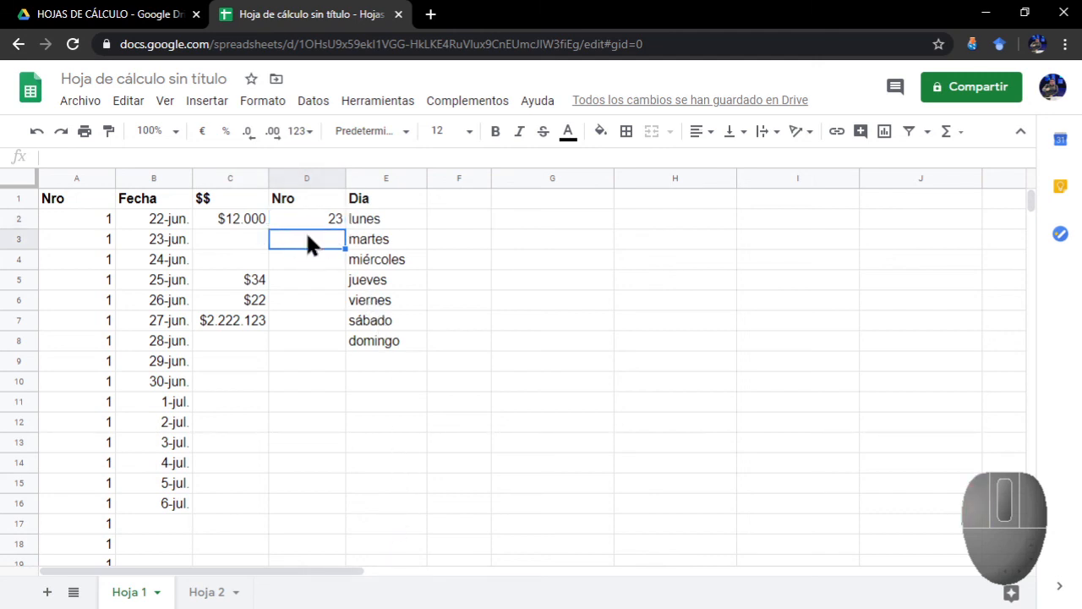
click(303, 225)
text(2)
click(307, 238)
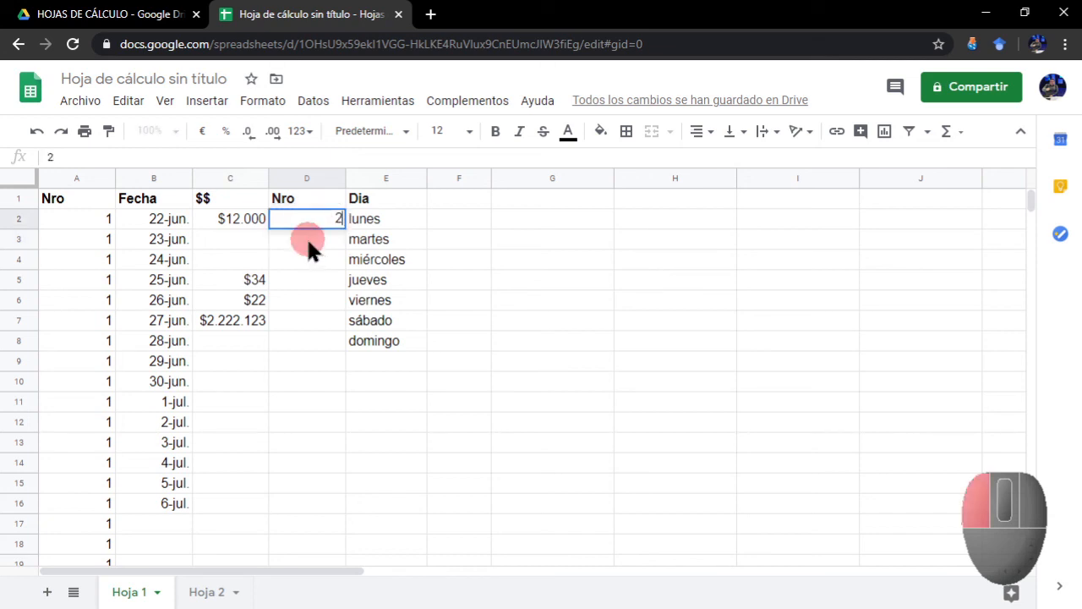
text(3)
click(323, 273)
click(292, 235)
text(4)
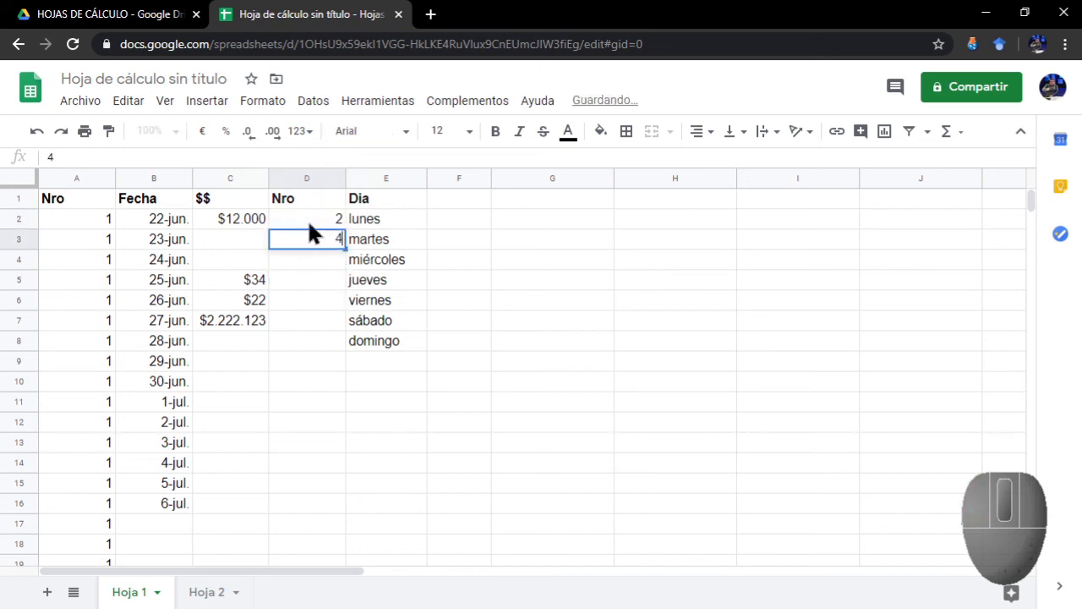
Extend the 2, 4 series from D2:D3 down to 24 in D13
drag(307, 224, 338, 444)
click(318, 524)
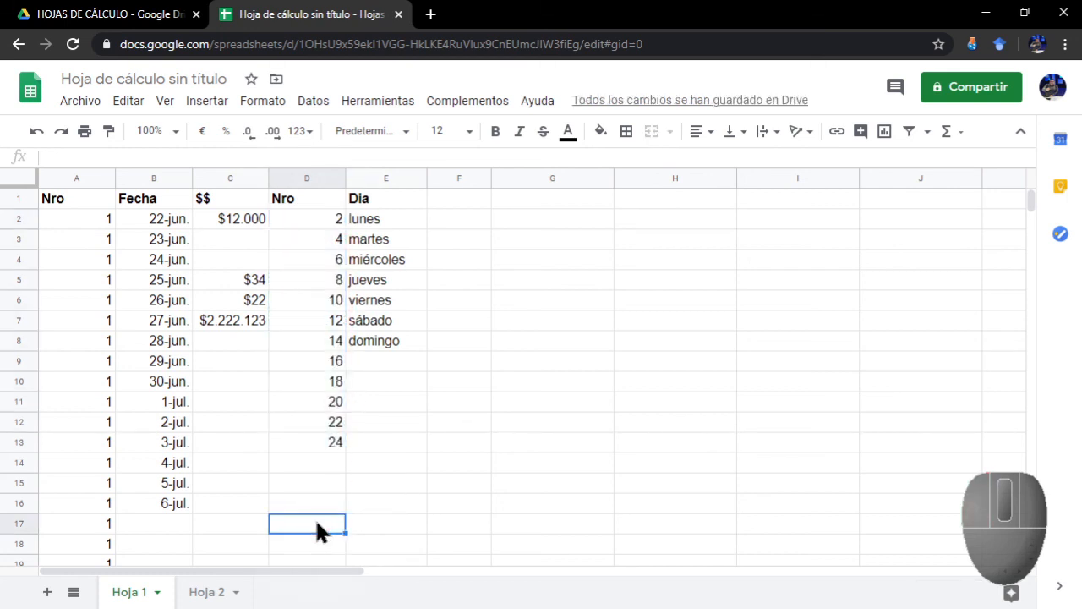
click(303, 464)
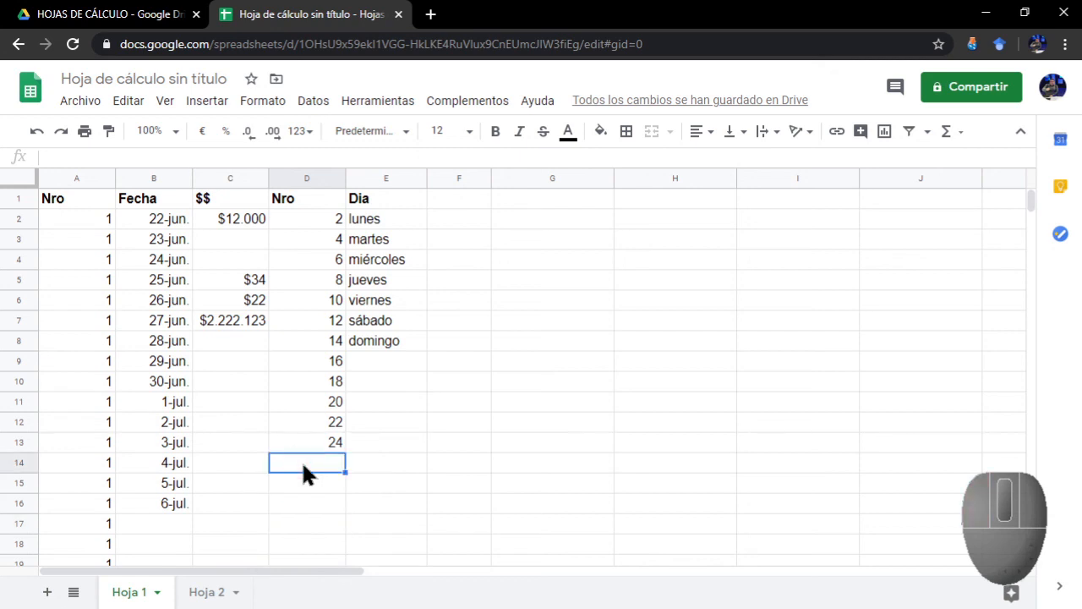